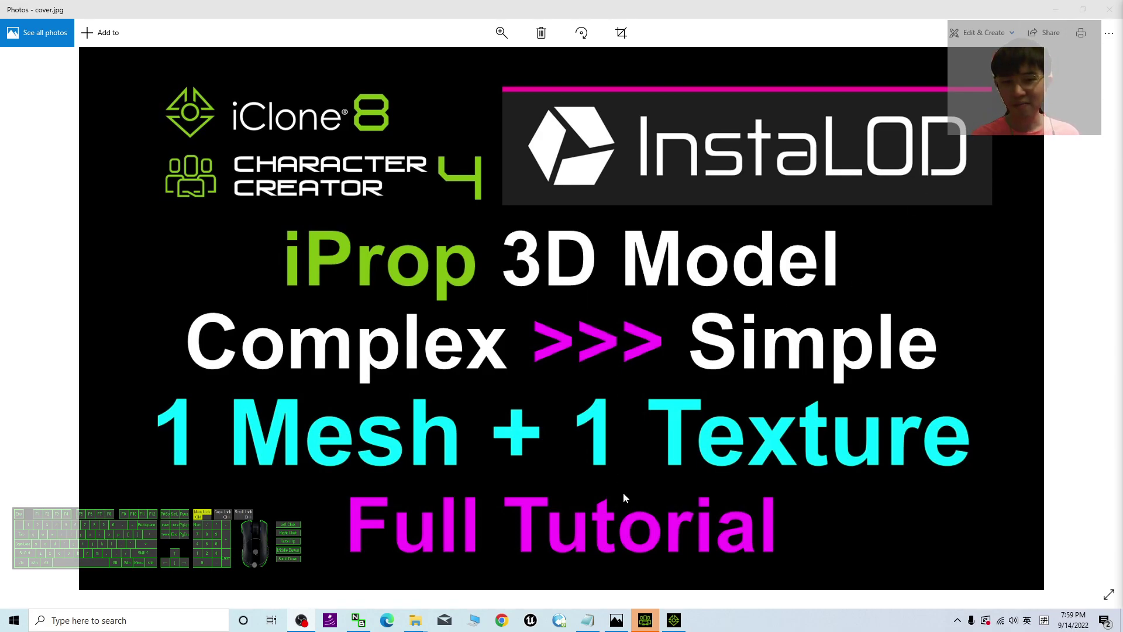
- Bring Character Creator 4 to the front and preview the InstaLOD reduction dropdown's options
left_click(645, 624)
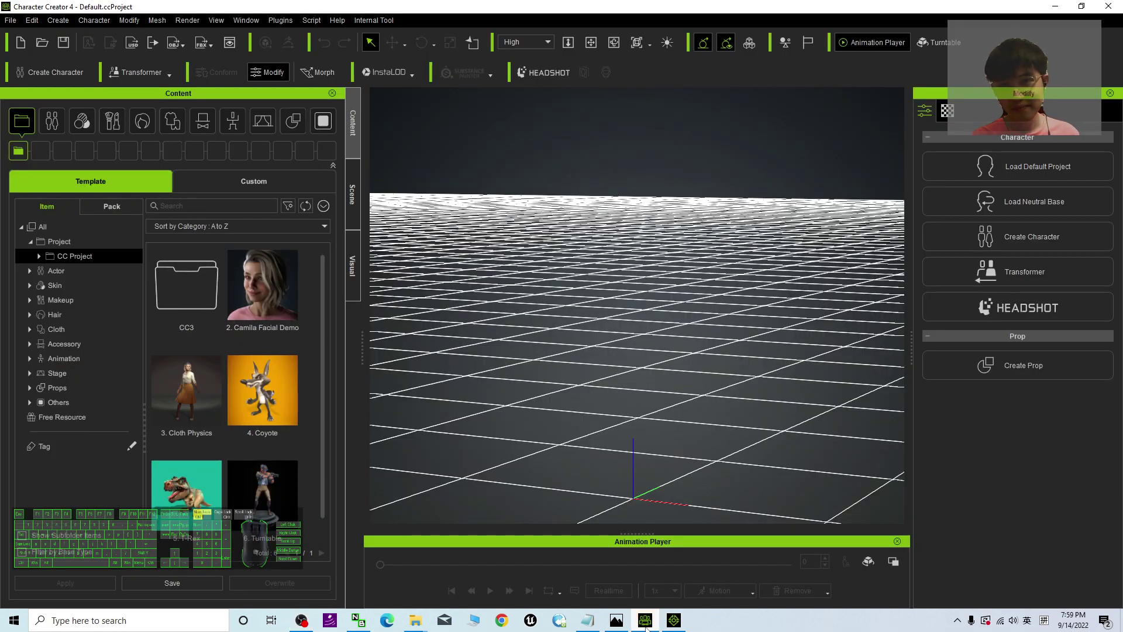
left_click(646, 624)
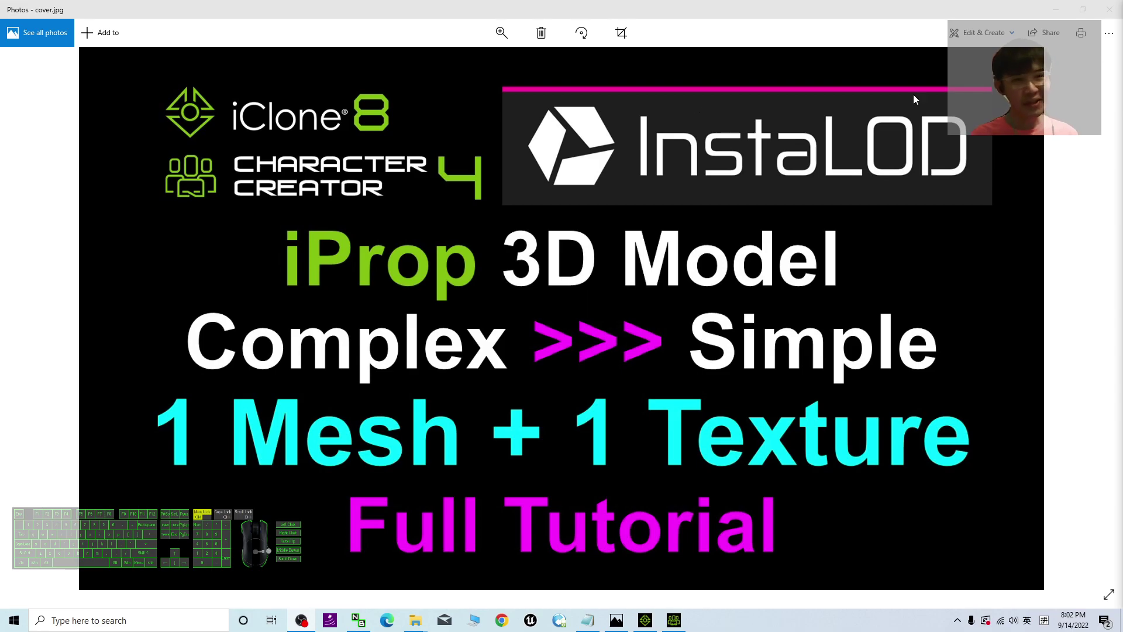
left_click(680, 627)
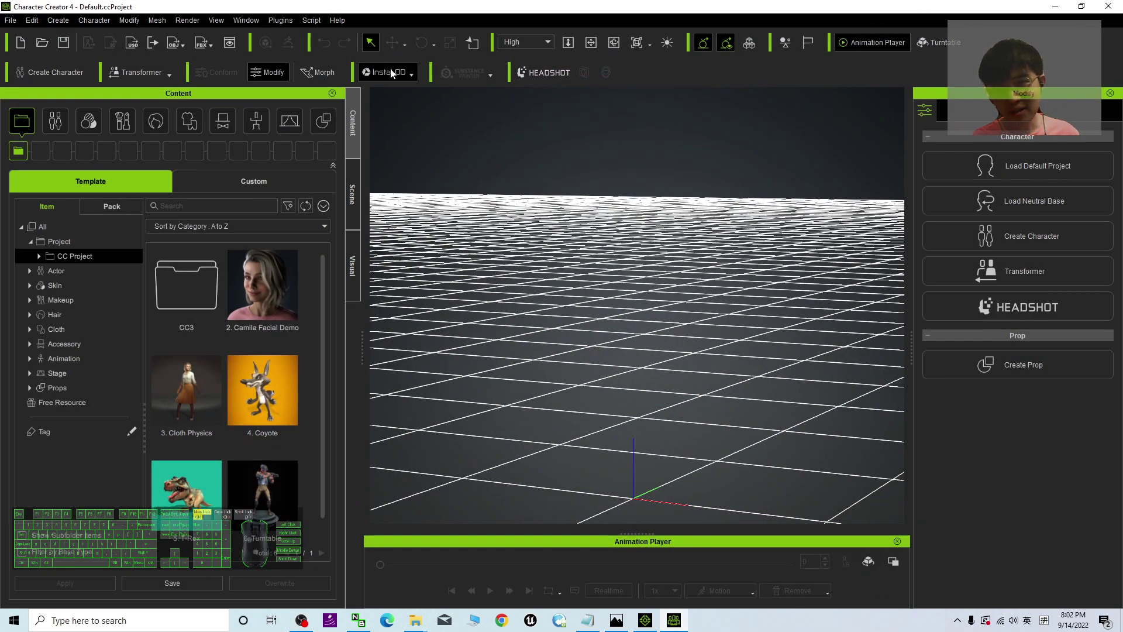
left_click(415, 74)
left_click(419, 72)
left_click(419, 73)
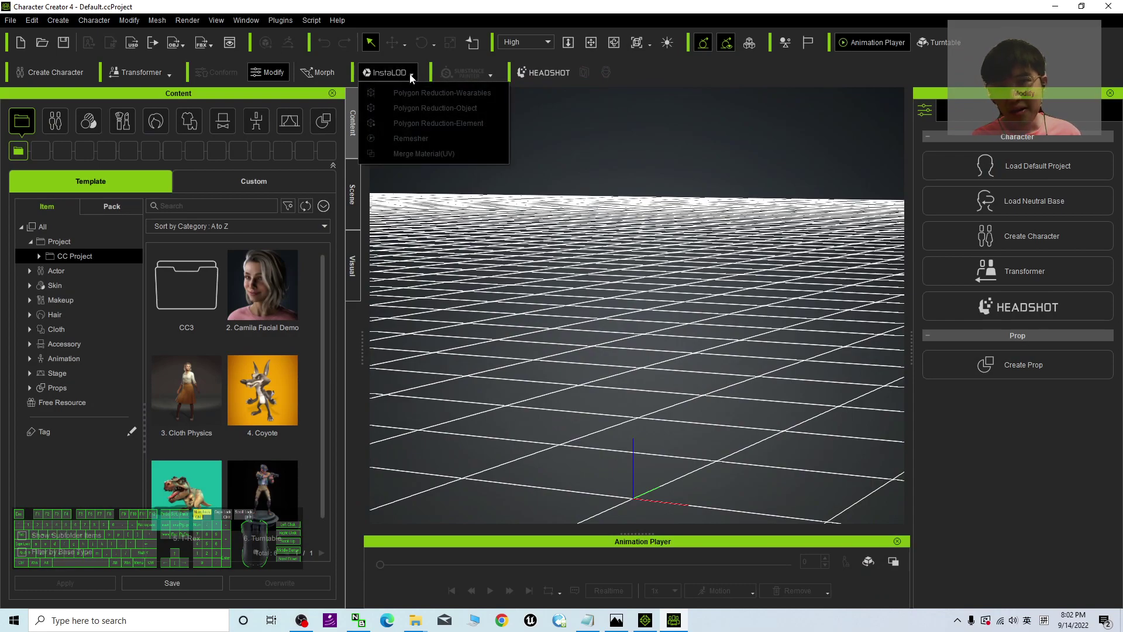
left_click(419, 72)
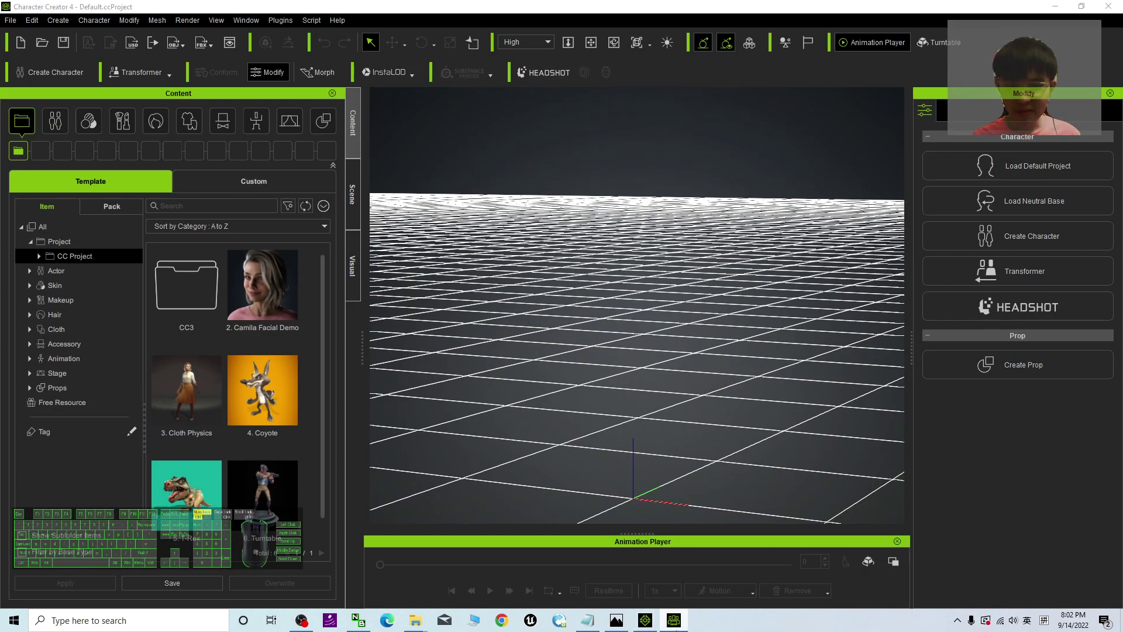
- Check iClone 8's default project, then return to Character Creator 4
left_click(676, 626)
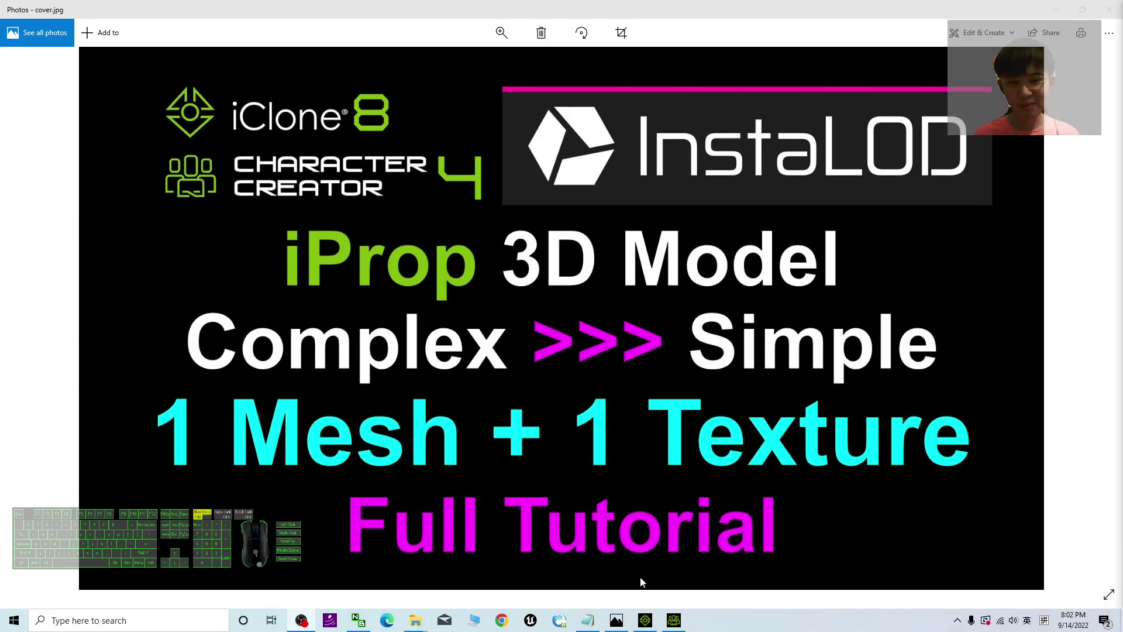
left_click(646, 623)
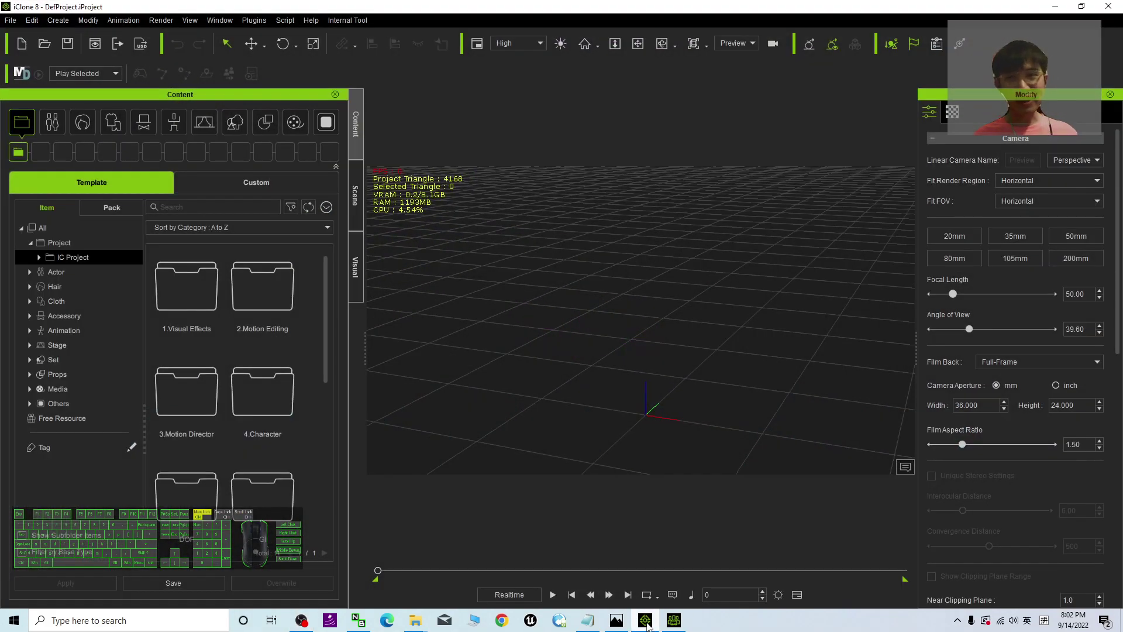
left_click(679, 623)
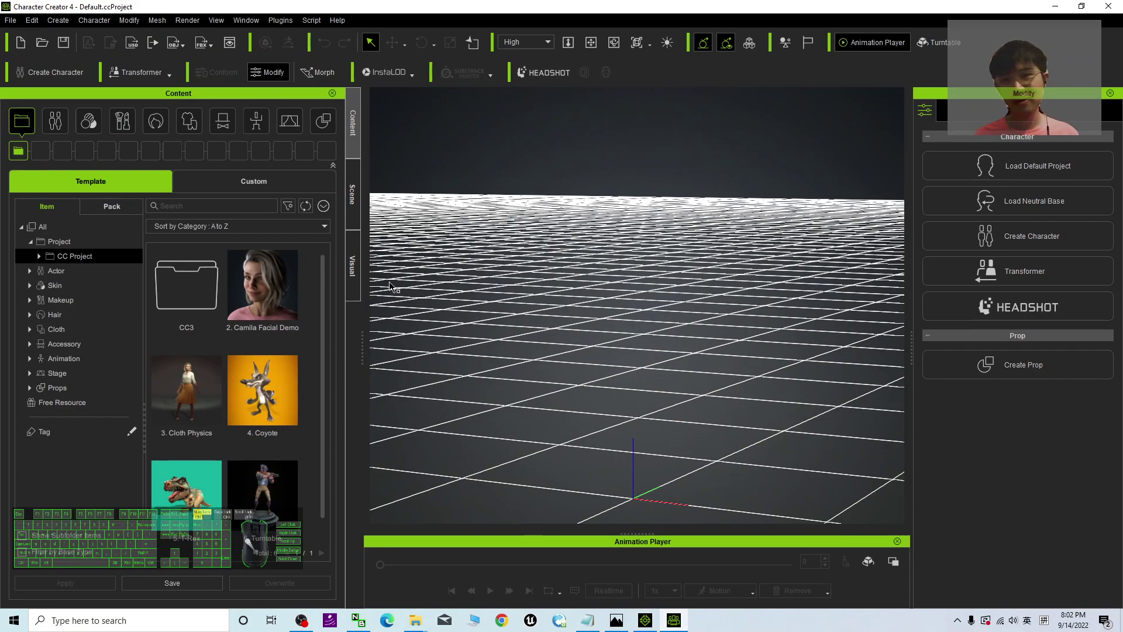
- Open the Props library, expand Props > Props, and browse the _PBR and Light Tool folders
left_click(324, 122)
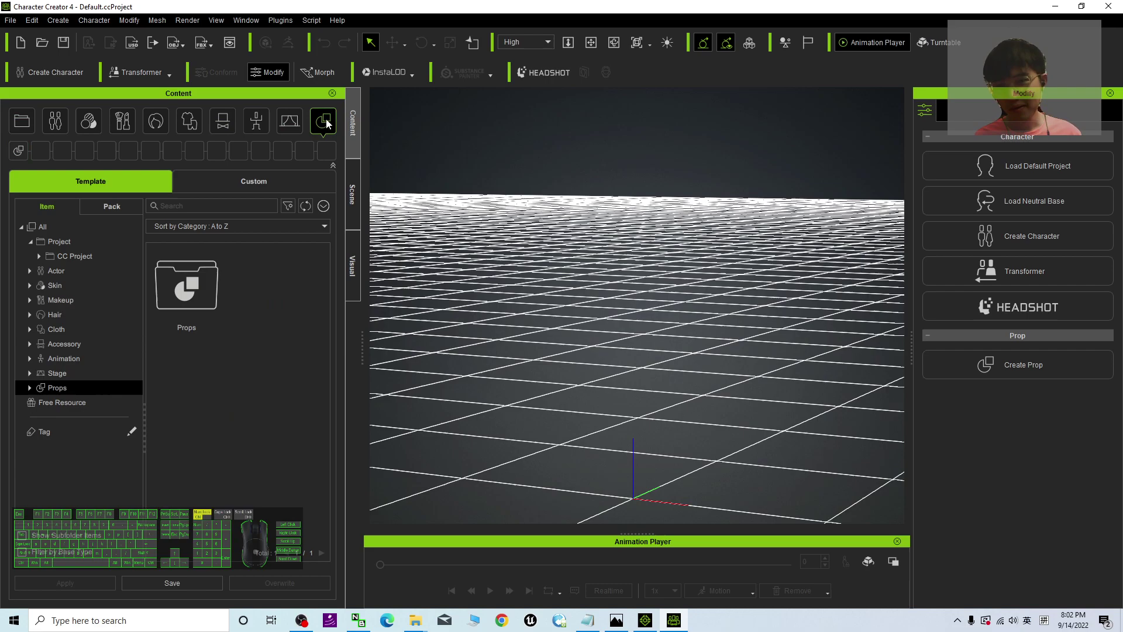
left_click(29, 388)
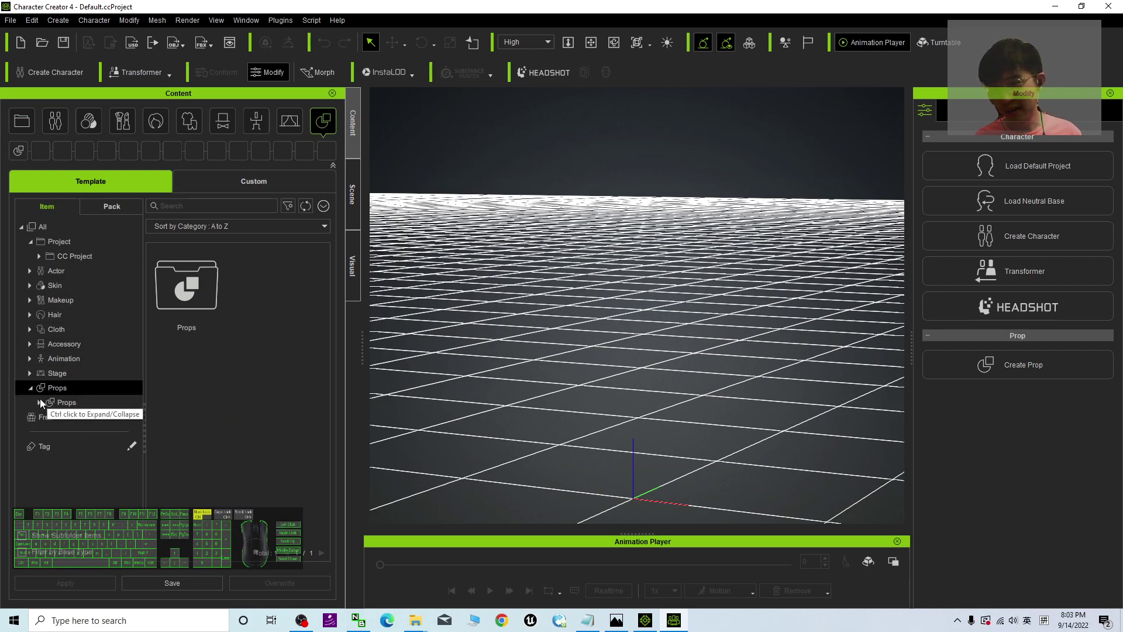
left_click(39, 399)
left_click(56, 402)
scroll(79, 398, "down", 2)
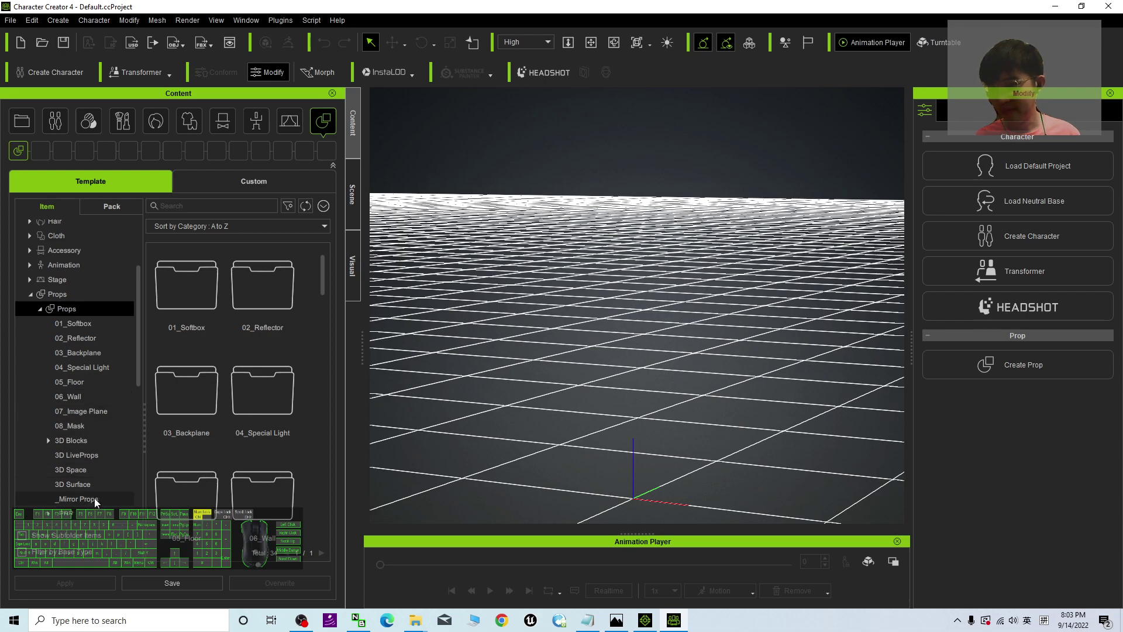
scroll(97, 488, "down", 2)
scroll(97, 488, "down", 2)
left_click(75, 444)
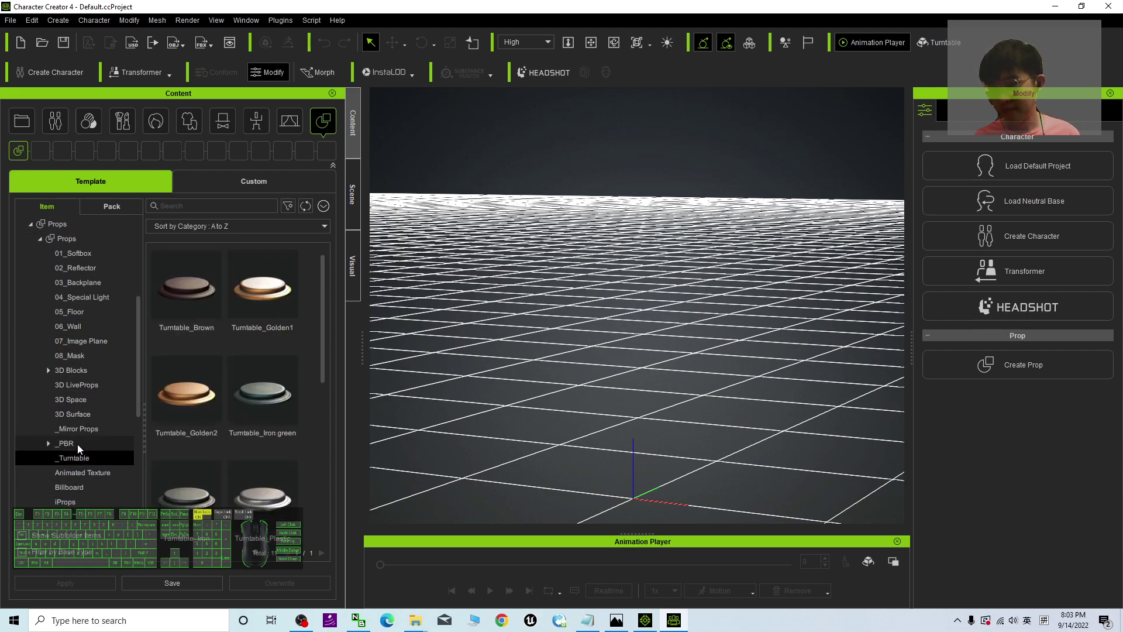
scroll(76, 442, "down", 3)
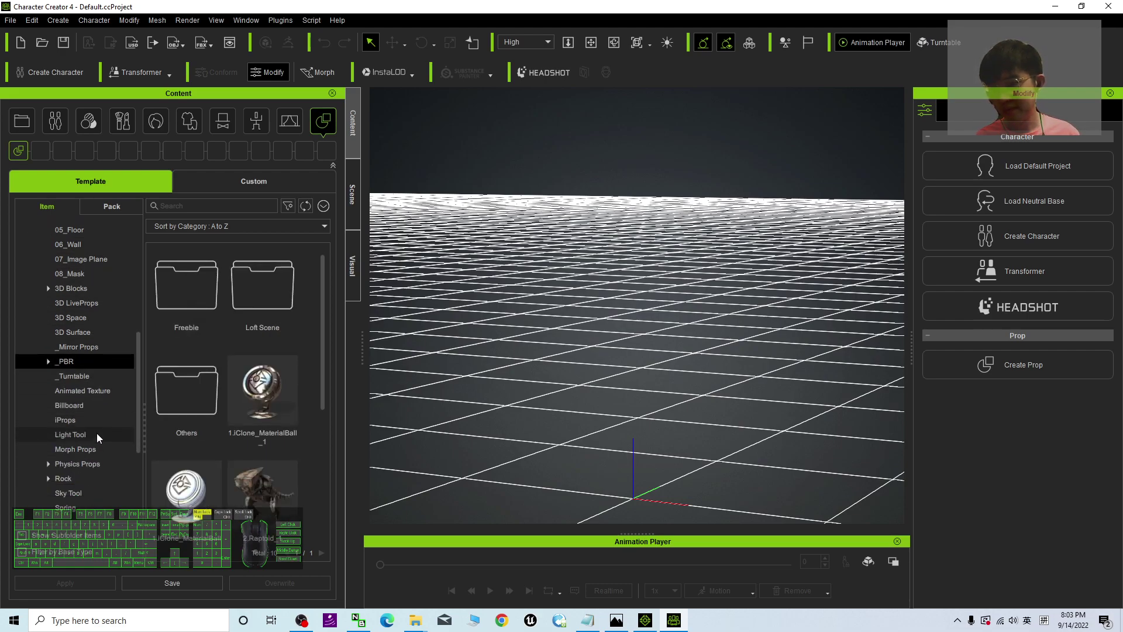
left_click(82, 435)
scroll(121, 437, "down", 4)
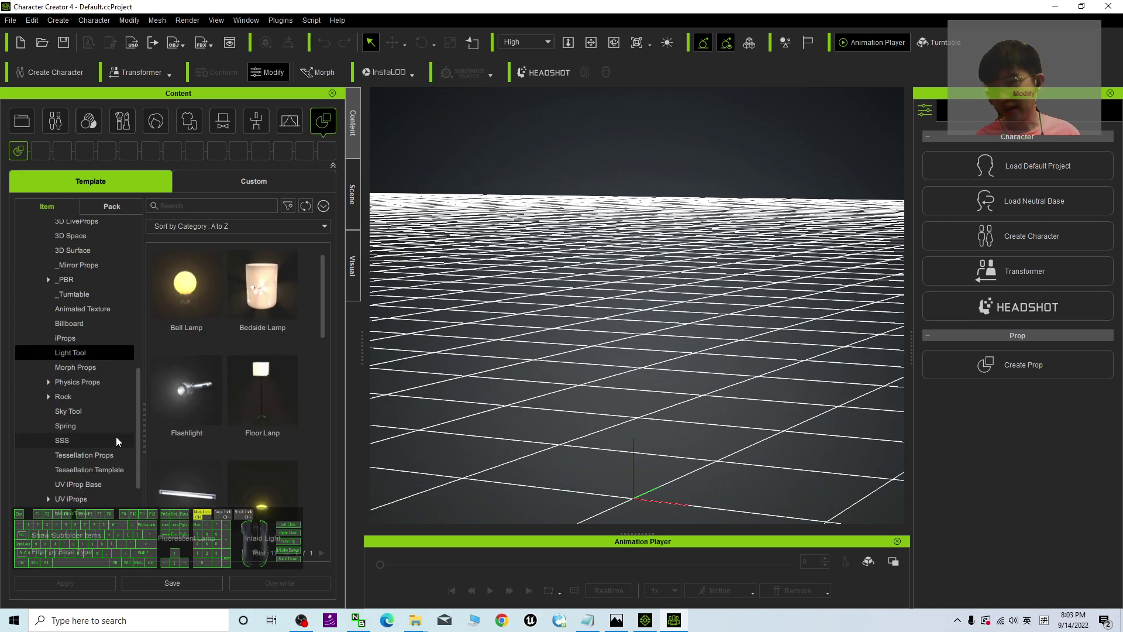
scroll(116, 437, "up", 4)
scroll(115, 437, "up", 4)
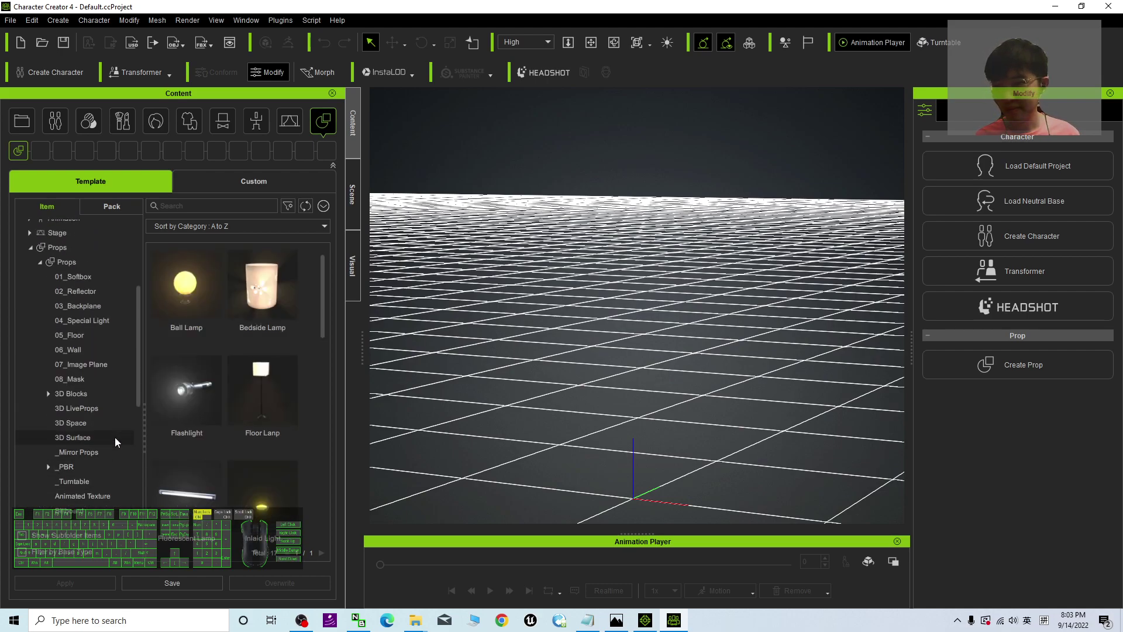
- Browse the Special Light, Softbox, Backplane, 3D Blocks, Surface, Space and LiveProps folders
left_click(83, 321)
left_click(79, 277)
left_click(80, 305)
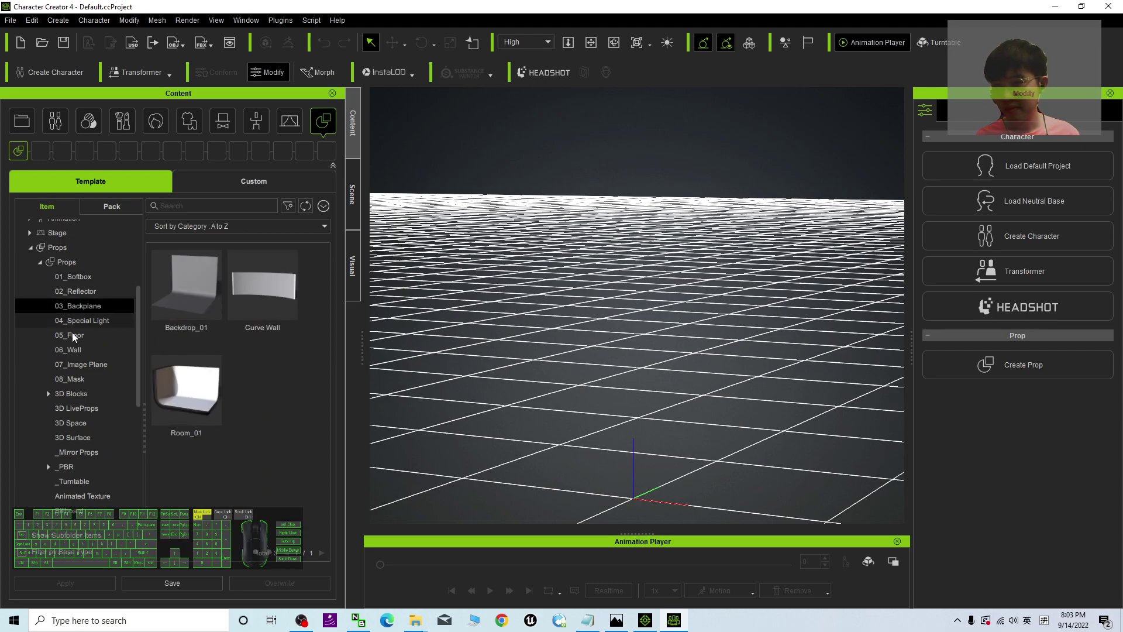
left_click(73, 394)
left_click(75, 438)
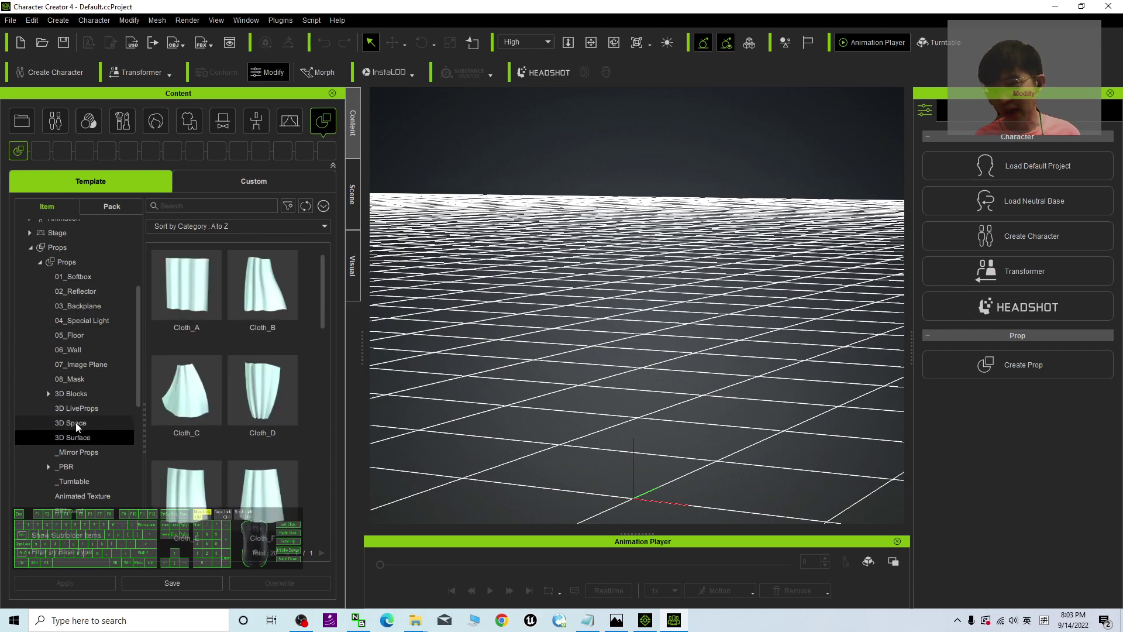
left_click(86, 422)
left_click(80, 409)
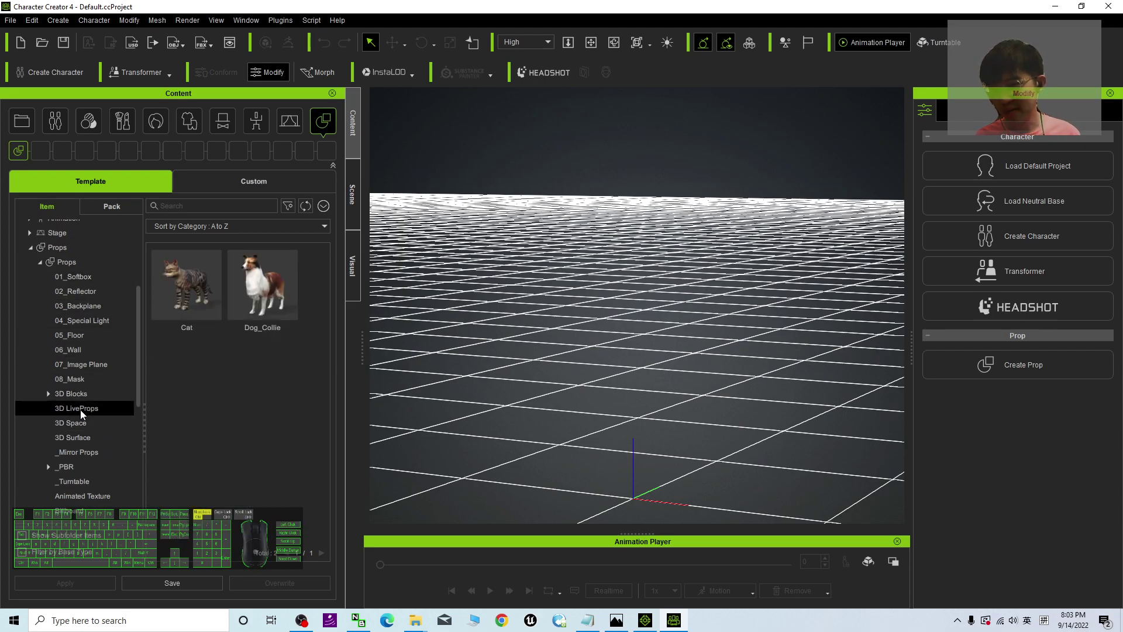
- Expand _PBR > Freebie and show the Loft Scene furniture, scrolling to the dining pieces
left_click(49, 467)
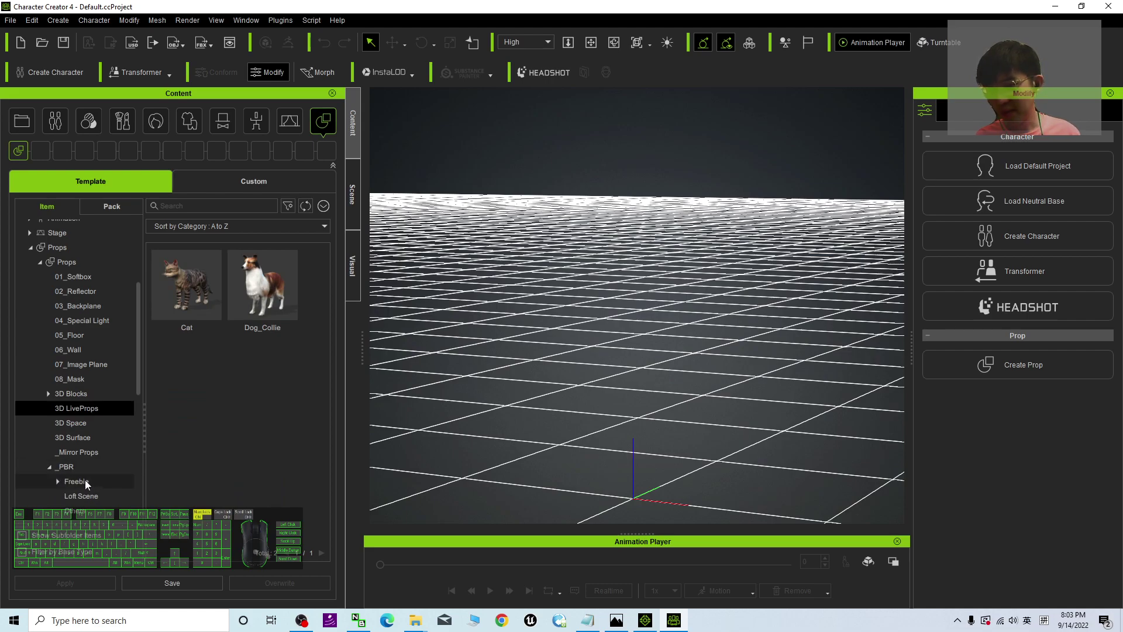
left_click(83, 481)
left_click(80, 496)
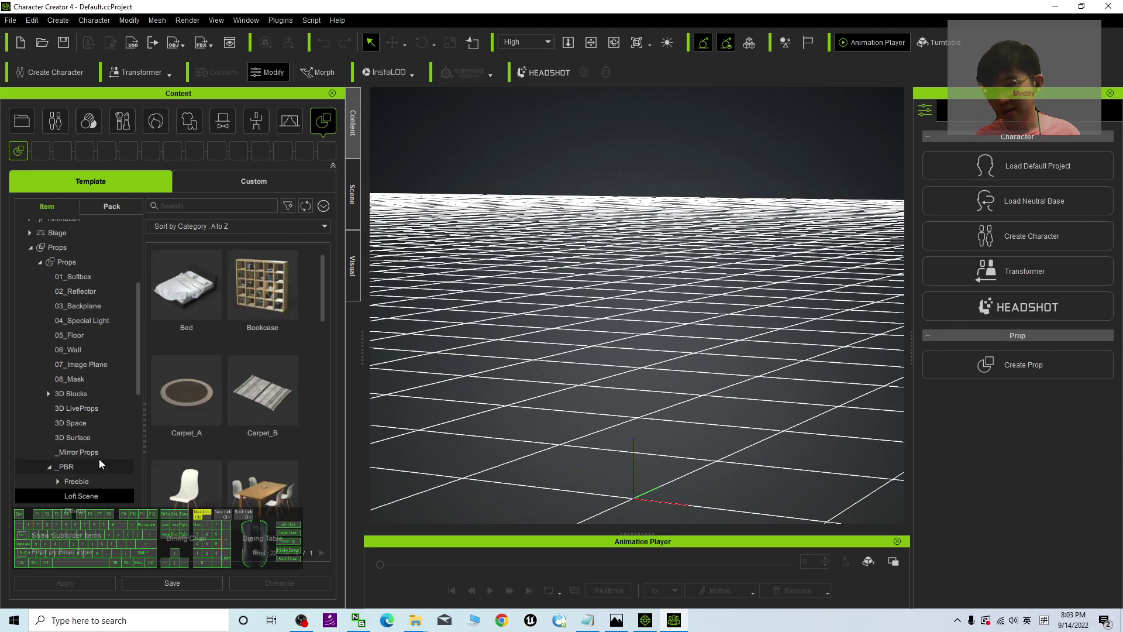
scroll(278, 433, "down", 1)
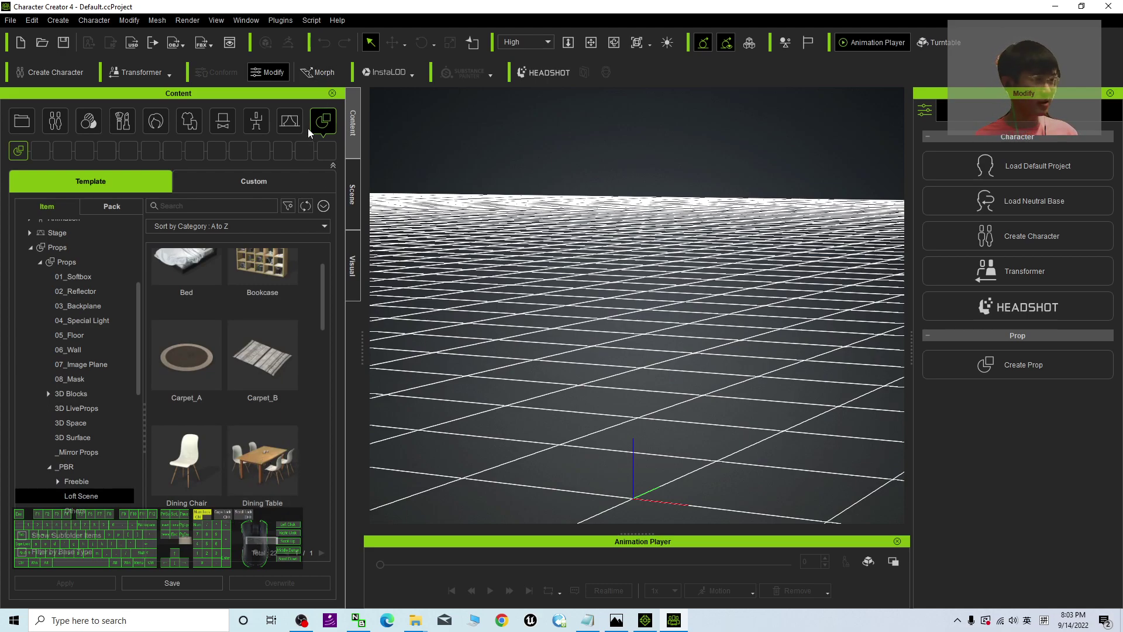
- In iClone 8, open the Props library and expand Props > Props
key("alt+Tab")
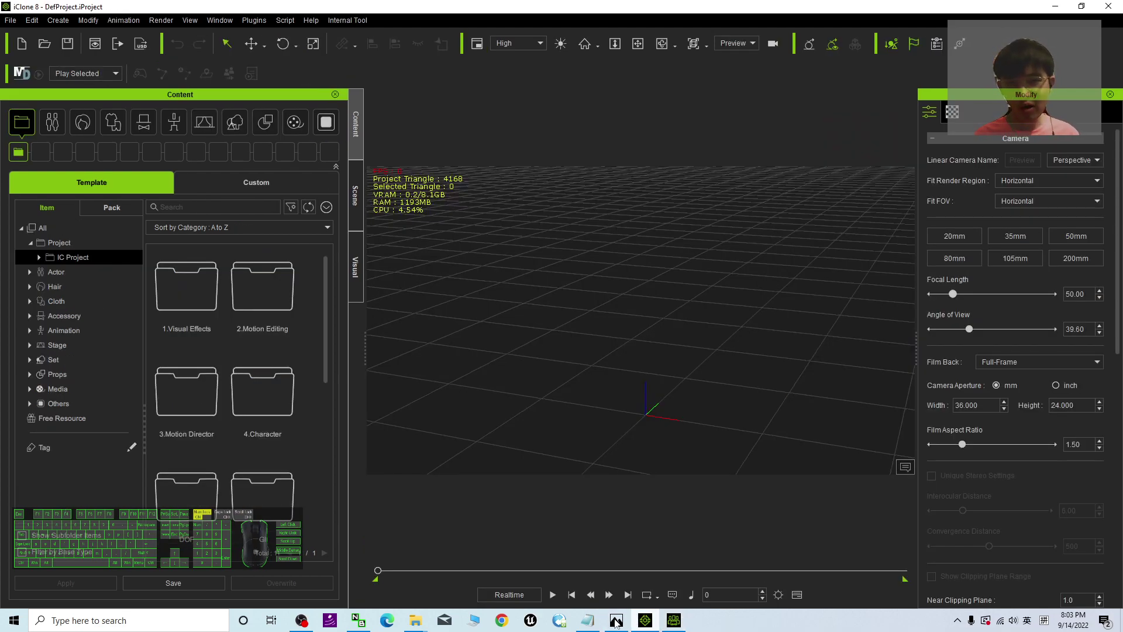
left_click(265, 129)
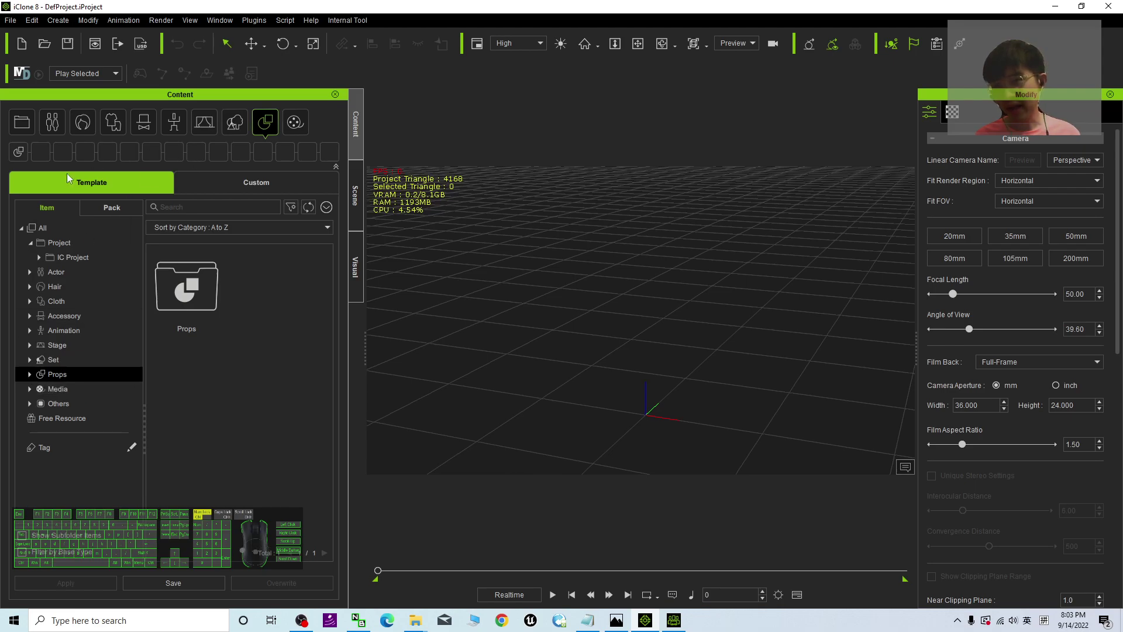
left_click(30, 375)
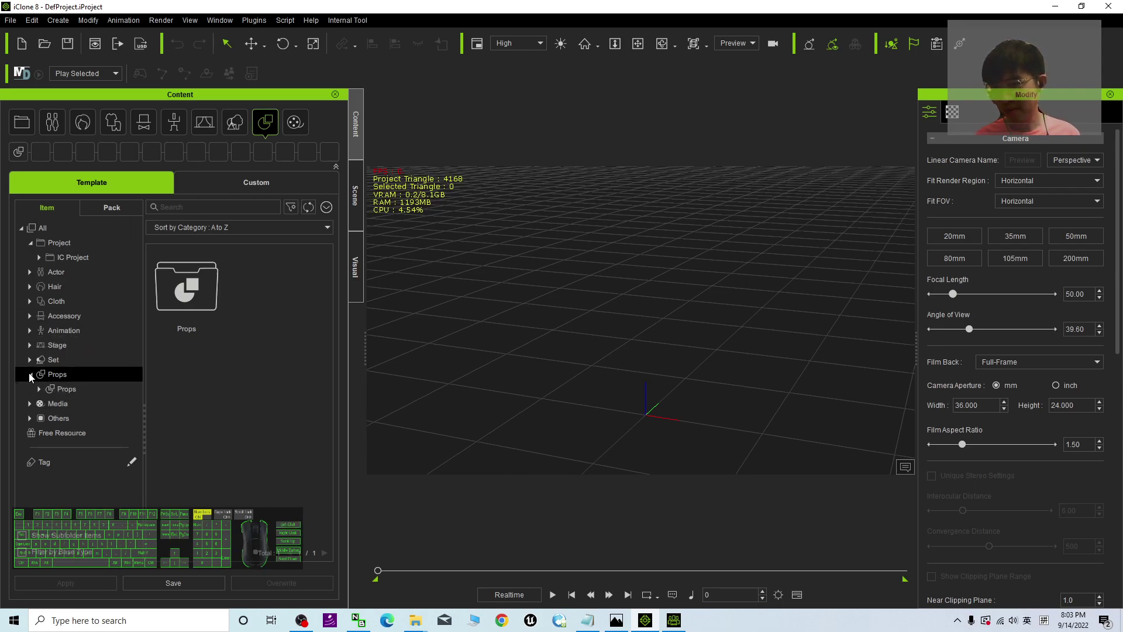
left_click(39, 389)
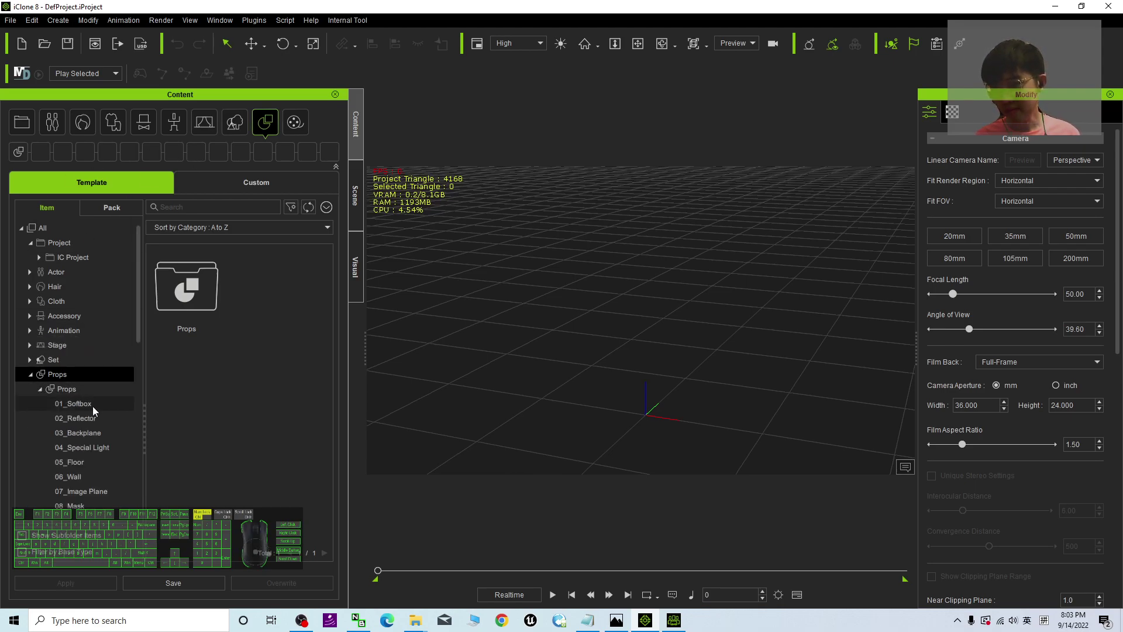
scroll(107, 392, "down", 2)
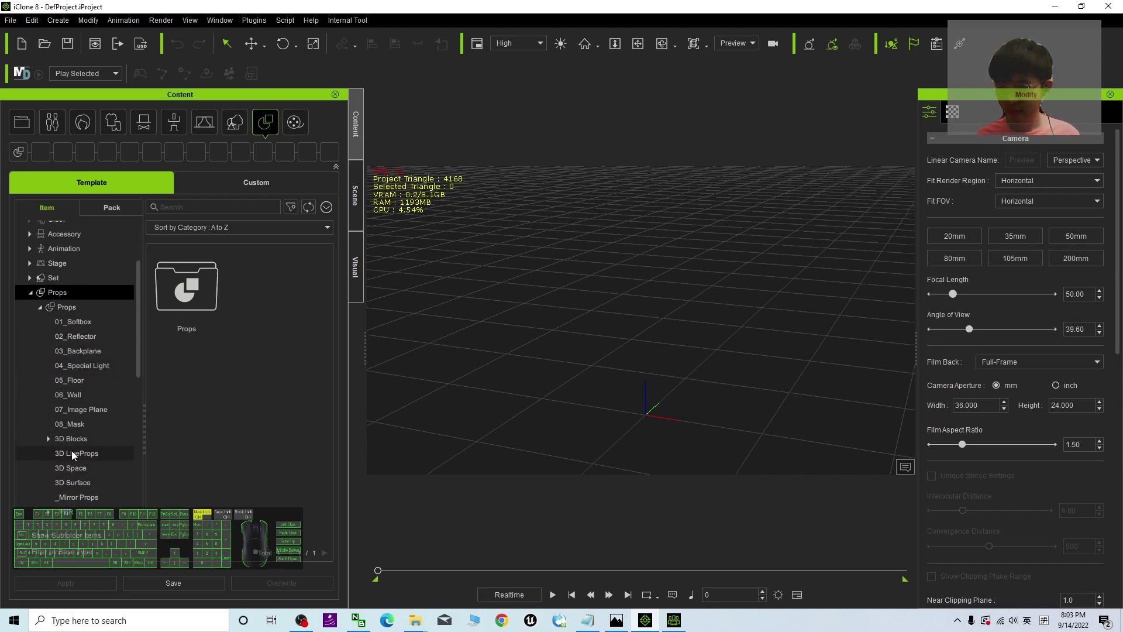
scroll(44, 483, "down", 1)
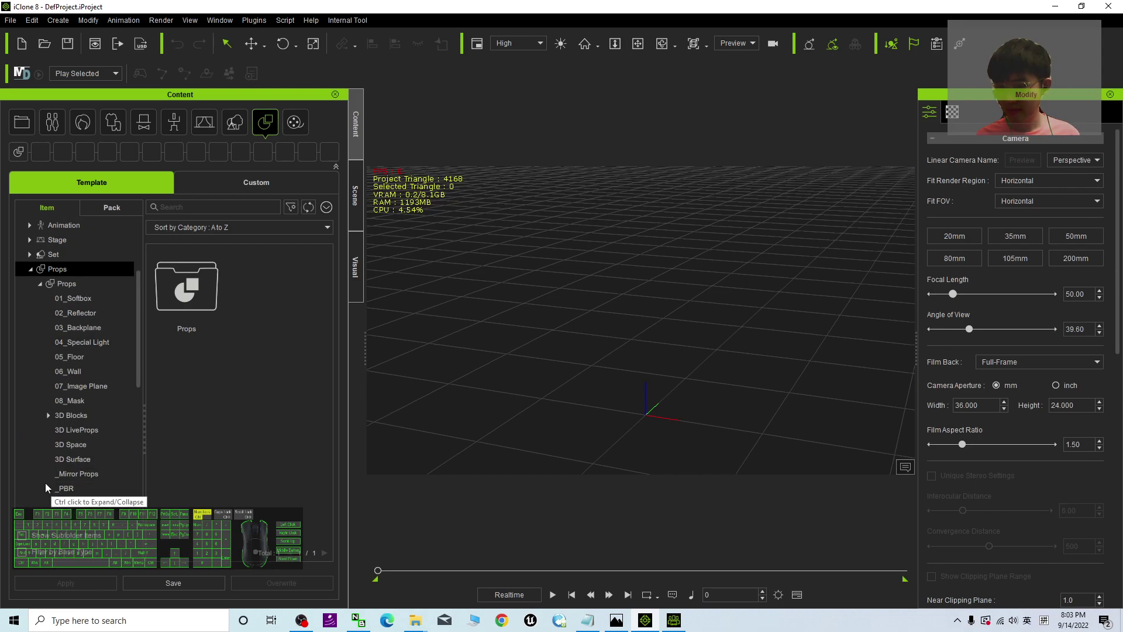
- Expand _PBR, open Loft Scene and select Dining Table, then return to Character Creator 4
left_click(49, 489)
scroll(68, 457, "down", 1)
left_click(75, 468)
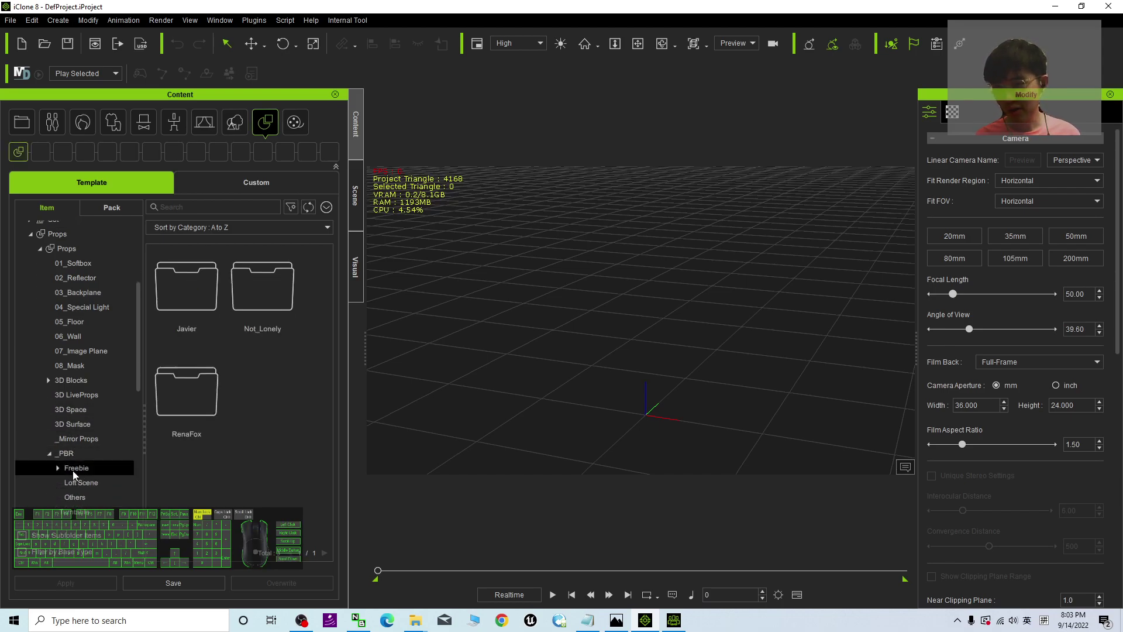
left_click(58, 468)
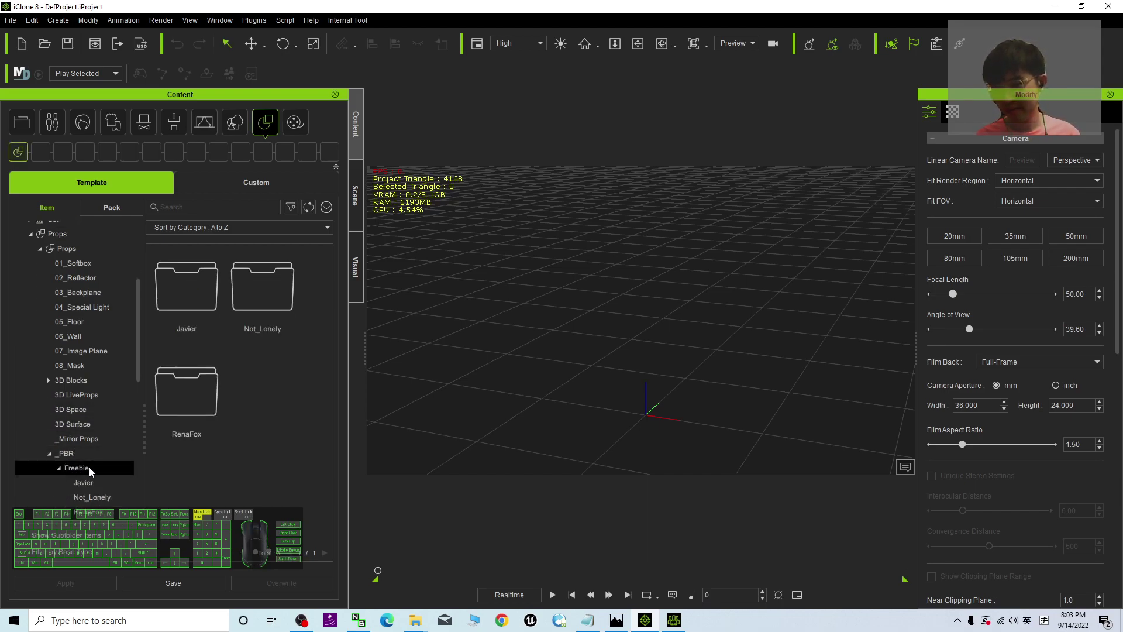
scroll(89, 468, "down", 1)
scroll(91, 473, "down", 1)
left_click(68, 385)
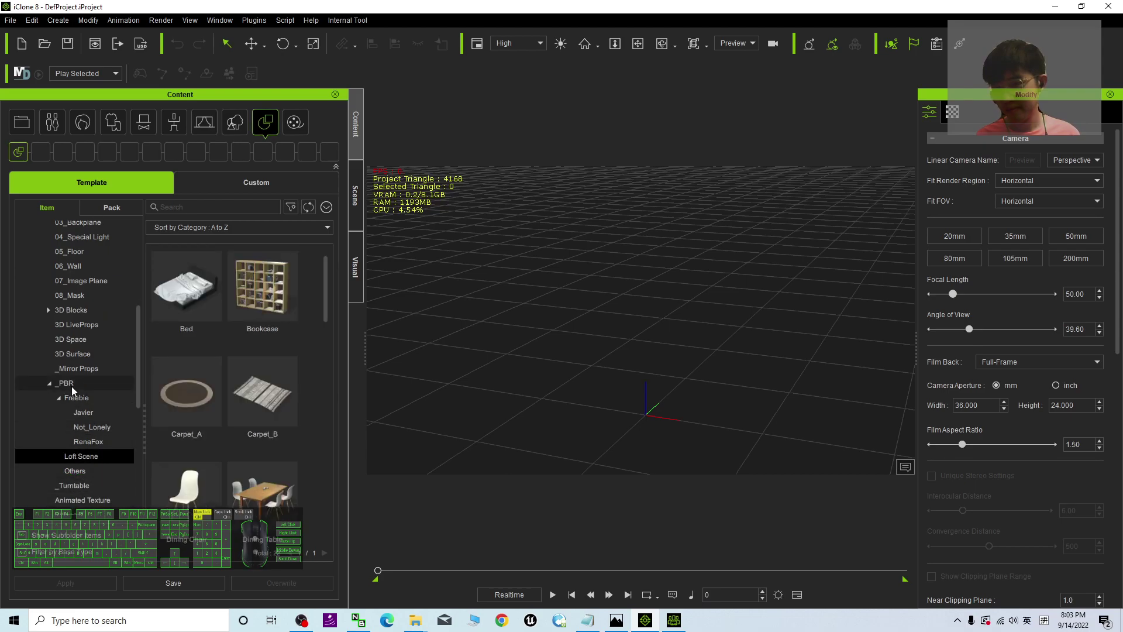
left_click(80, 458)
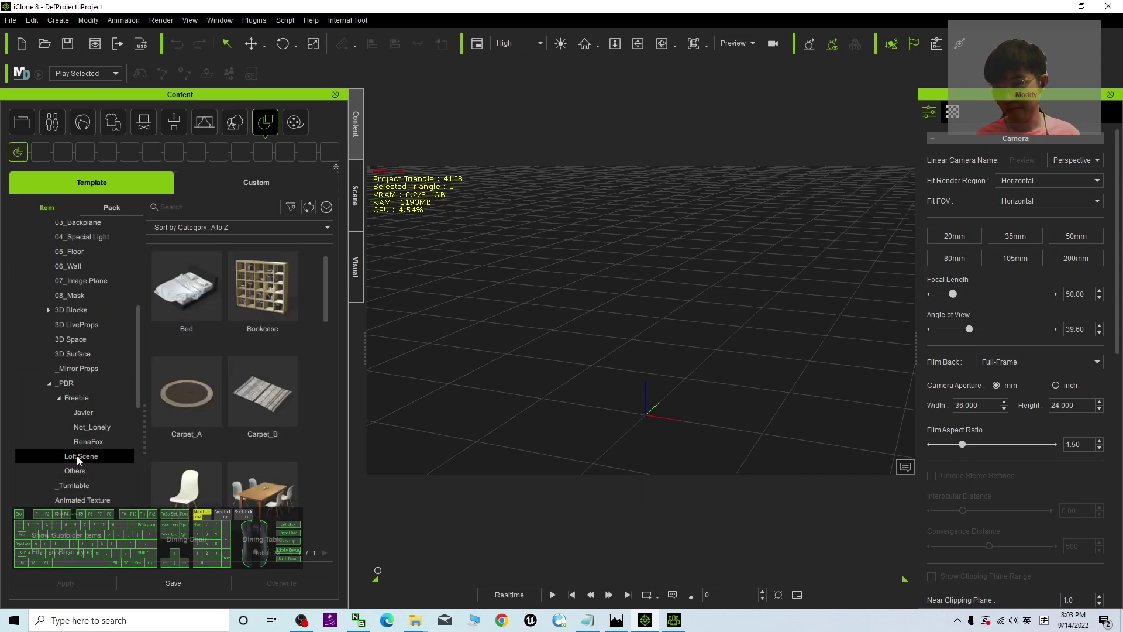
left_click(261, 496)
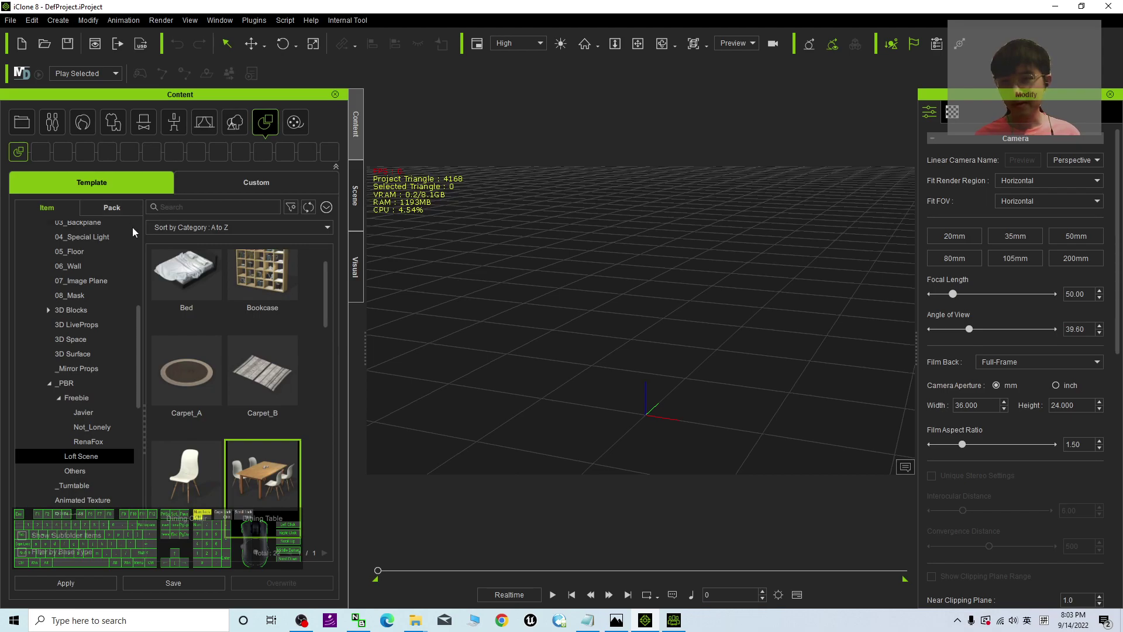
left_click(675, 621)
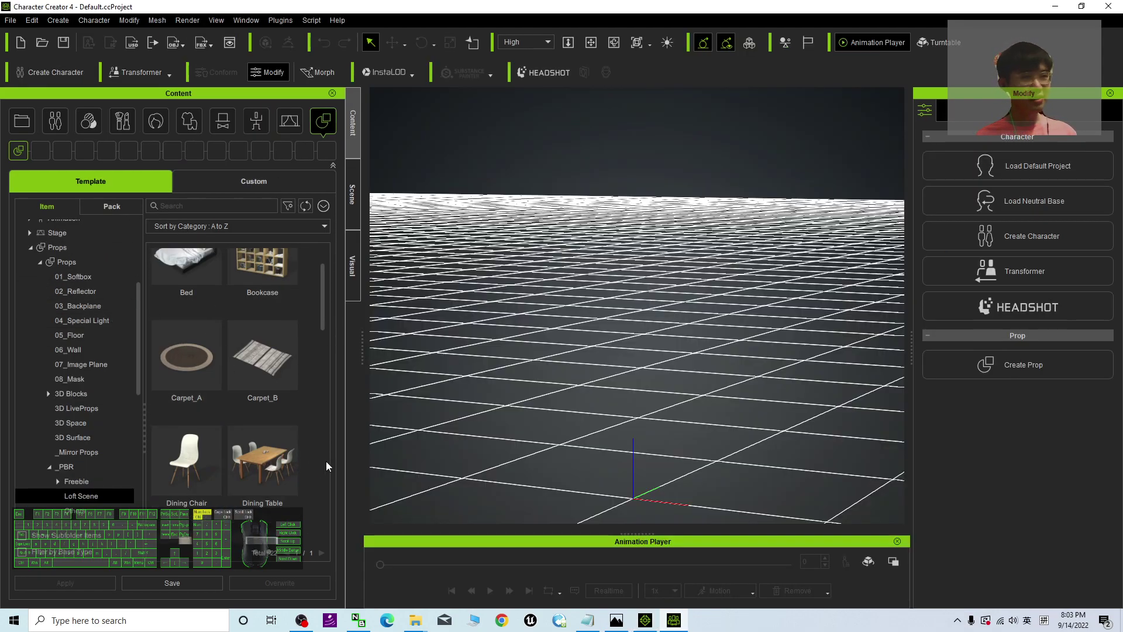
right_click(271, 450)
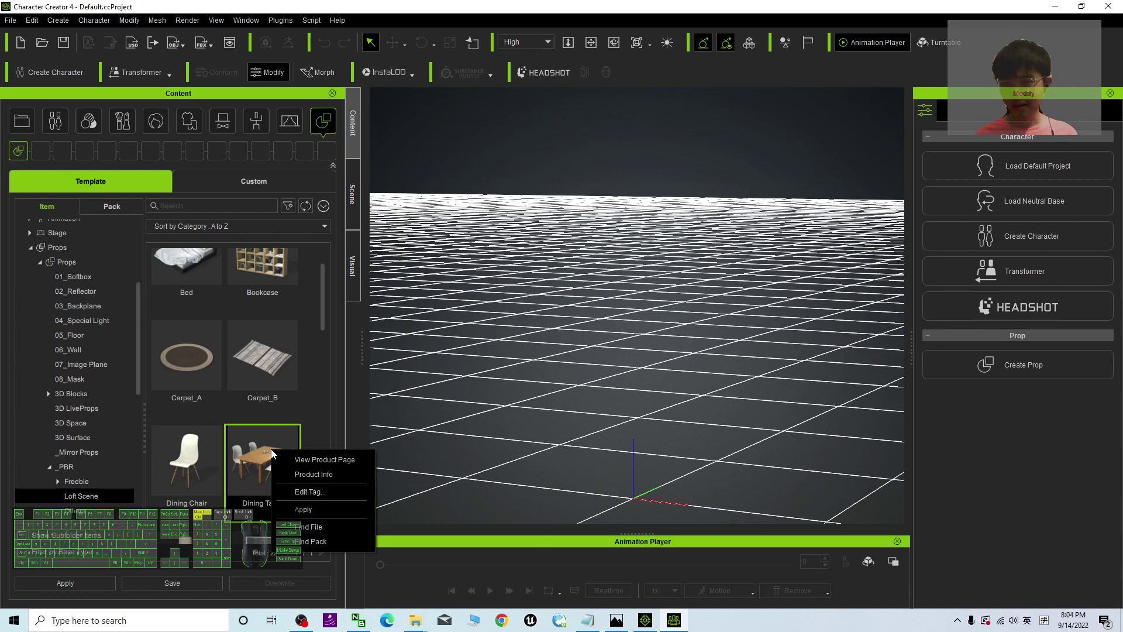
left_click(310, 526)
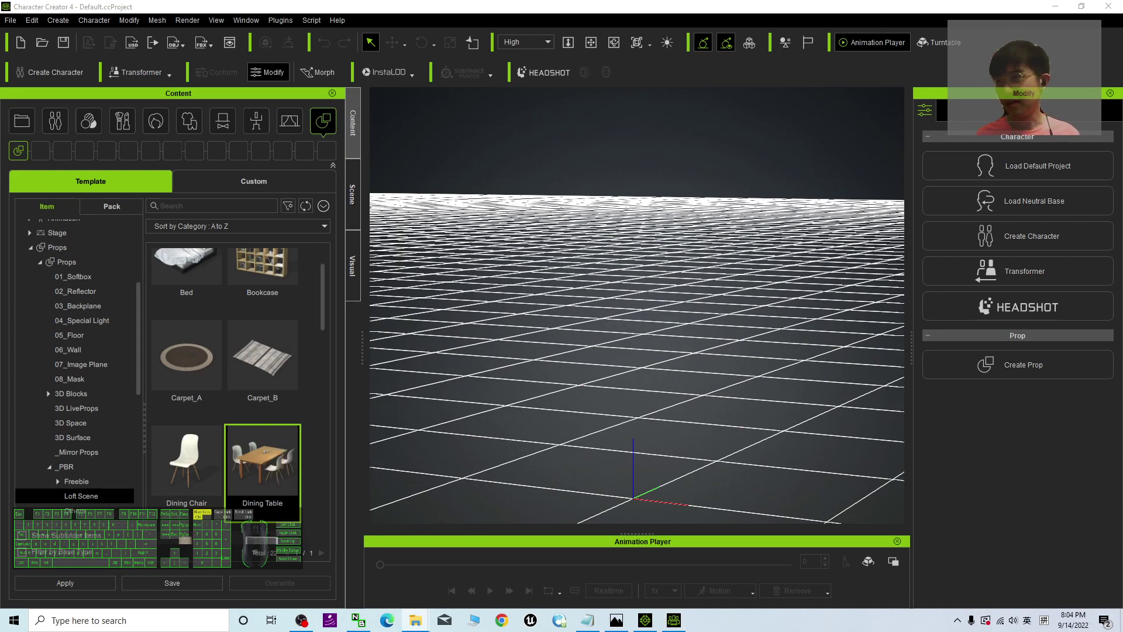
left_click(567, 146)
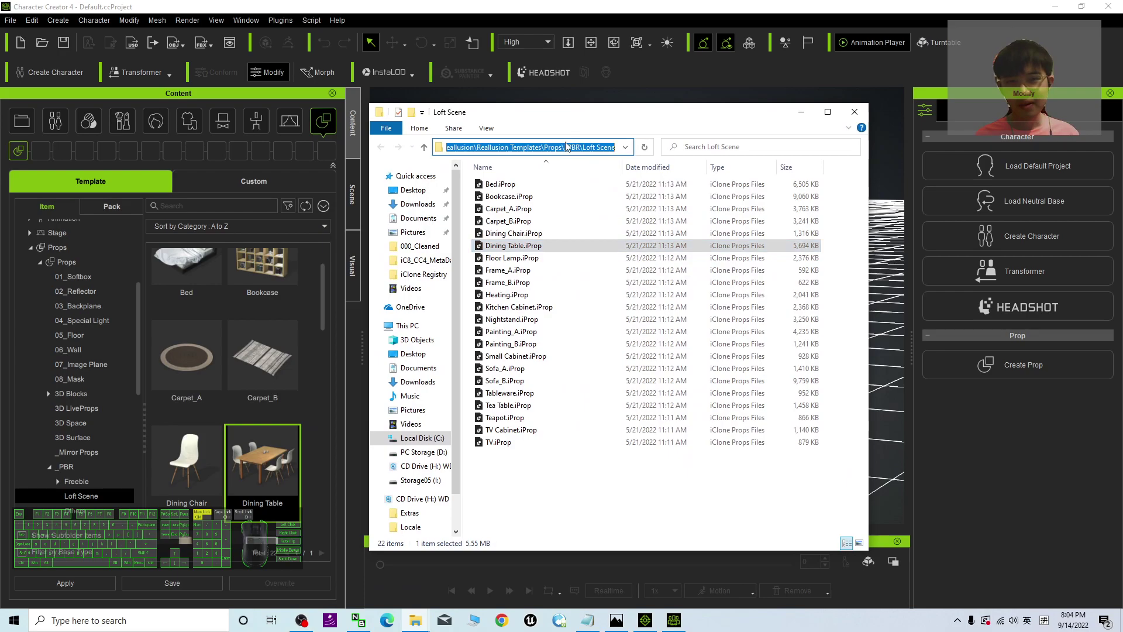
double_click(641, 115)
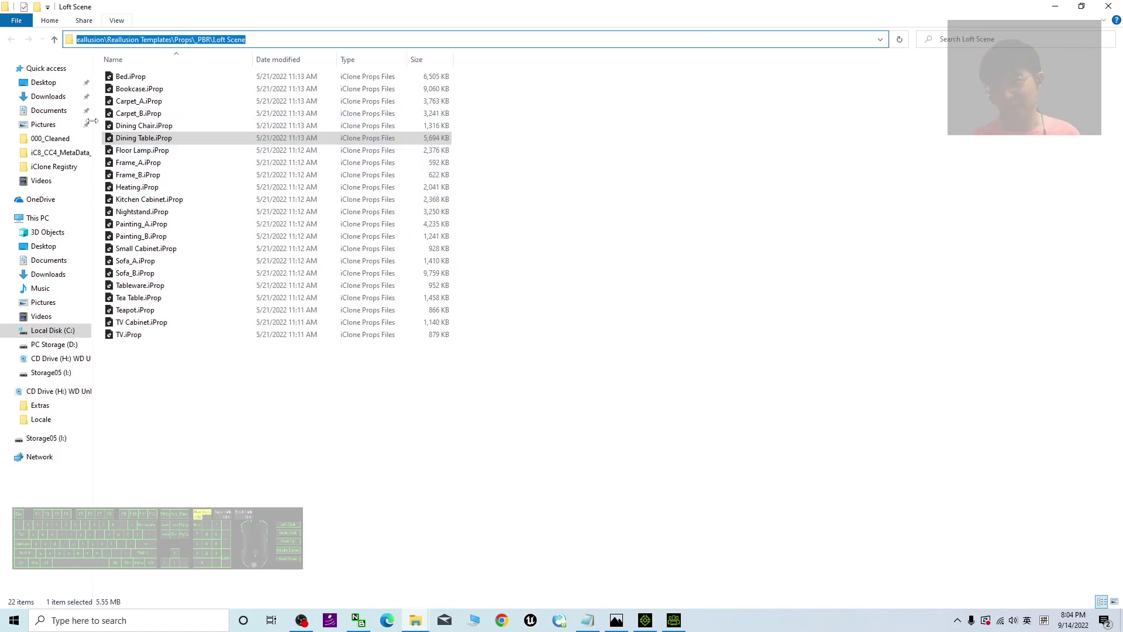
left_click(279, 39)
left_click(573, 190)
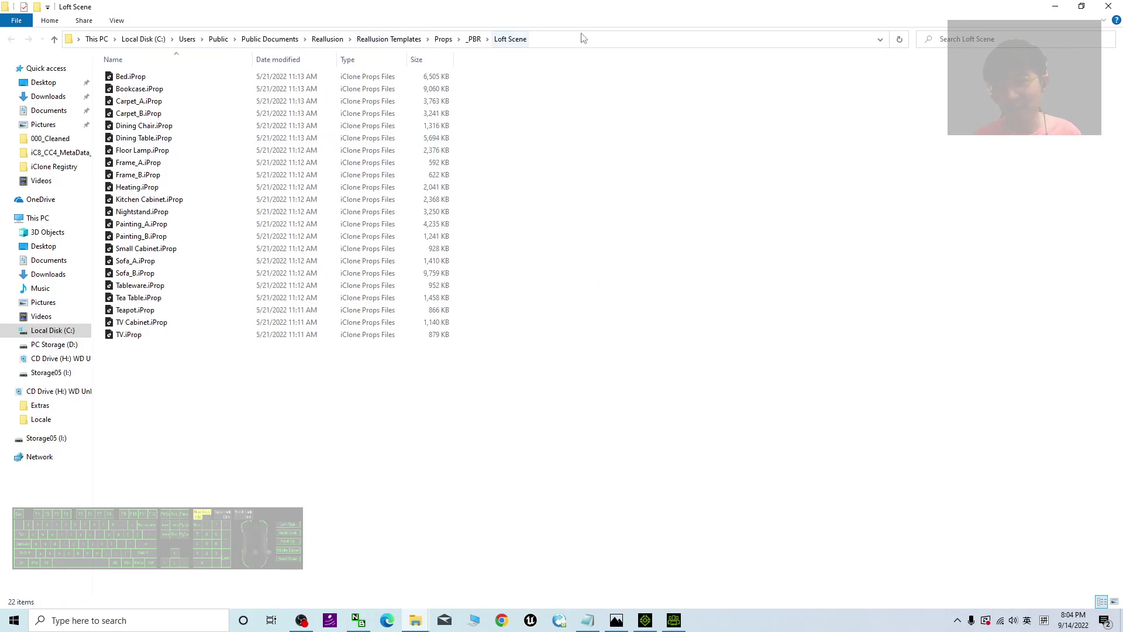
left_click(558, 43)
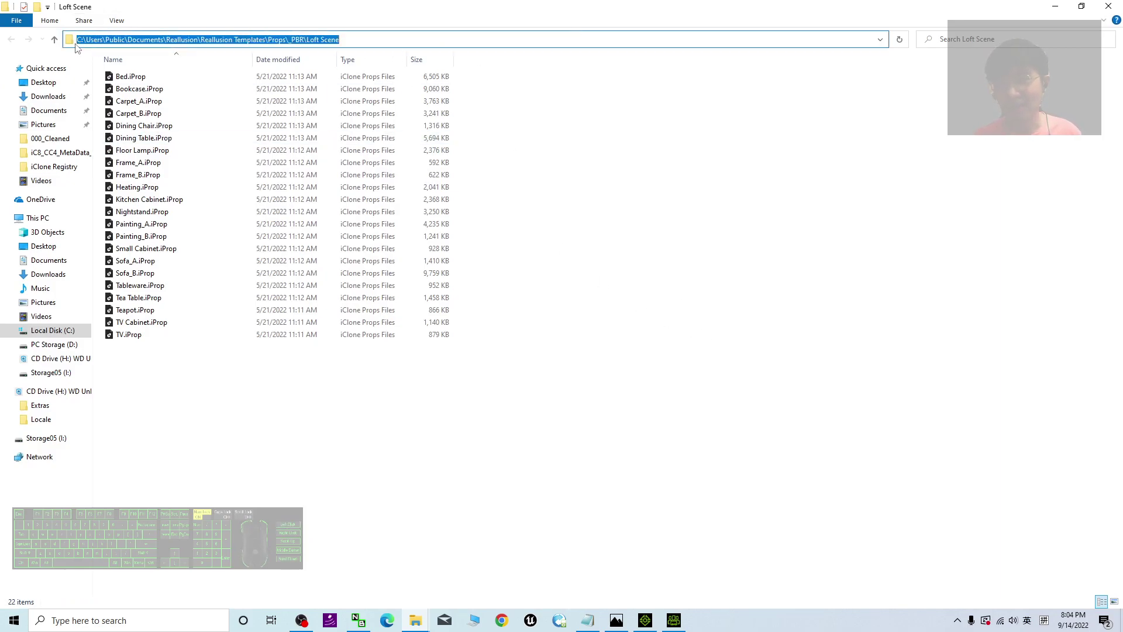
left_click(183, 39)
left_click_drag(209, 39, 260, 39)
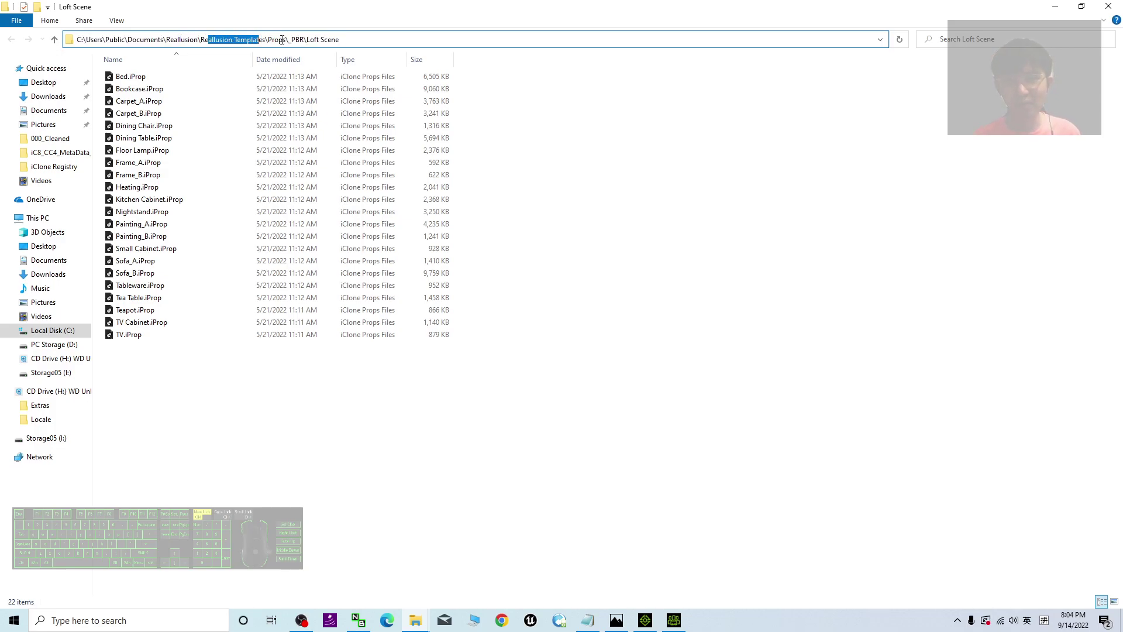
left_click(734, 213)
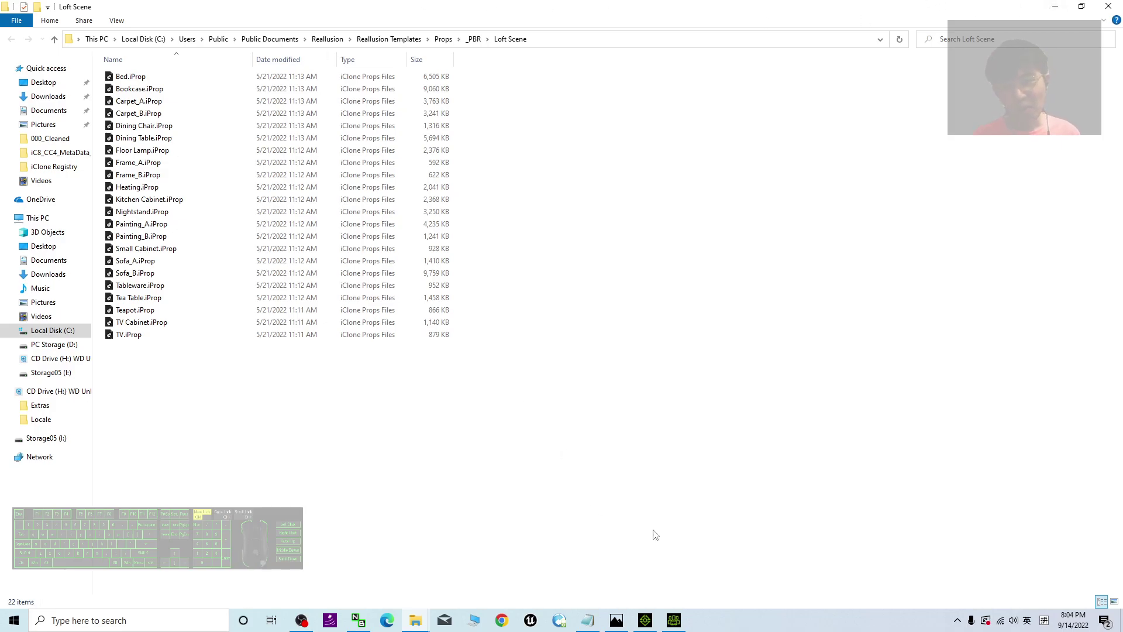
left_click(617, 620)
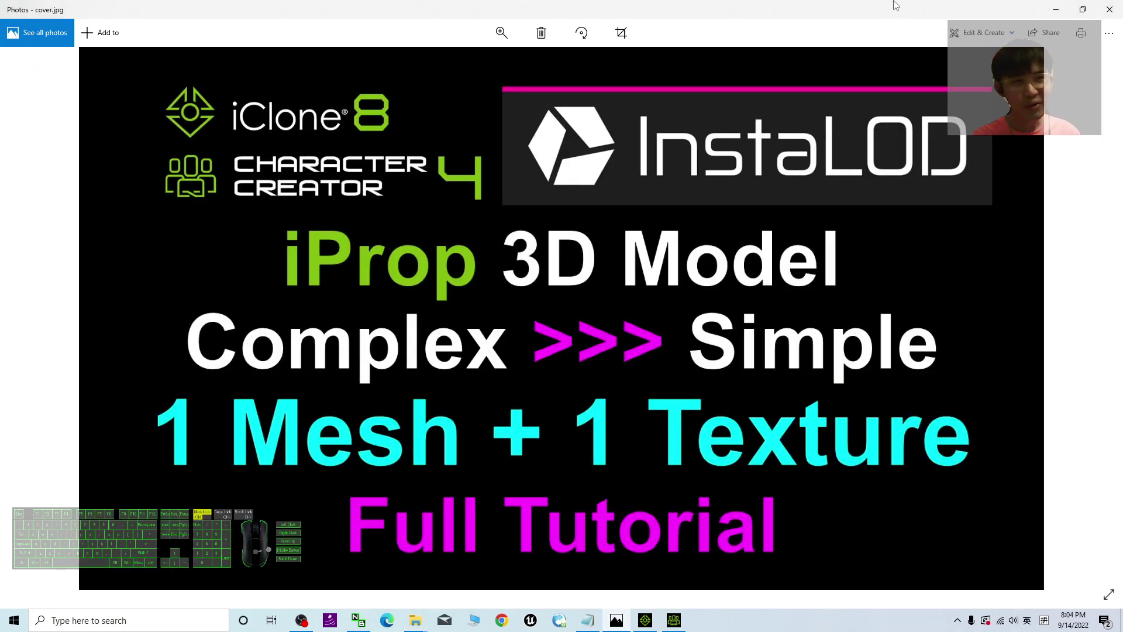
left_click(1056, 9)
left_click(1056, 7)
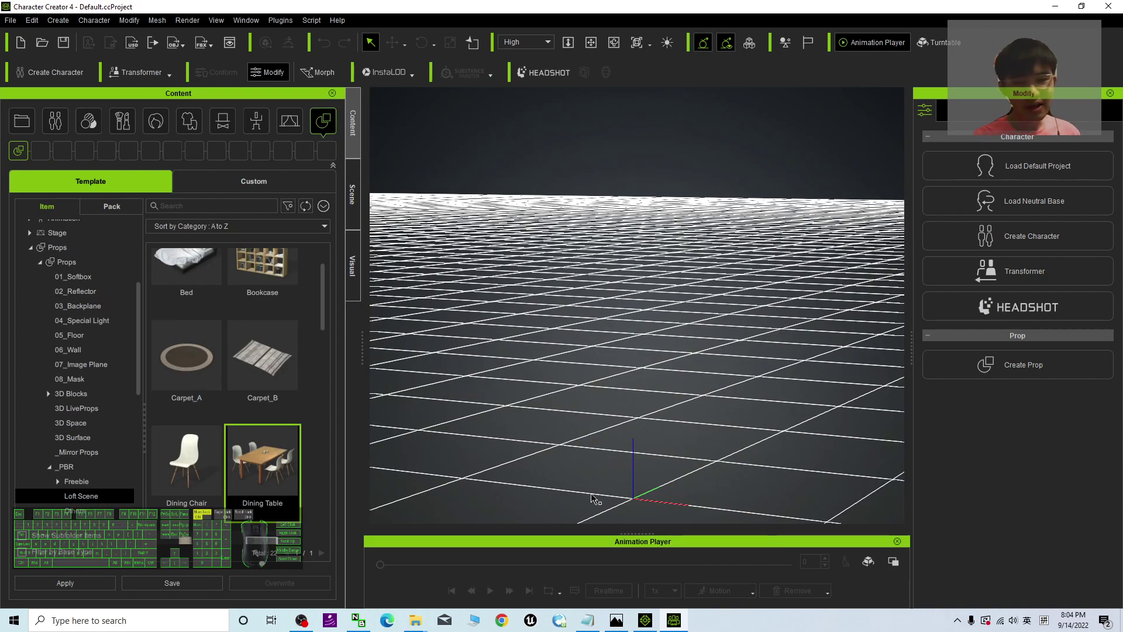
left_click(674, 621)
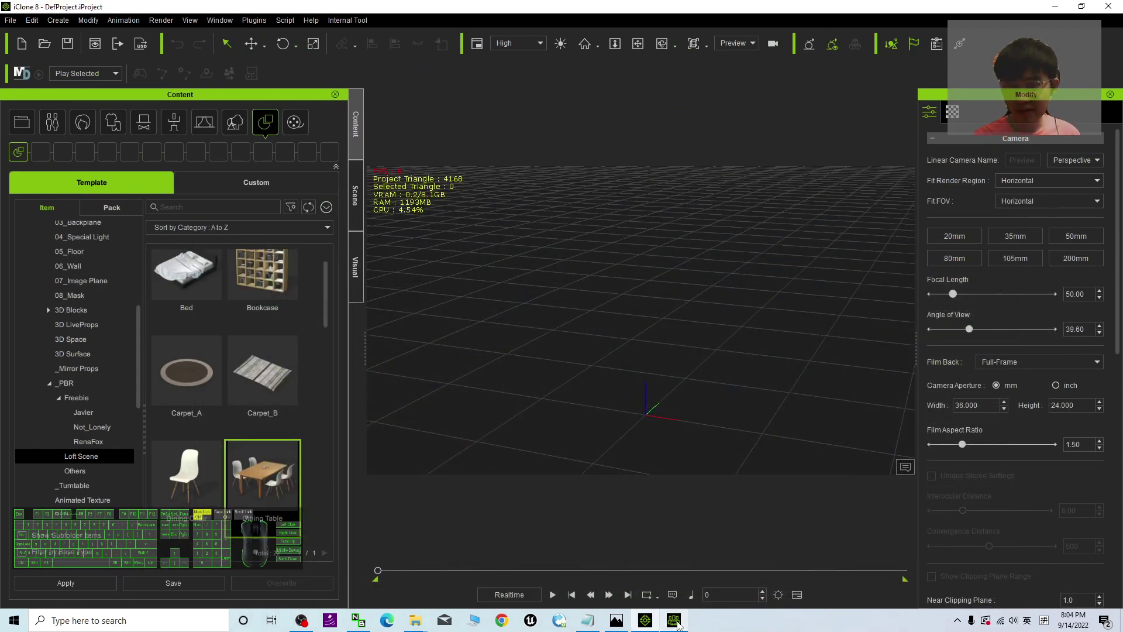
left_click(675, 622)
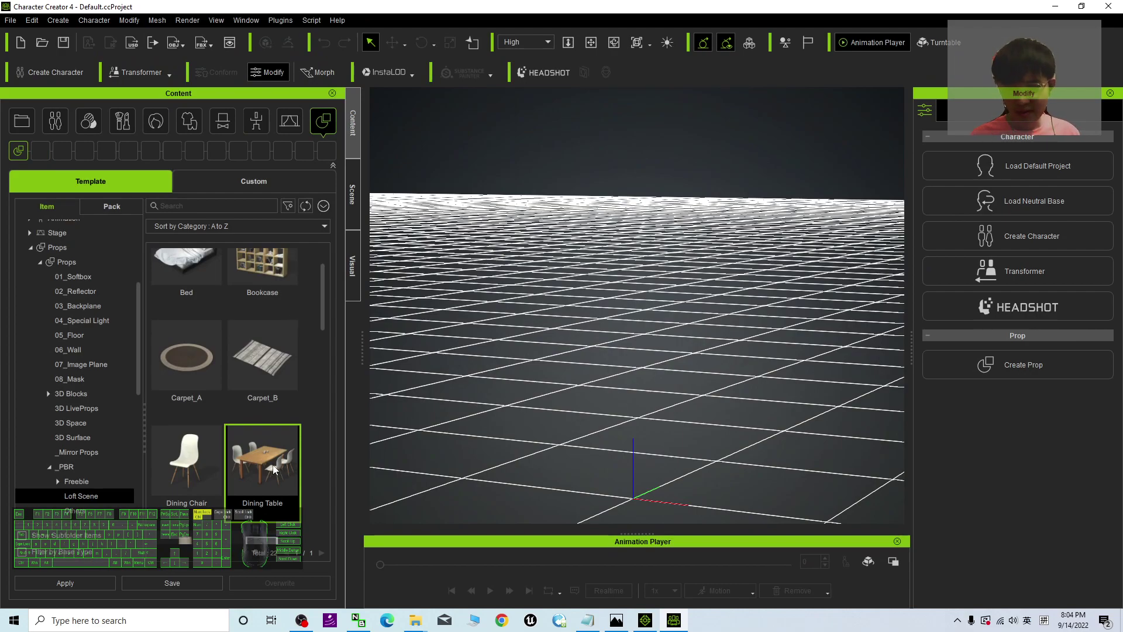
left_click_drag(274, 468, 396, 603)
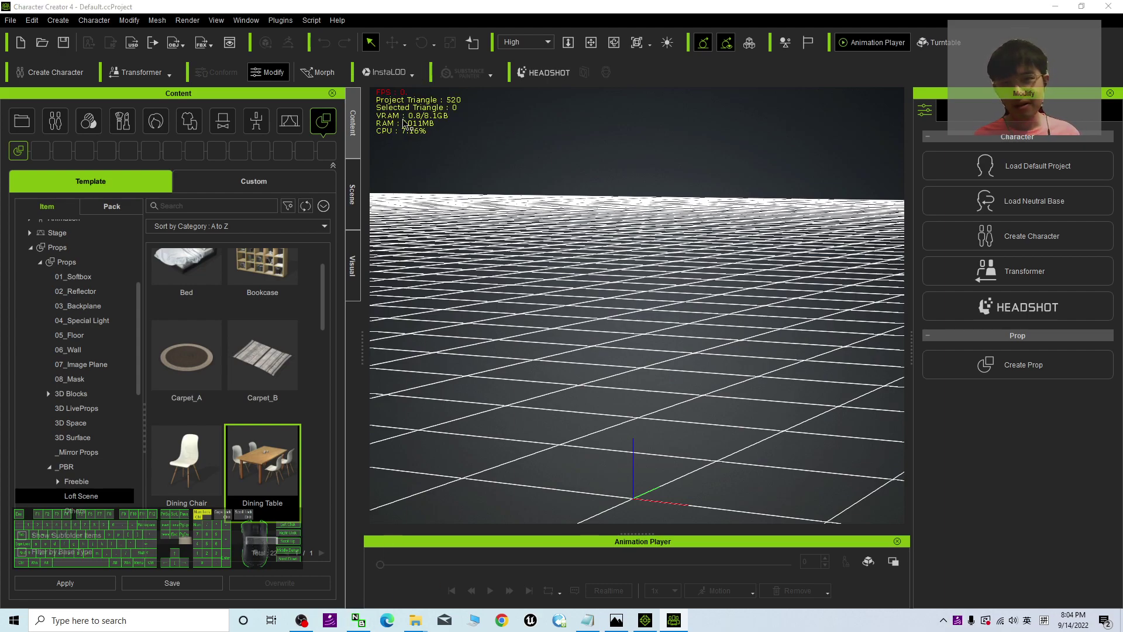
left_click(747, 296)
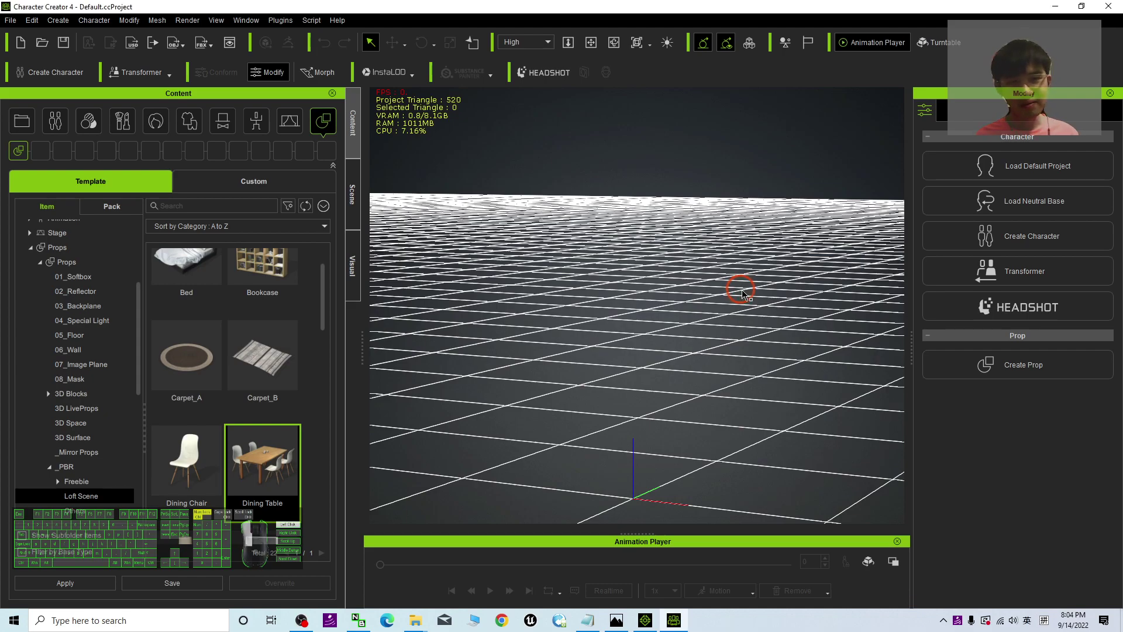
left_click(296, 475)
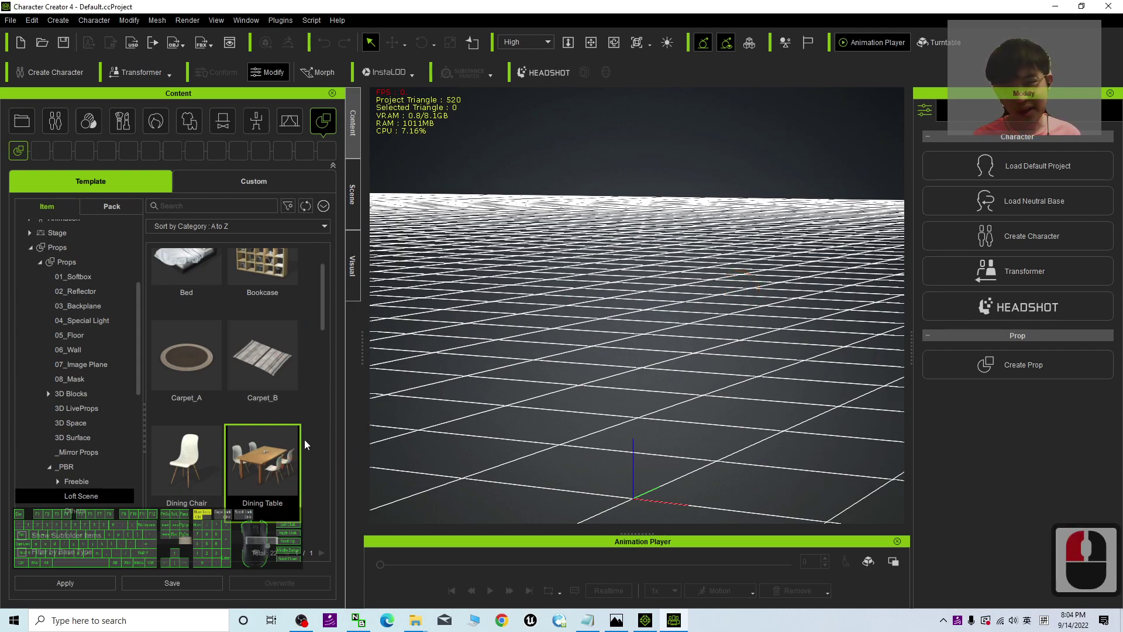
- Place the Dining Table set in the scene, frame it from above, and select the right-front chair
left_click_drag(242, 491, 623, 497)
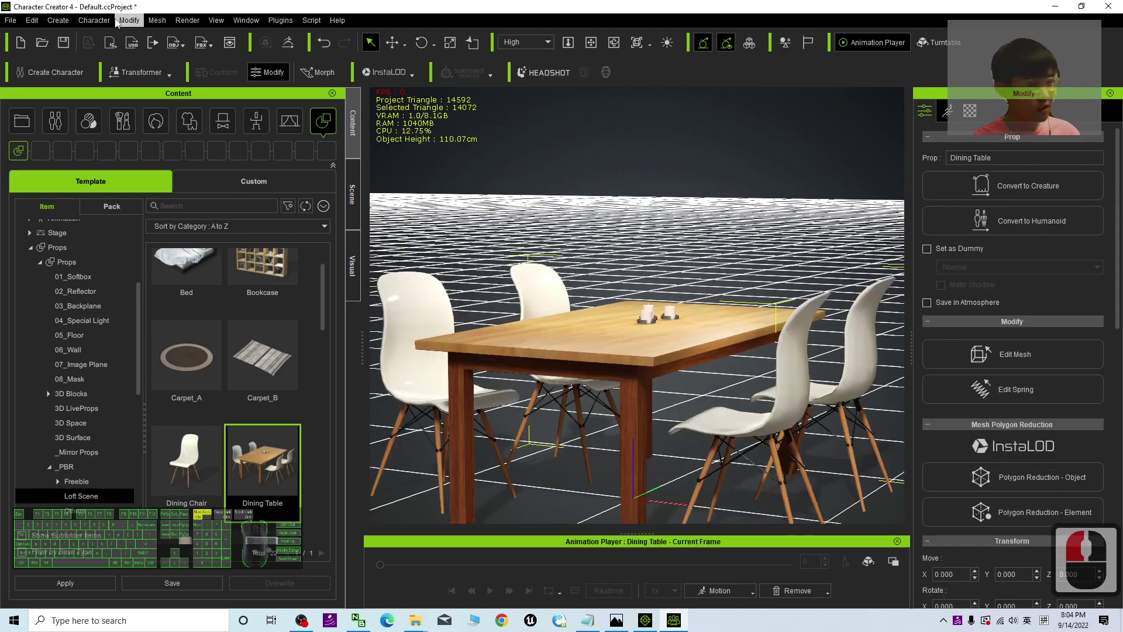
scroll(676, 366, "down", 10)
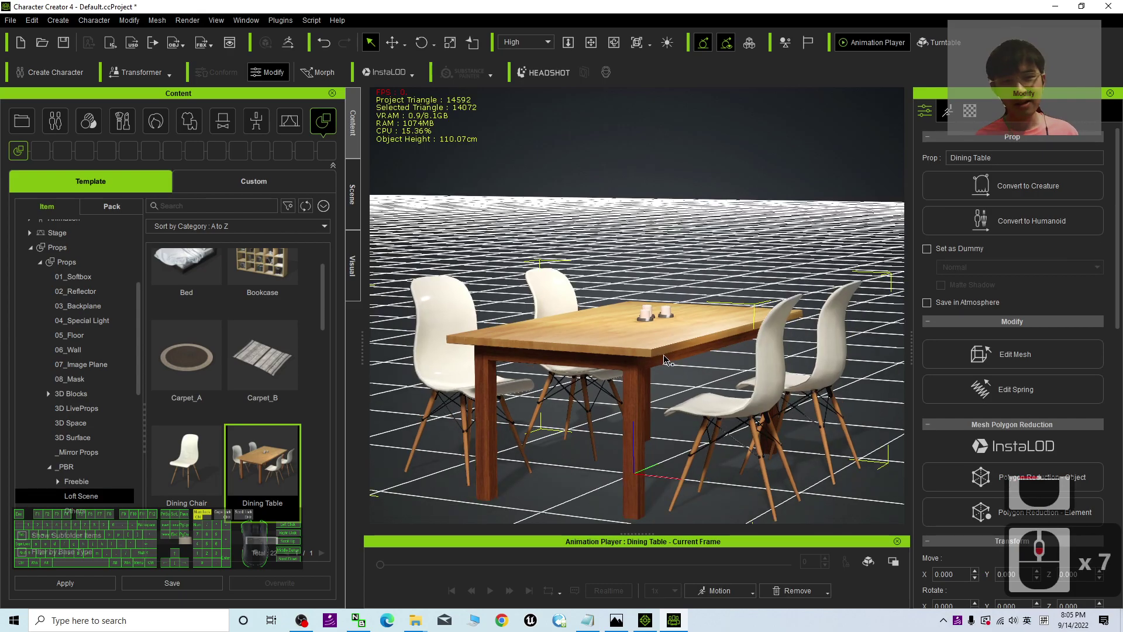
scroll(676, 365, "down", 2)
left_click_drag(667, 348, 634, 303)
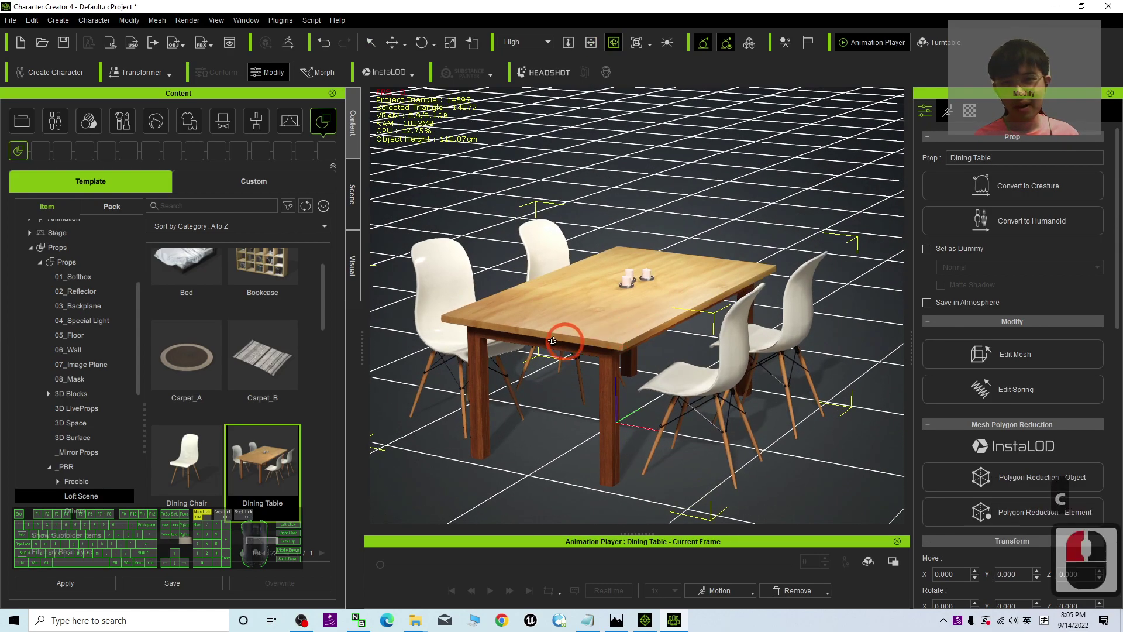
right_click_drag(553, 341, 459, 155)
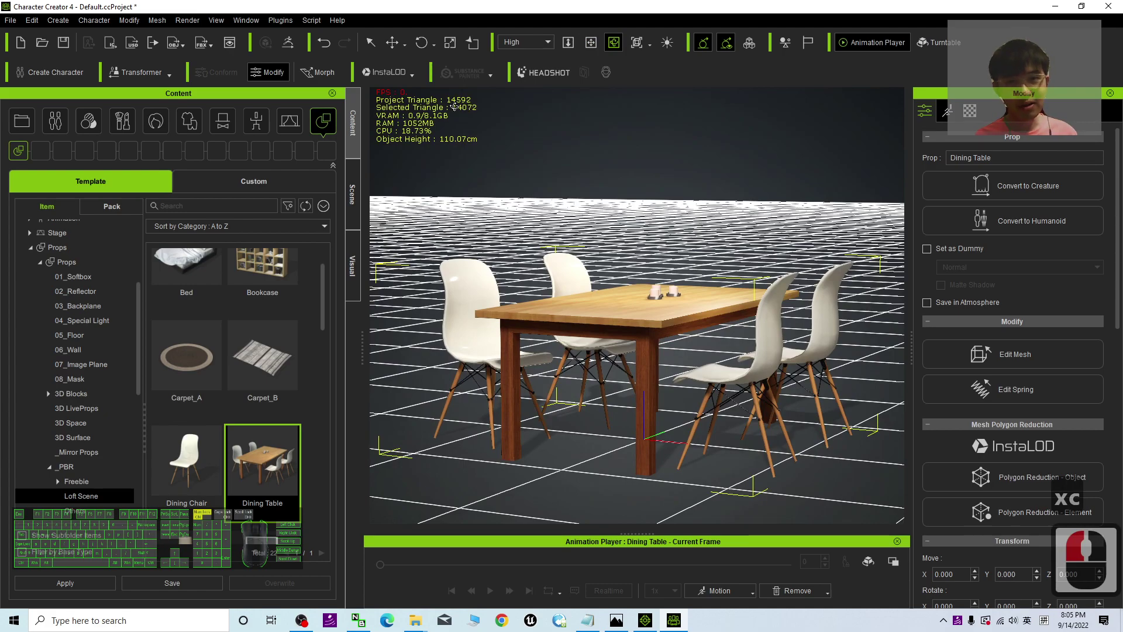
right_click_drag(665, 229, 743, 344)
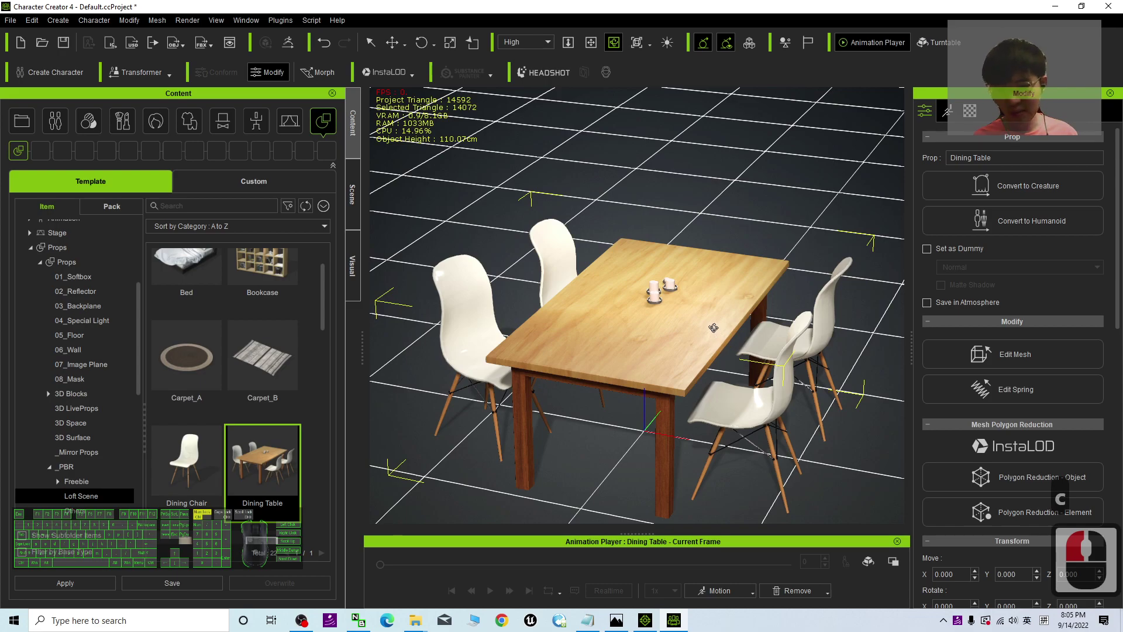
key("q")
double_click(723, 413)
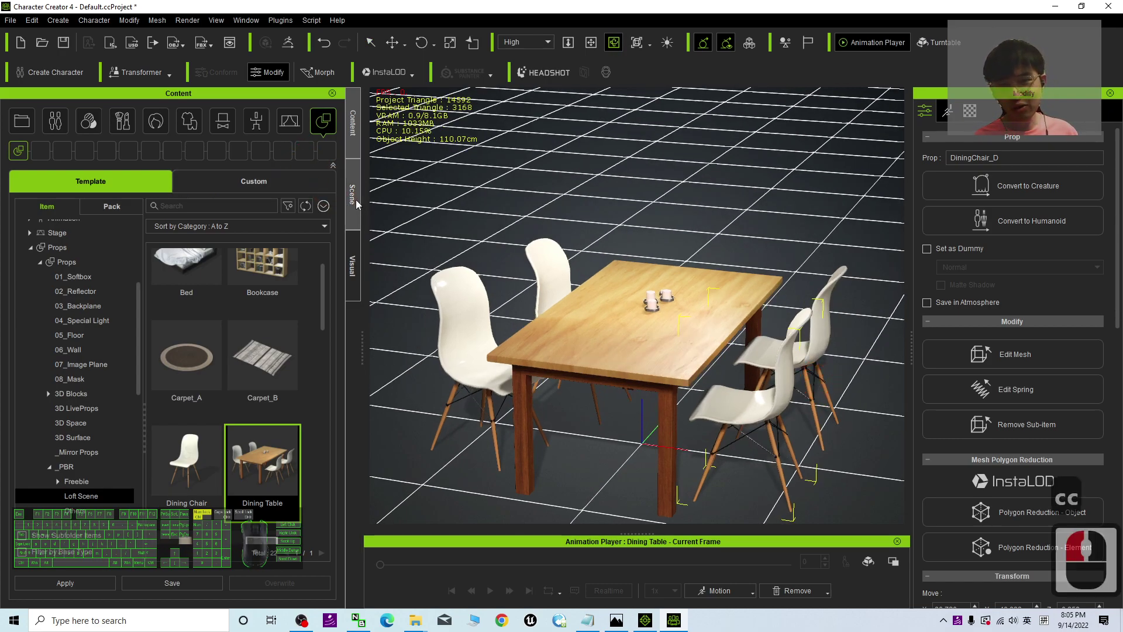
left_click(354, 199)
left_click(85, 209)
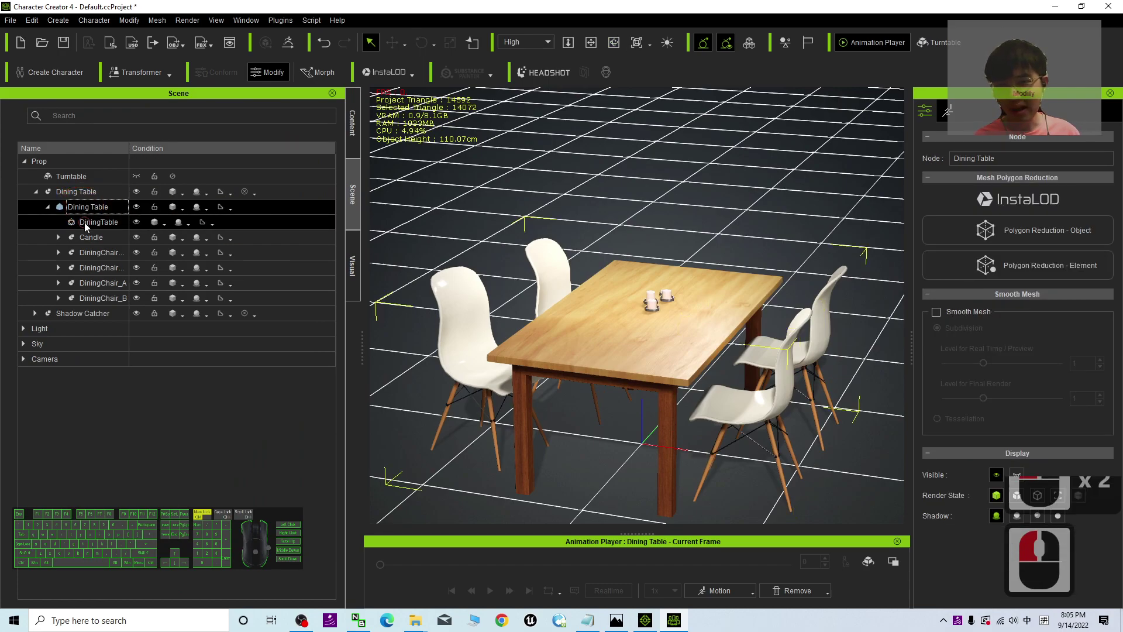
left_click(84, 222)
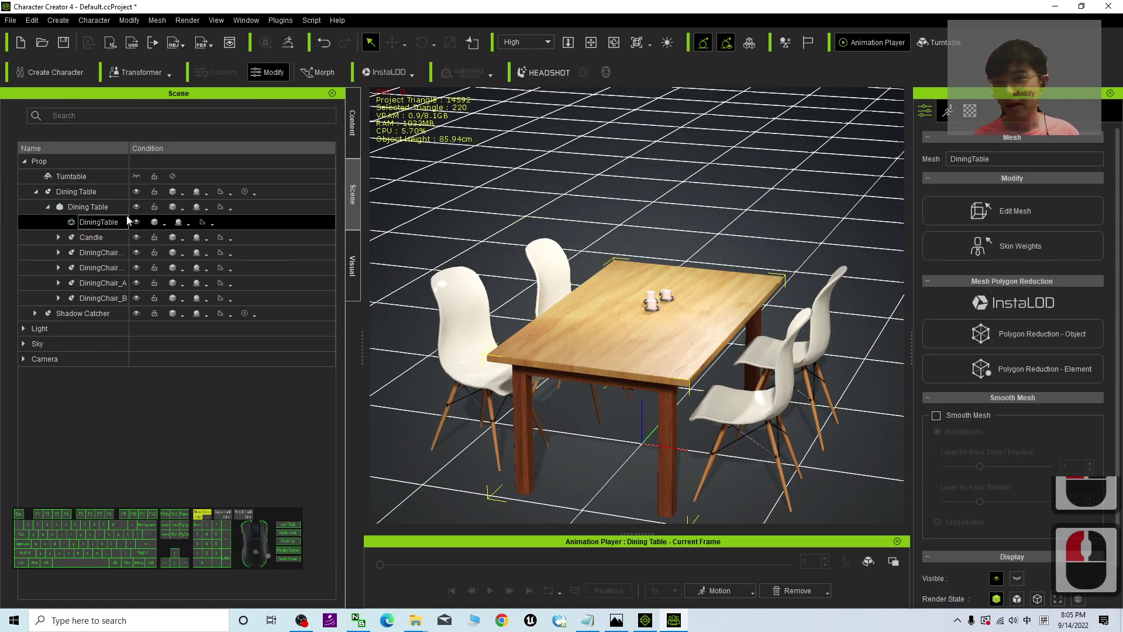
left_click(104, 207)
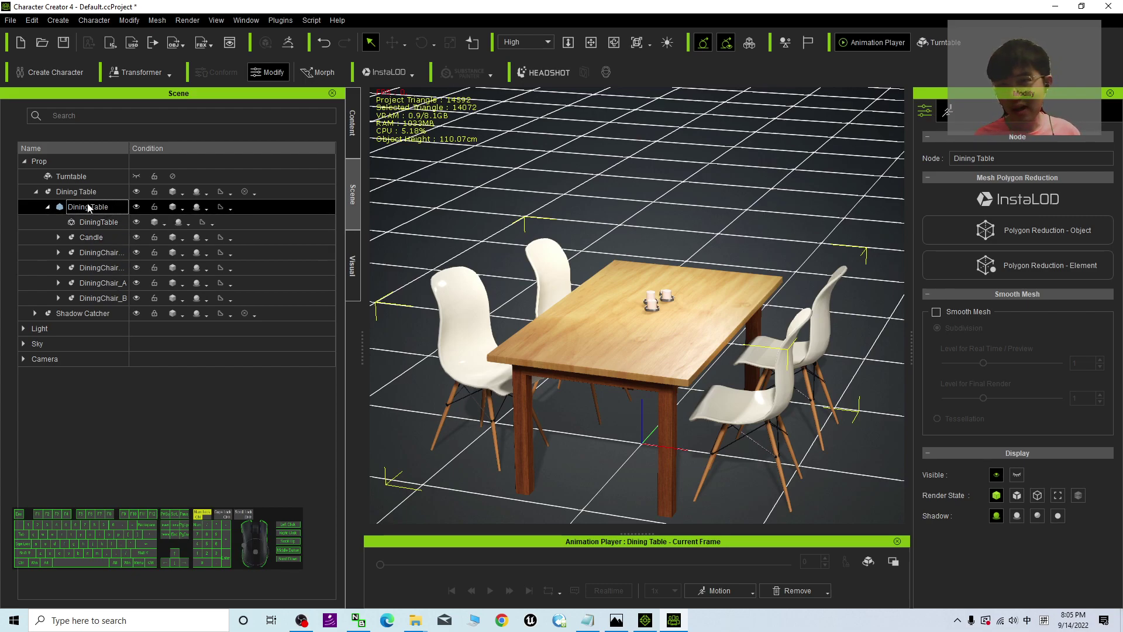
- Select the whole Dining Table prop and review the DiningTable material's textures
left_click(702, 329)
left_click(571, 339)
left_click(736, 300)
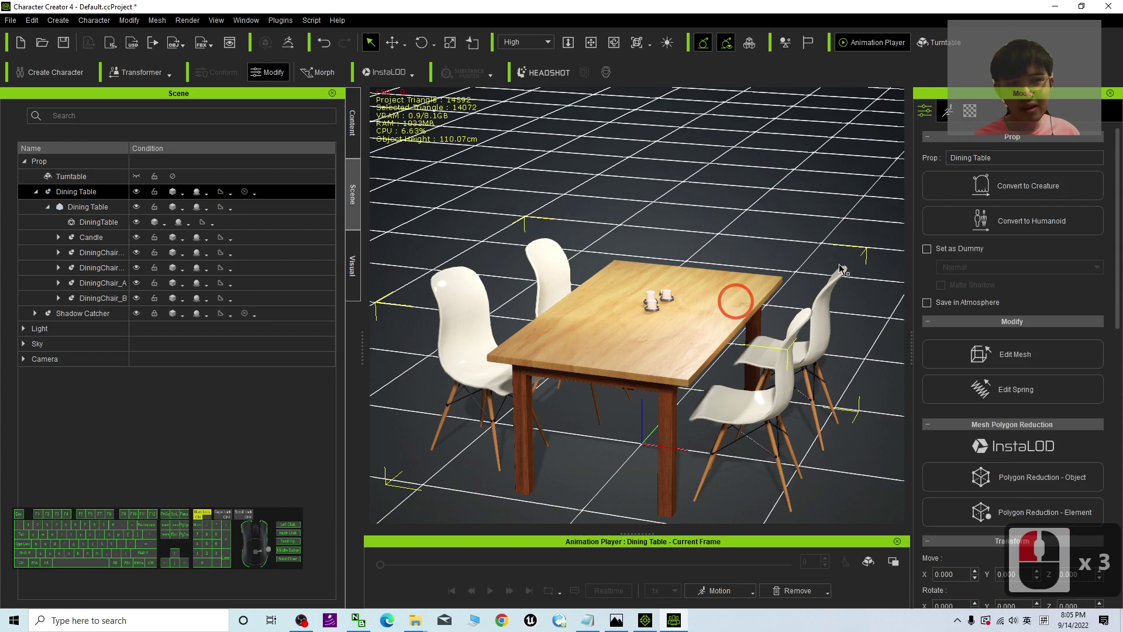
left_click(970, 111)
left_click(105, 192)
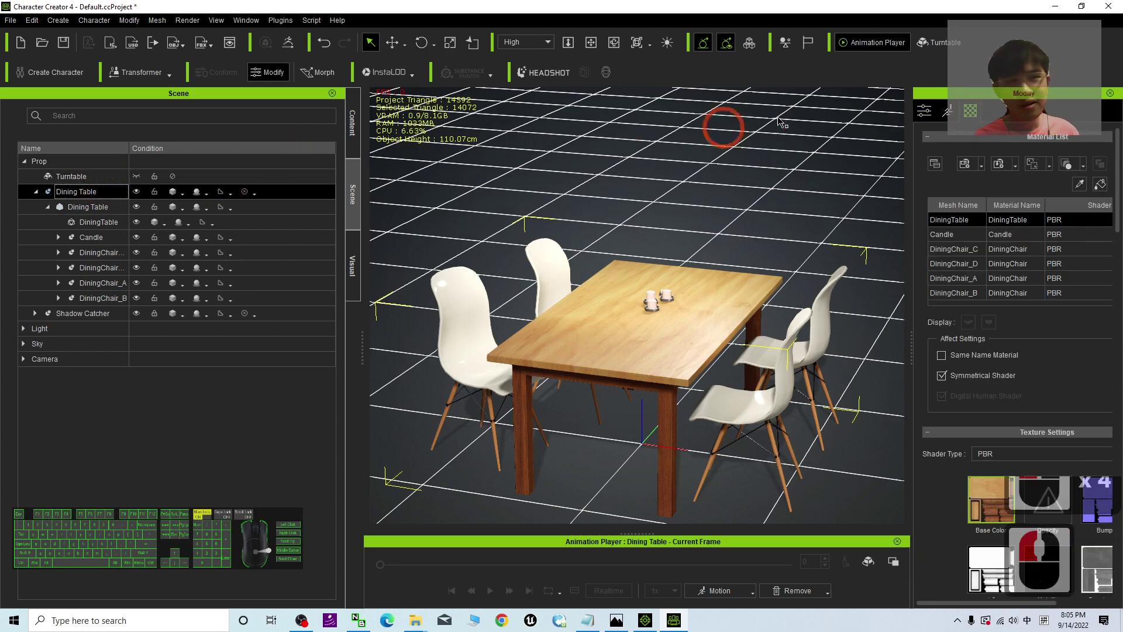
left_click(952, 222)
left_click(988, 461)
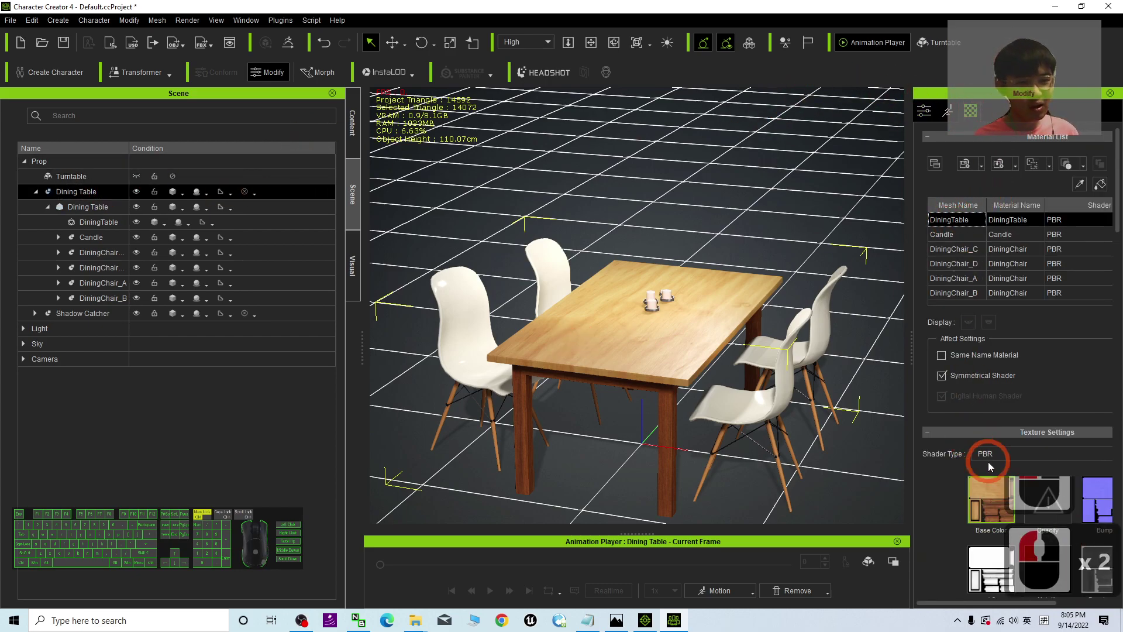
- Review the textures of the DiningChair_C, D, A and B materials
left_click(952, 250)
left_click(957, 265)
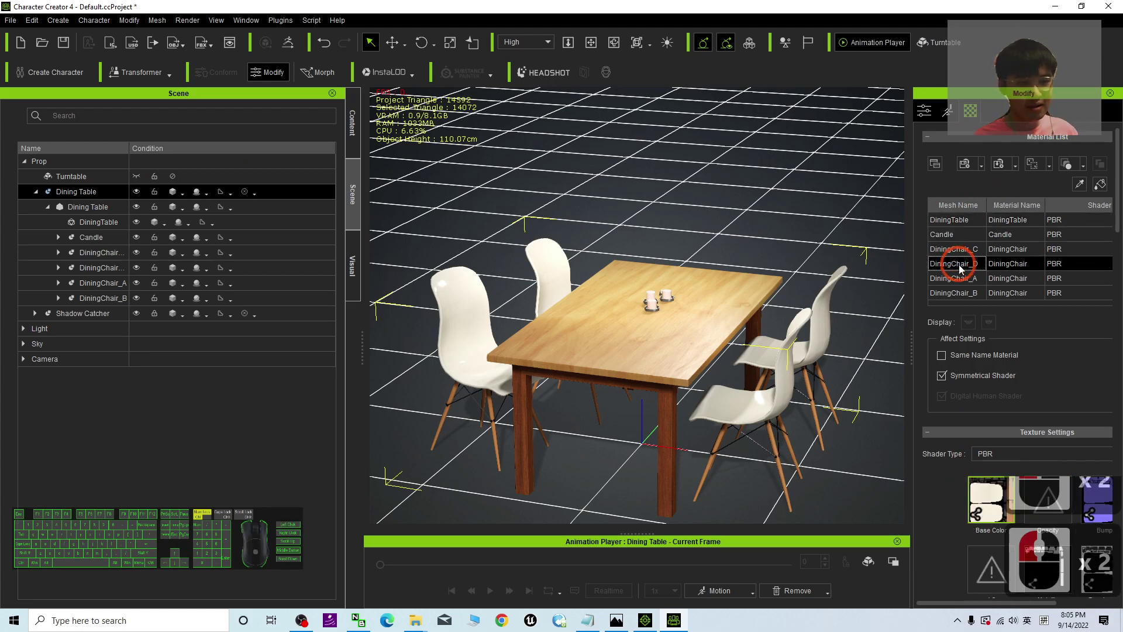
left_click(959, 280)
left_click(956, 293)
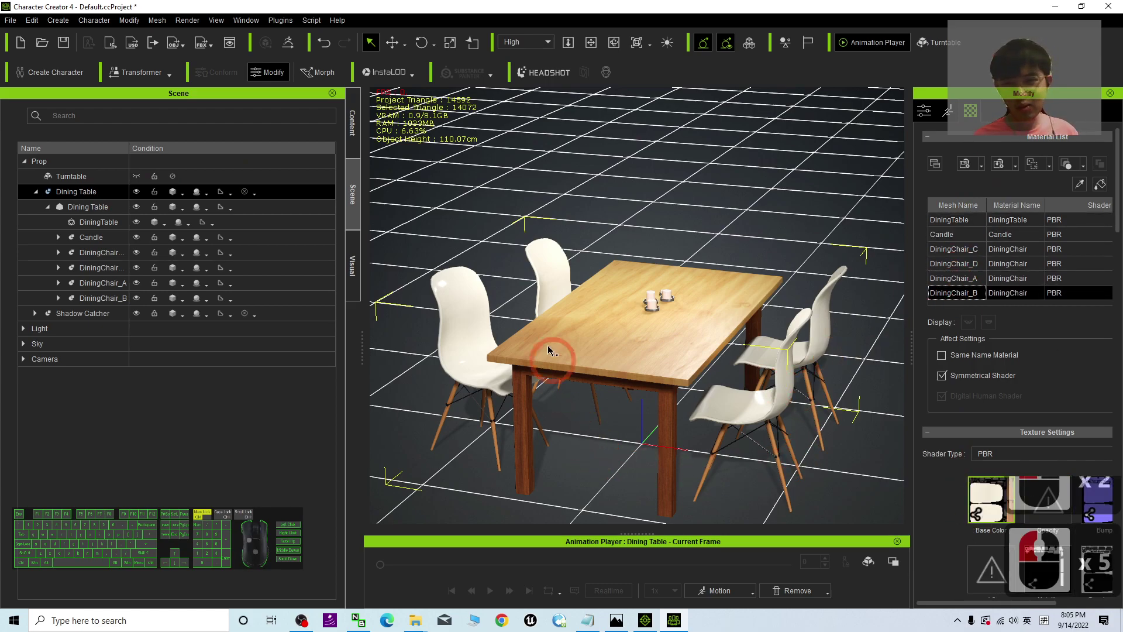
- Reselect the table and recheck the Candle, DiningTable and chair materials, inspecting a chair's base colour texture
left_click(106, 226)
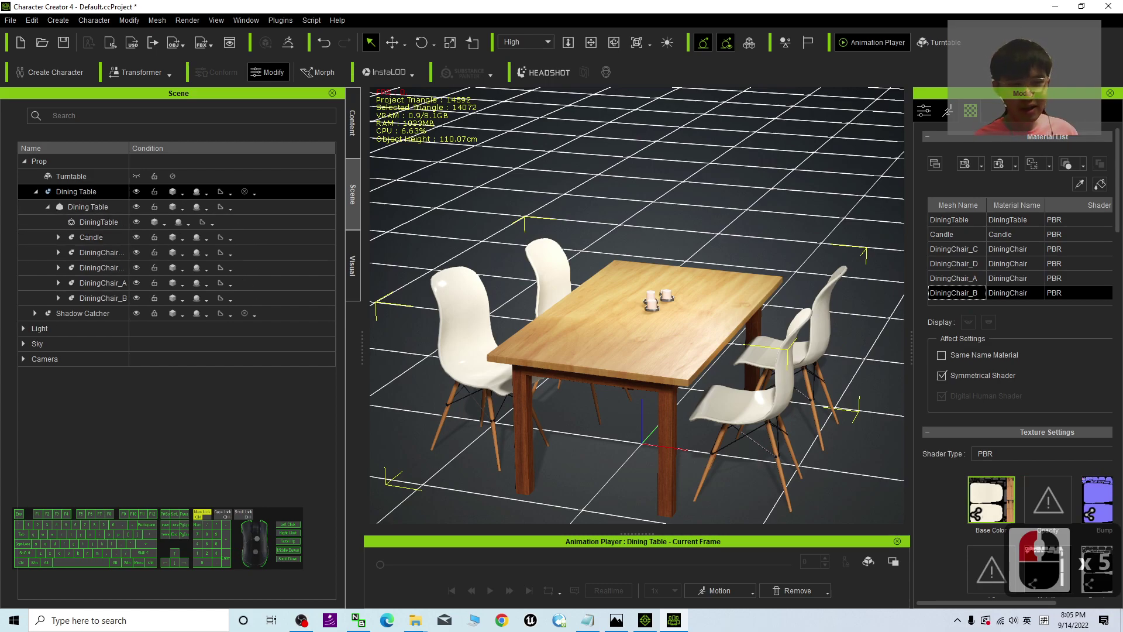
left_click(954, 278)
left_click(954, 249)
left_click(954, 235)
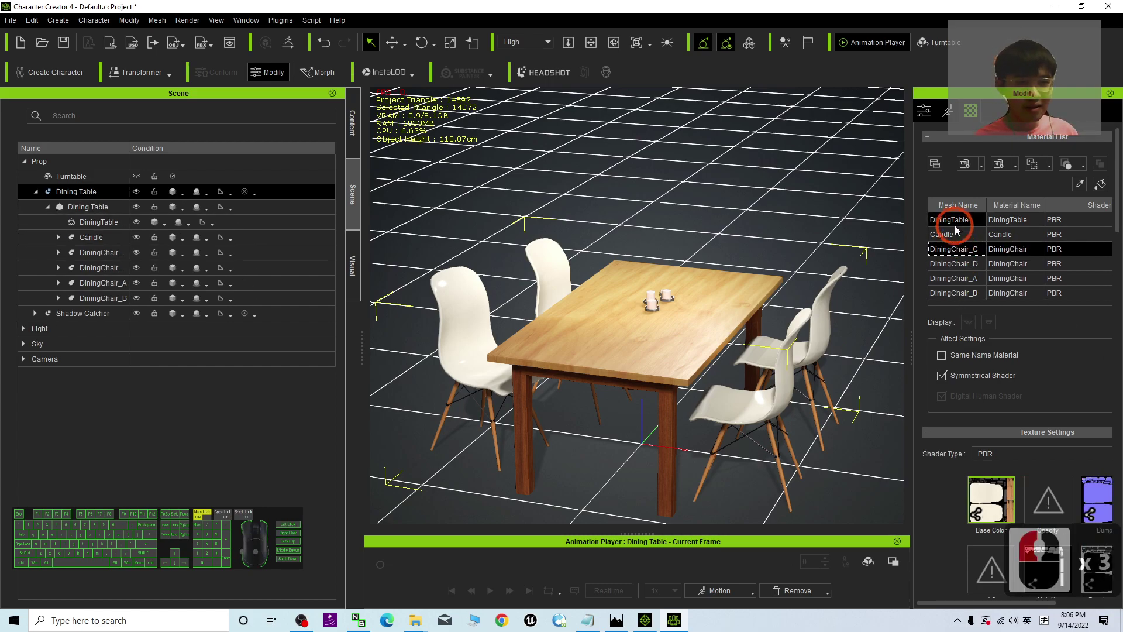
left_click(954, 221)
left_click(956, 235)
left_click(956, 249)
scroll(960, 245, "down", 2)
left_click(959, 209)
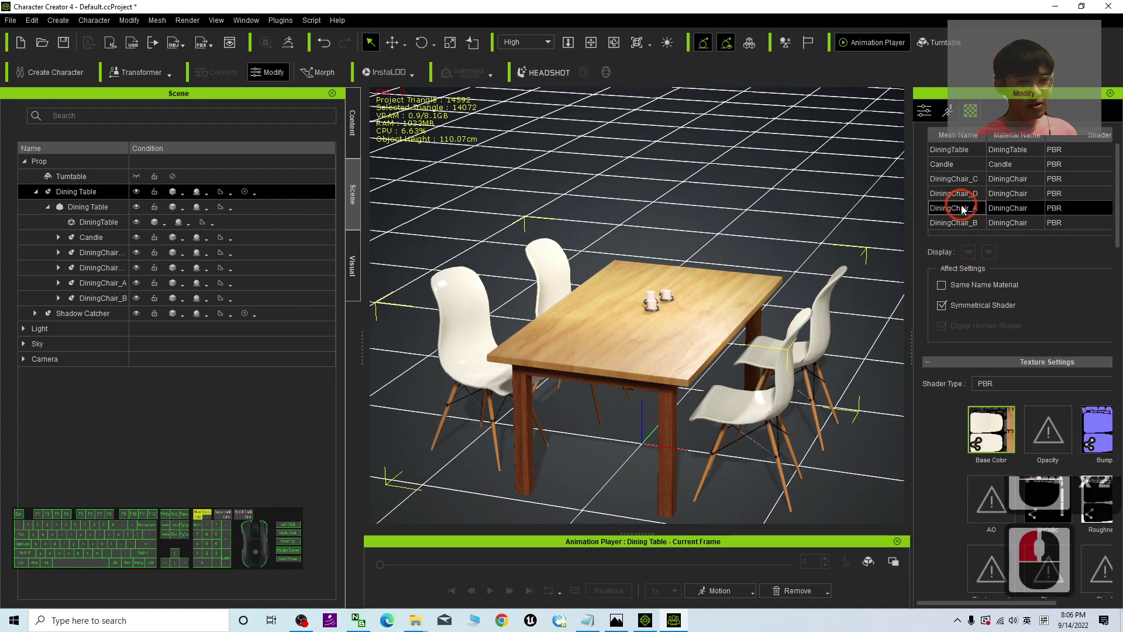
left_click(980, 408)
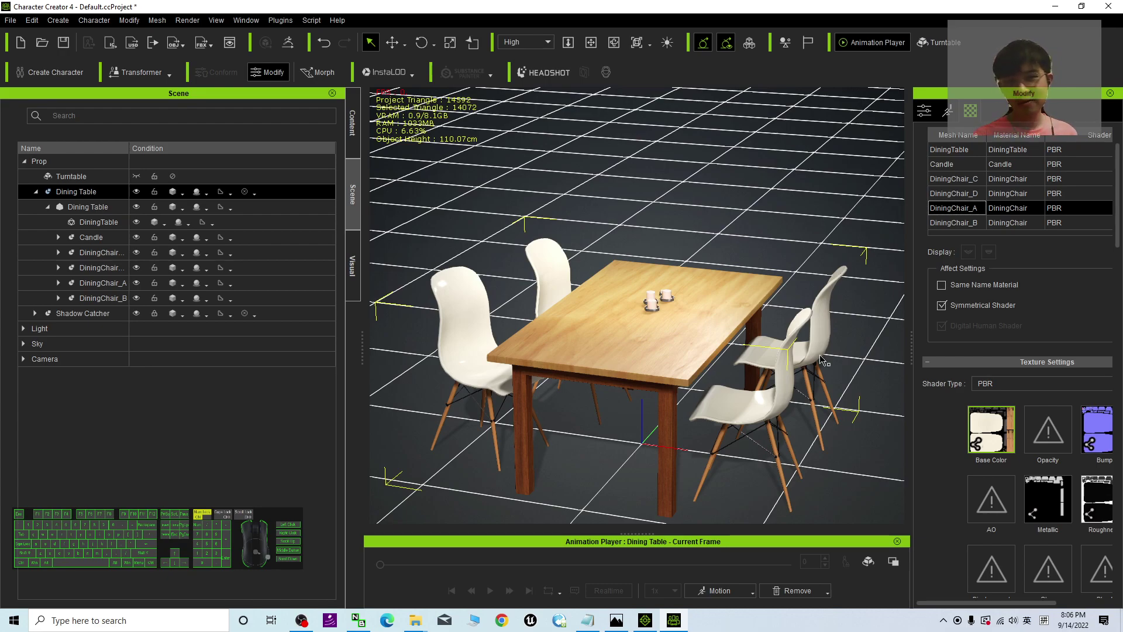
- Restore and reposition the Character Creator 4 window and minimize iClone 8
left_click_drag(617, 6, 594, 77)
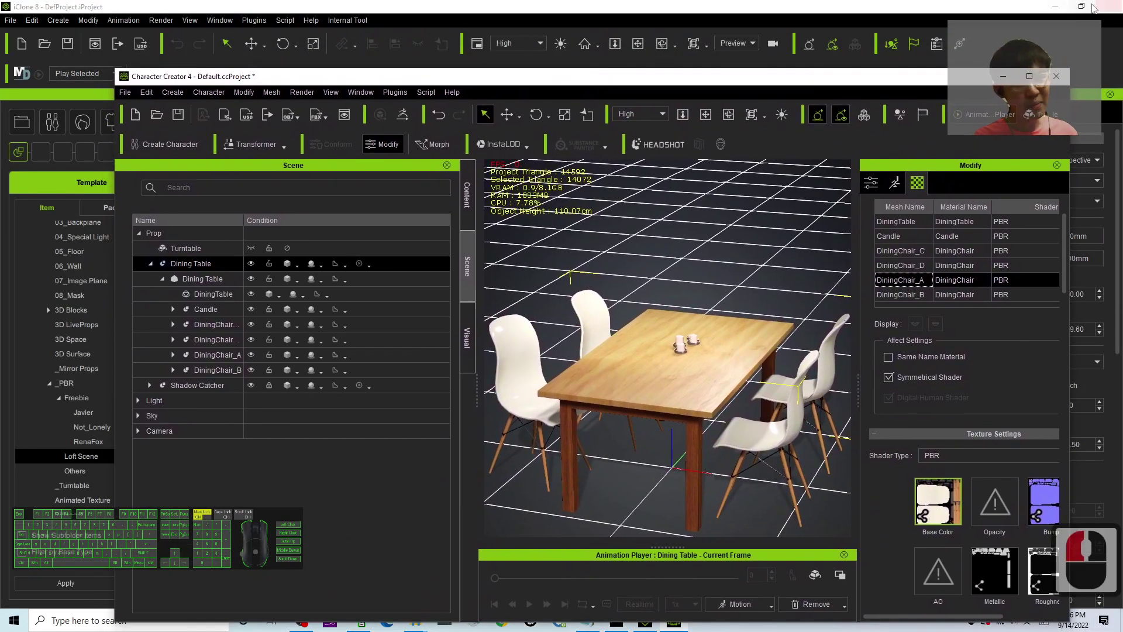
left_click(1056, 6)
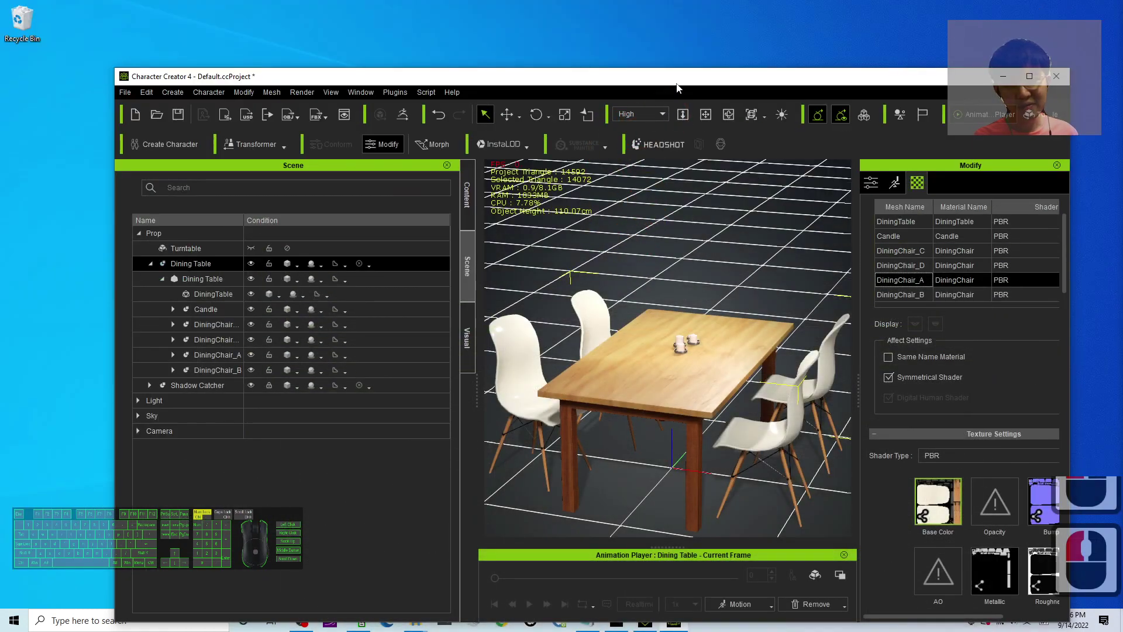
left_click_drag(678, 83, 766, 42)
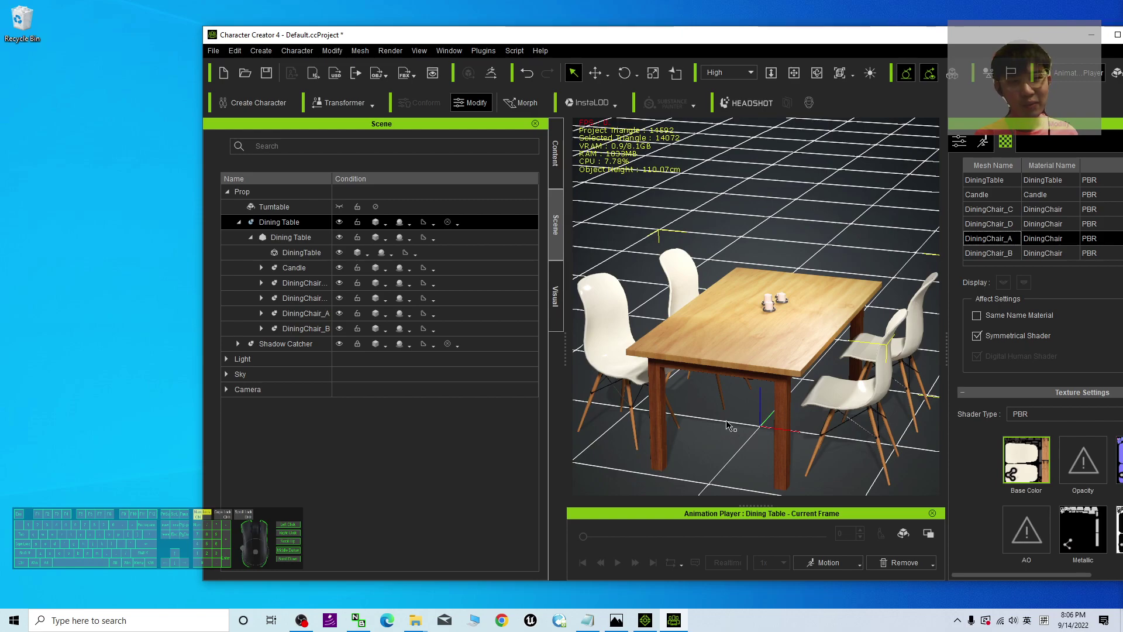
left_click_drag(785, 43, 820, 52)
- Select the Dining Table prop, hide the grid with Ctrl+G, and reselect the whole table set
left_click(345, 264)
double_click(312, 232)
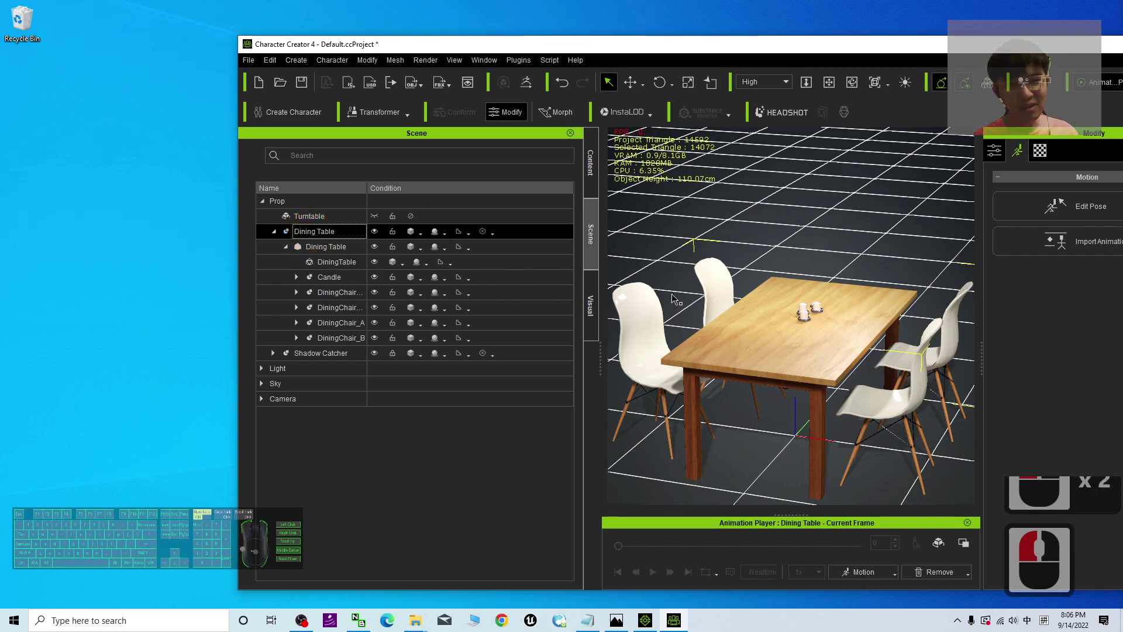
scroll(717, 285, "down", 20)
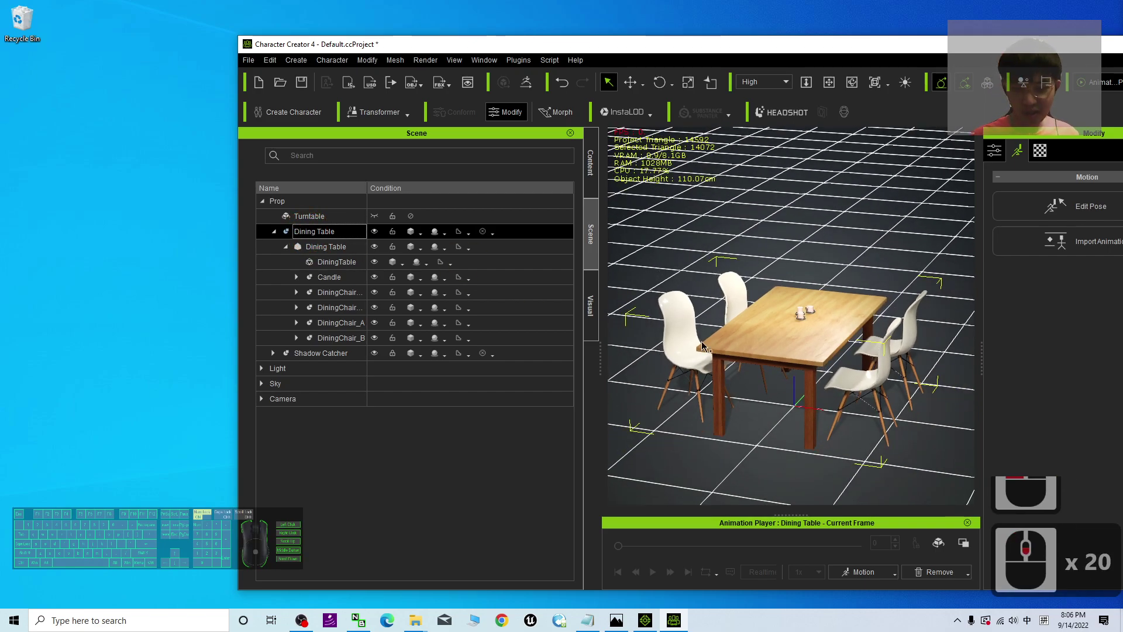
key("ctrl+g")
key("ctrl+g")
key("ctrl+g")
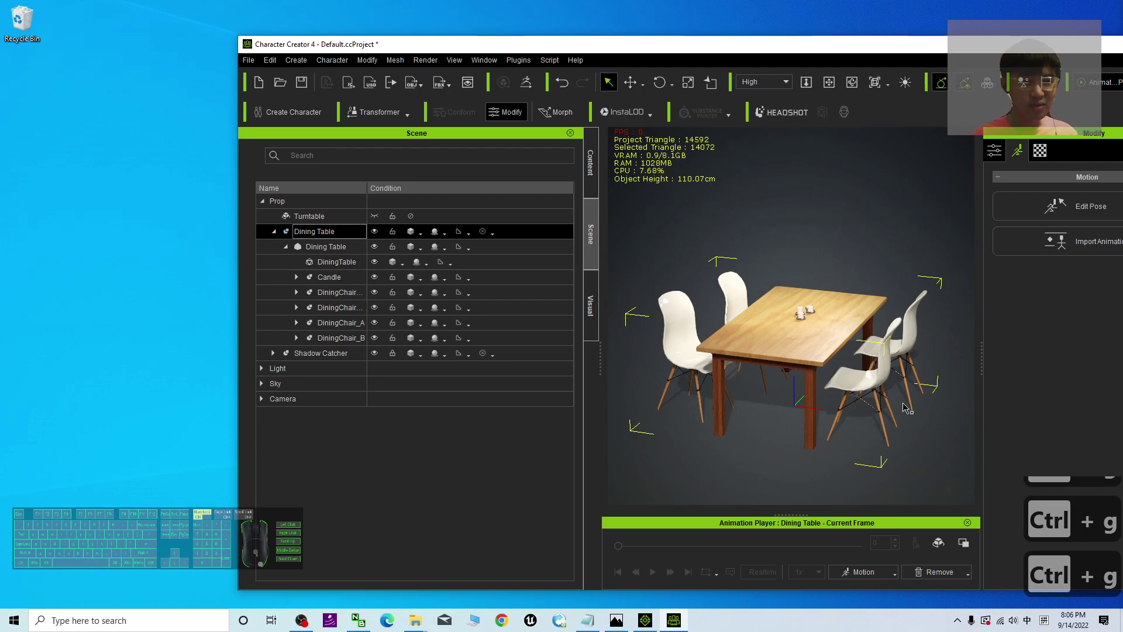
left_click(310, 248)
left_click(310, 236)
left_click(321, 234)
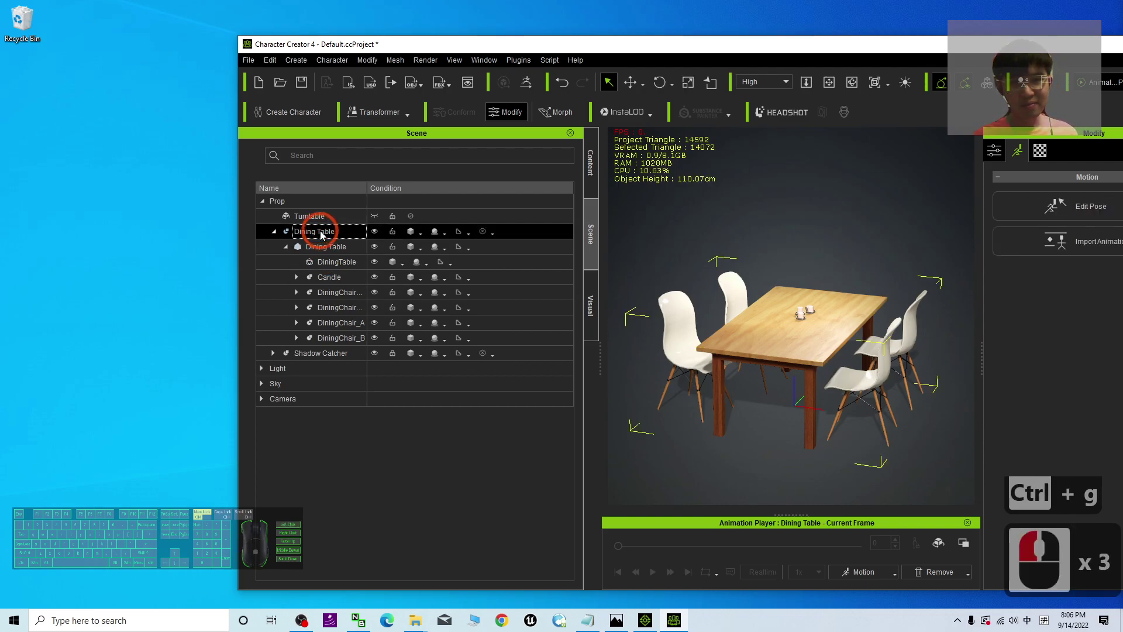
left_click(337, 308)
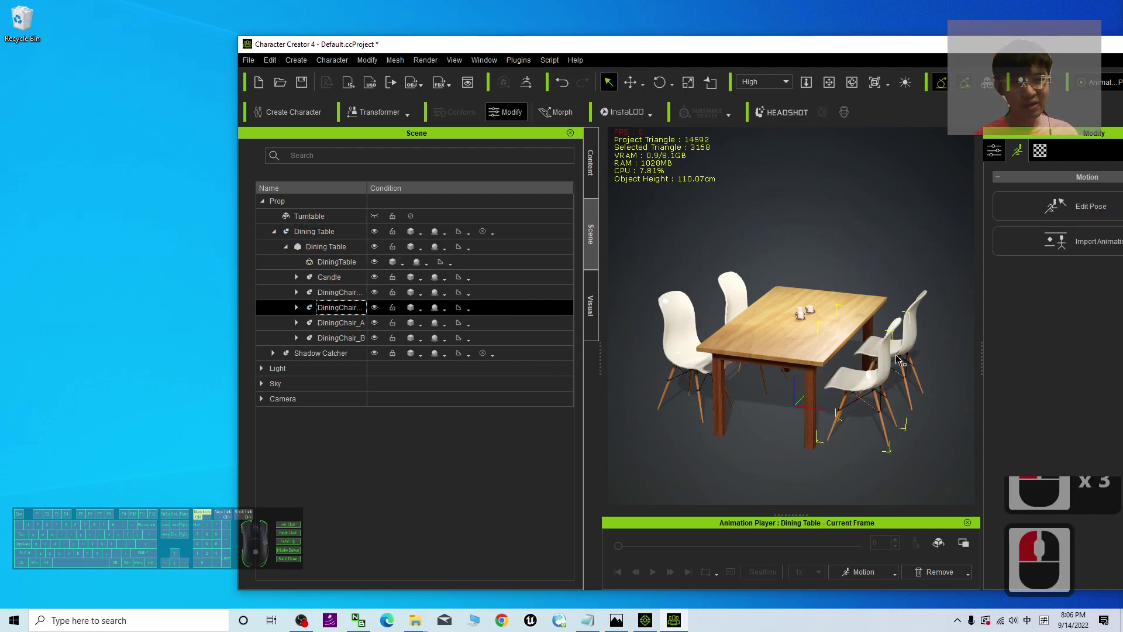
left_click(314, 247)
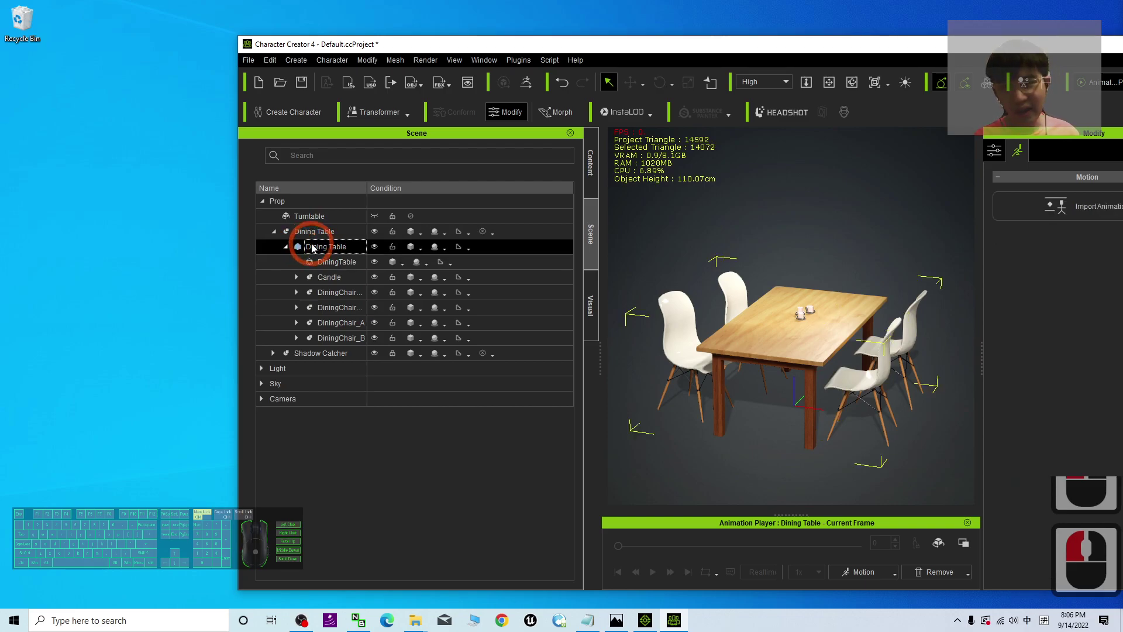
left_click(307, 233)
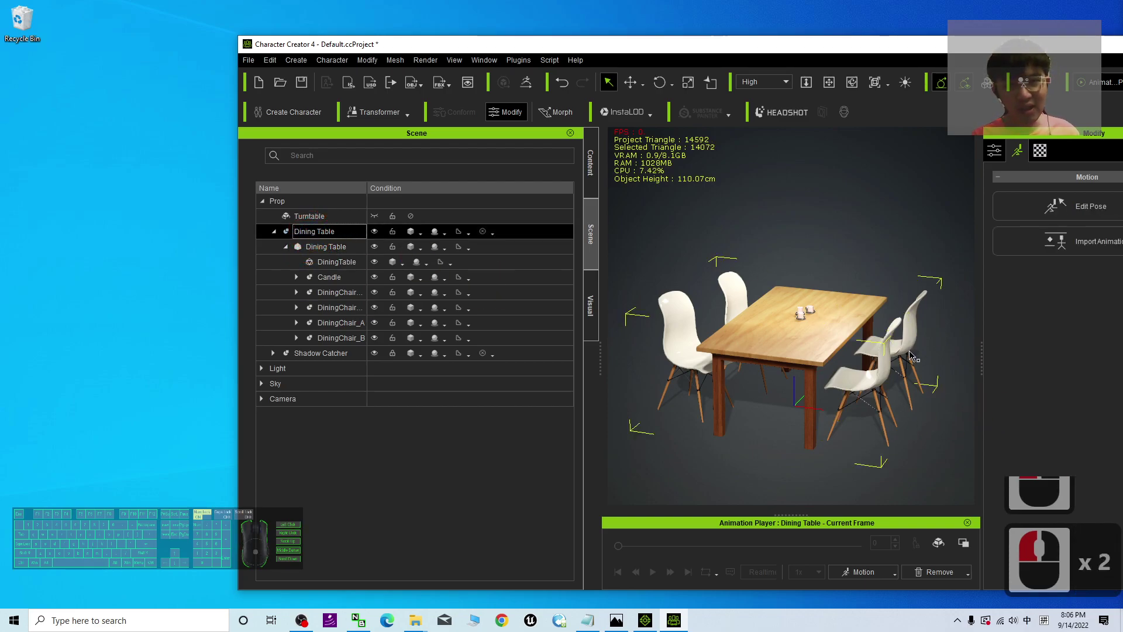
- Choose InstaLOD remeshing in Export FBX, generating one LOD limited by maximum face count
left_click(640, 116)
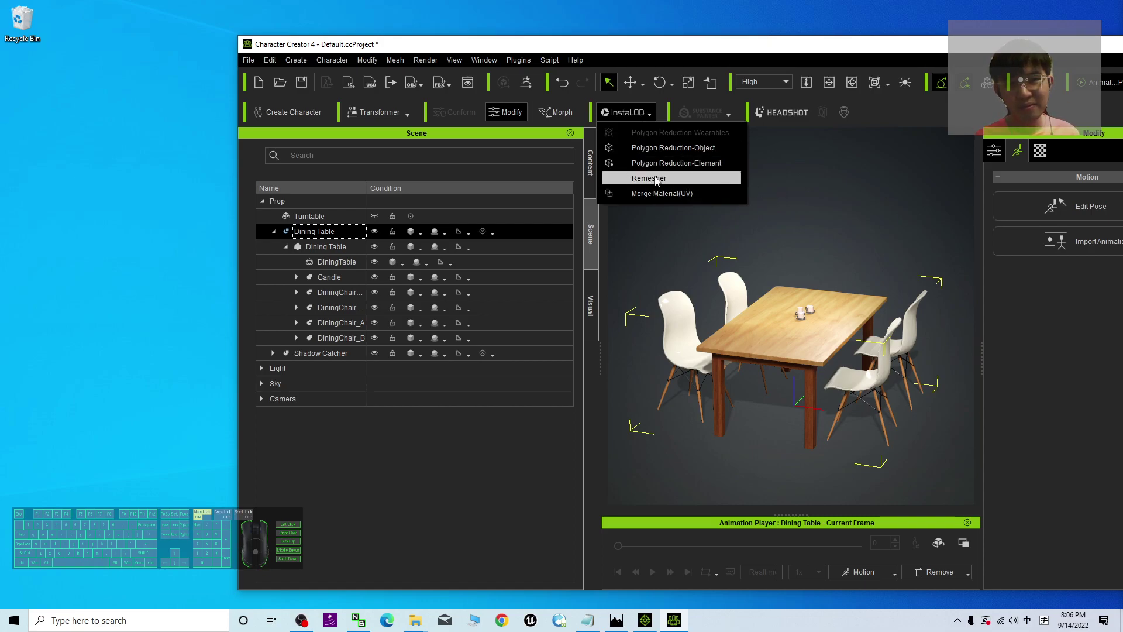
left_click(699, 182)
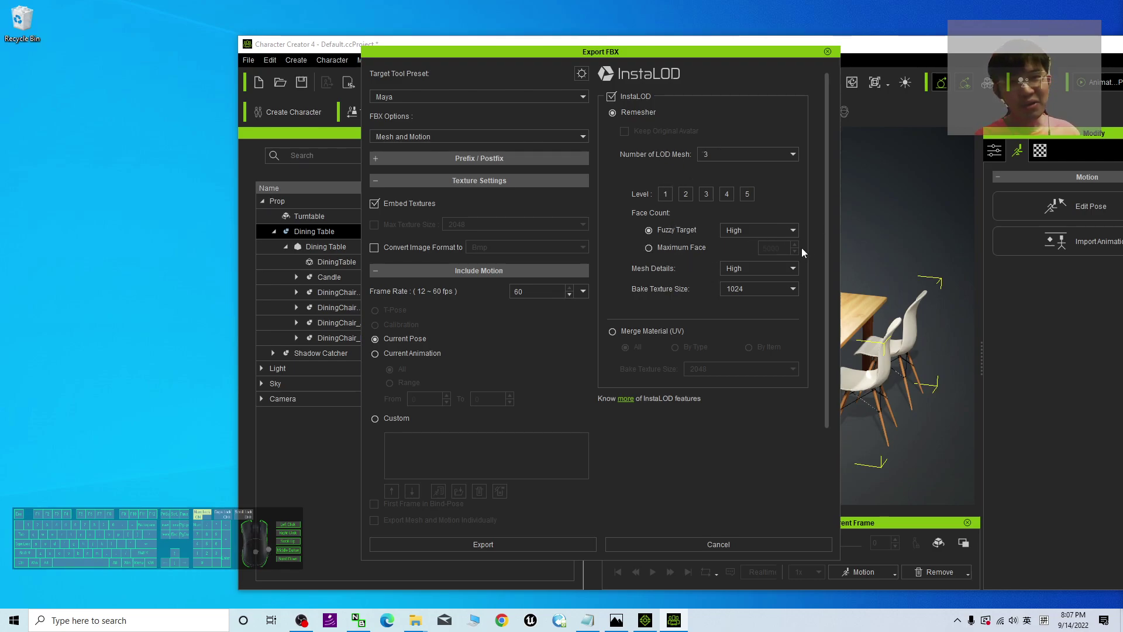
left_click_drag(709, 62, 564, 67)
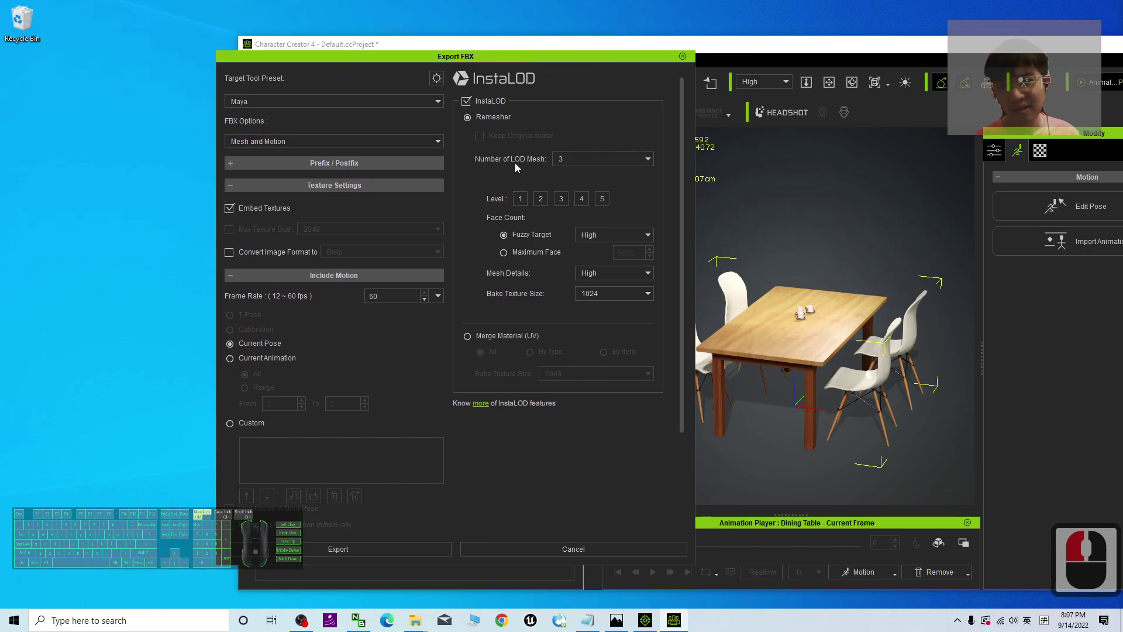
left_click(644, 160)
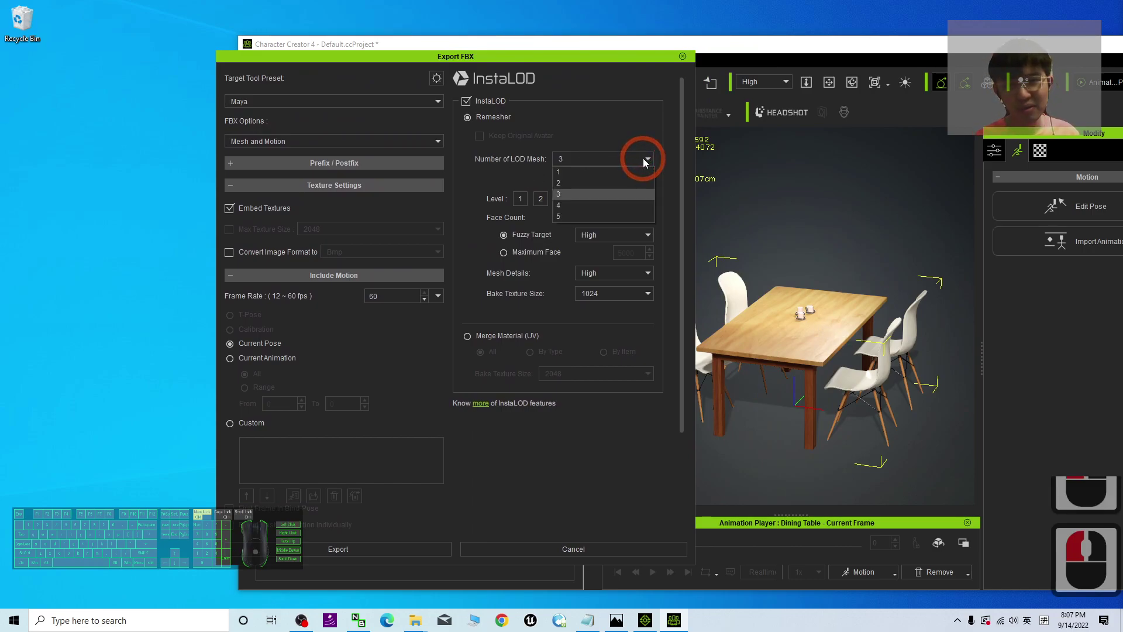
left_click(565, 172)
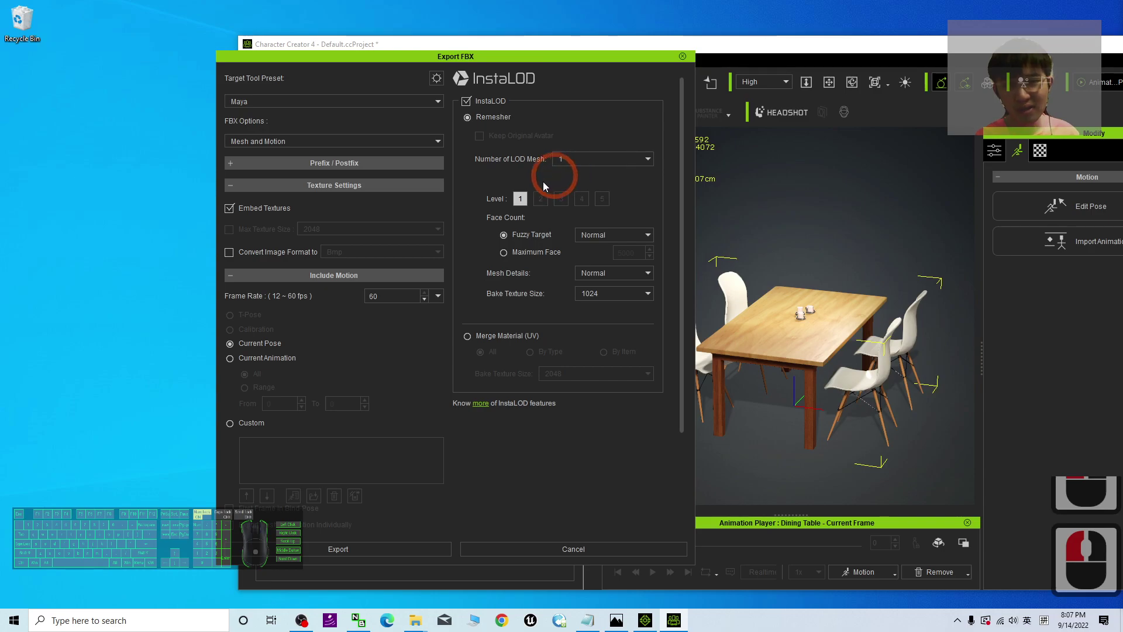
left_click(512, 255)
left_click_drag(542, 58, 432, 88)
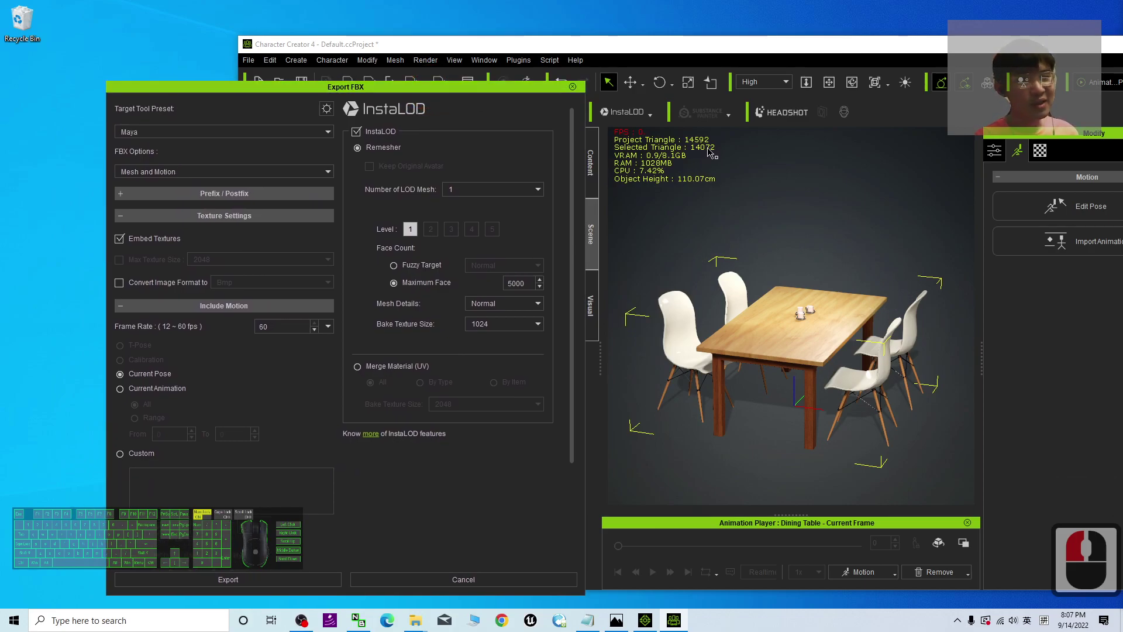
- Set the Maximum Face count to 4000
double_click(539, 286)
left_click(527, 283)
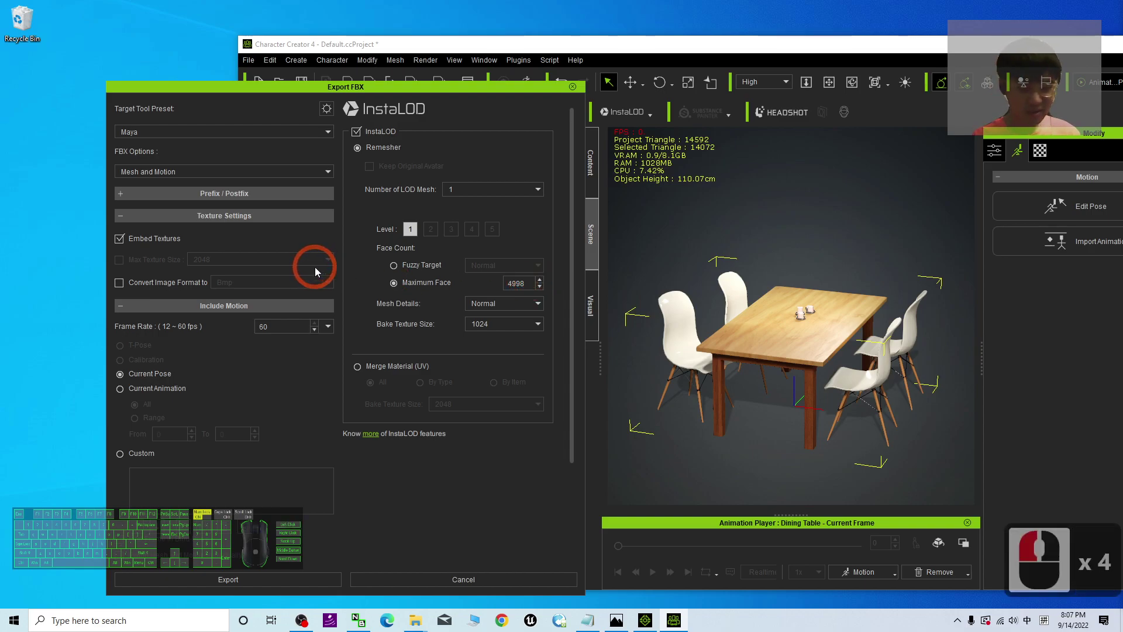
double_click(518, 283)
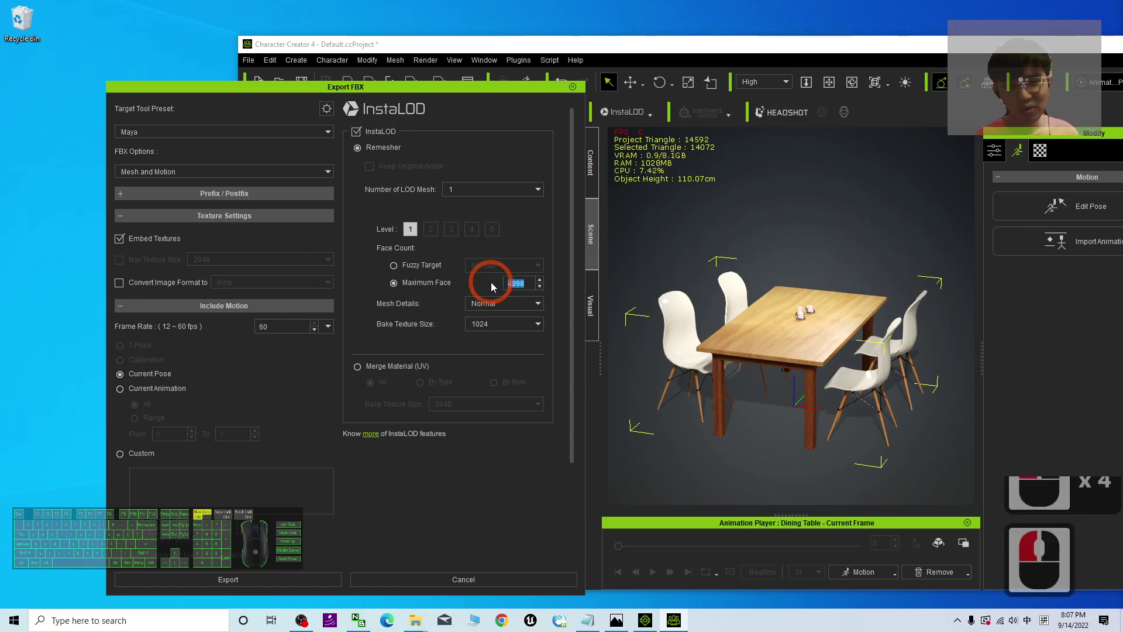
key("BackSpace")
type("4000")
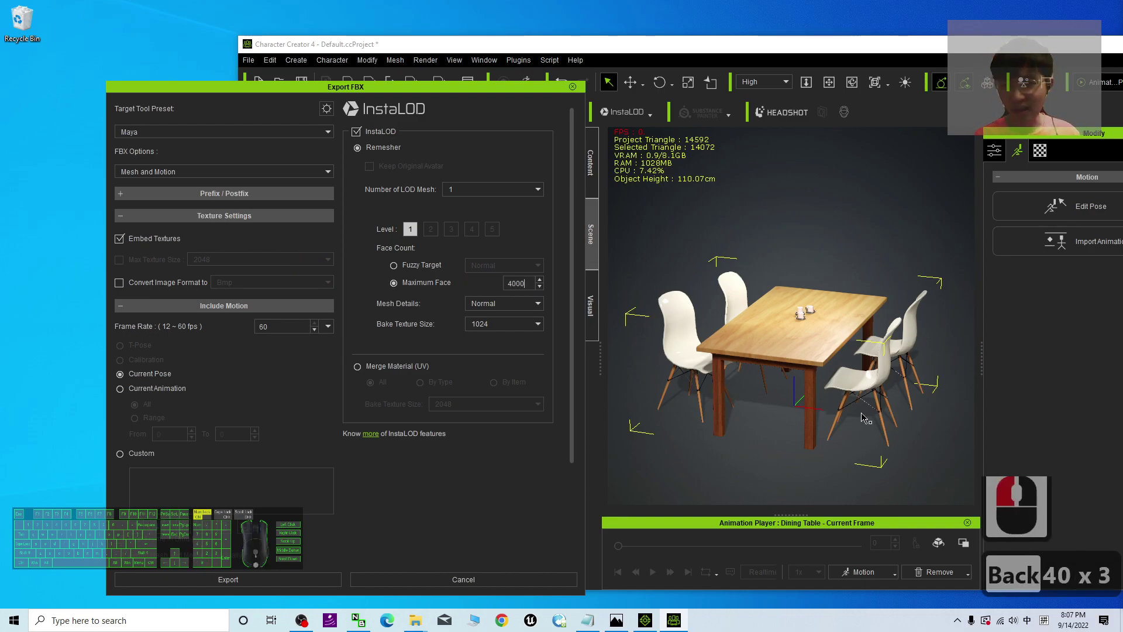
- Keep mesh detail at Normal, bake texture size at 1024, and the Maya target preset
left_click(494, 305)
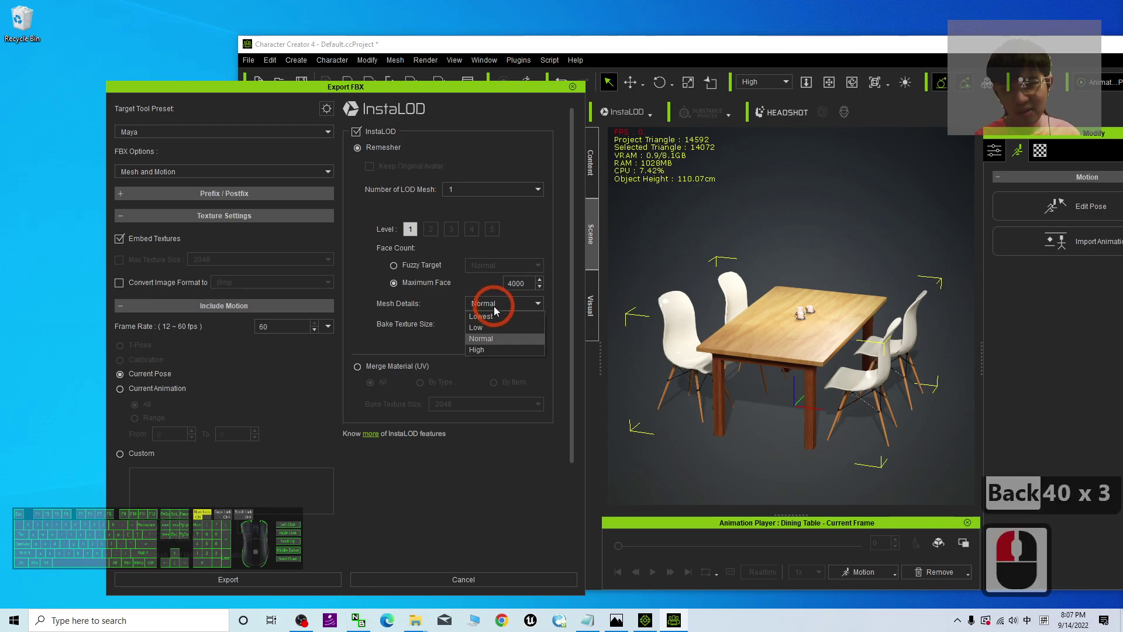
left_click(483, 340)
left_click(508, 305)
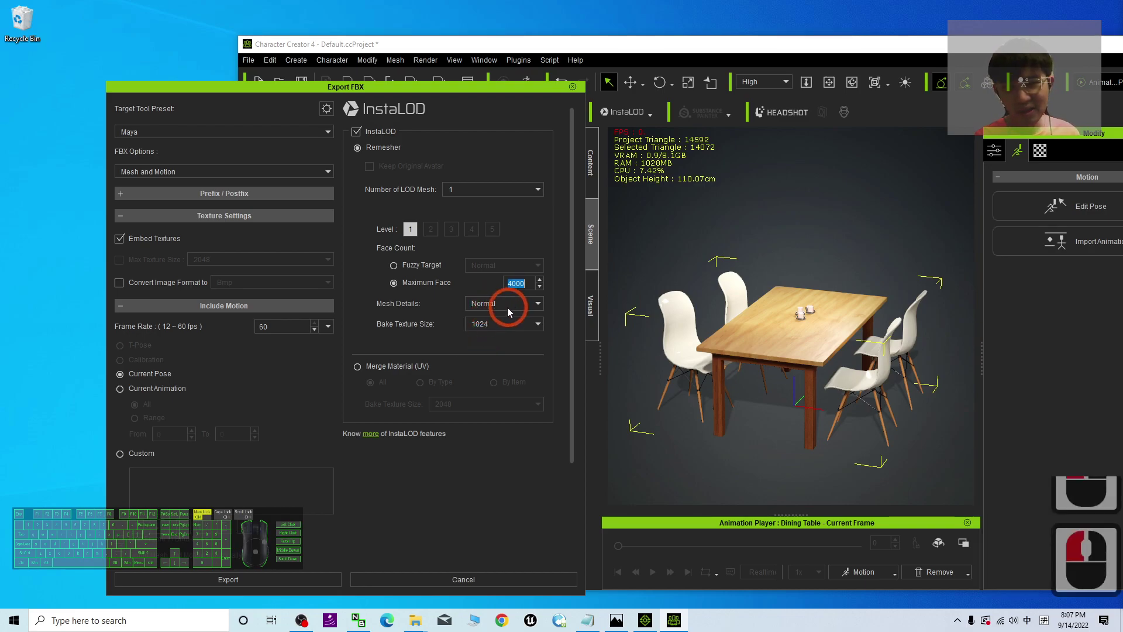
left_click(478, 338)
left_click(482, 340)
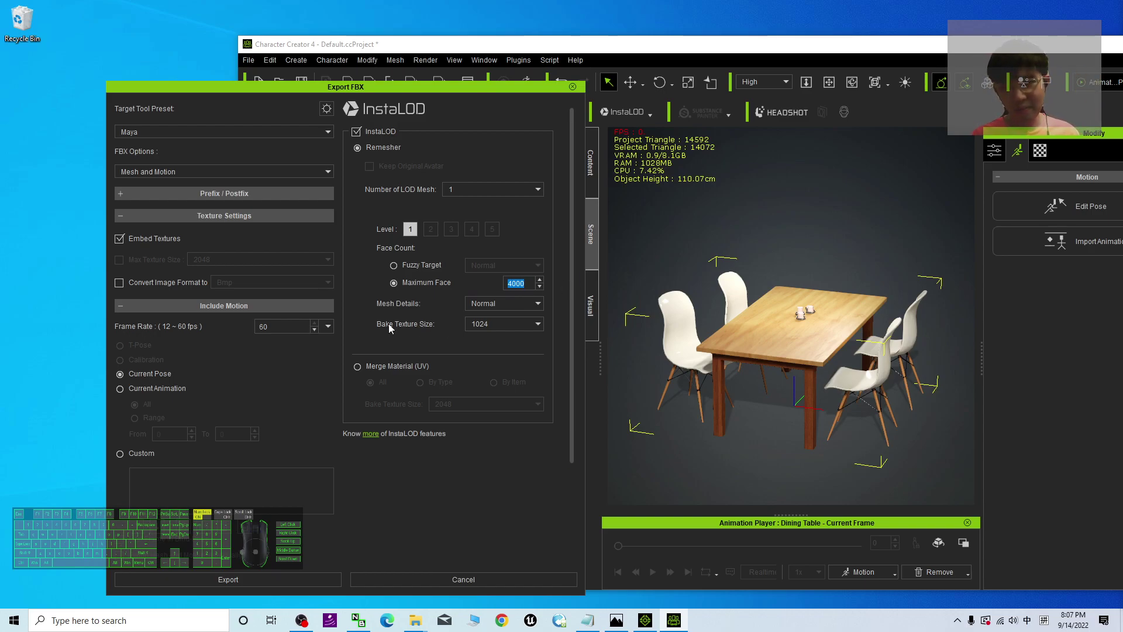
left_click_drag(535, 325, 484, 365)
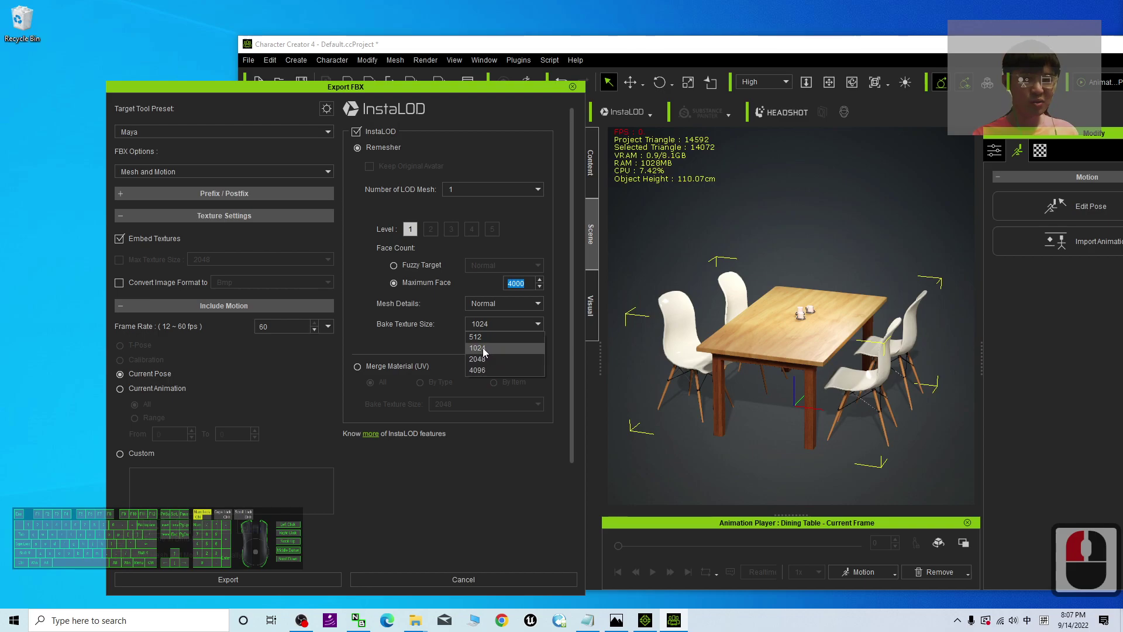
left_click(483, 347)
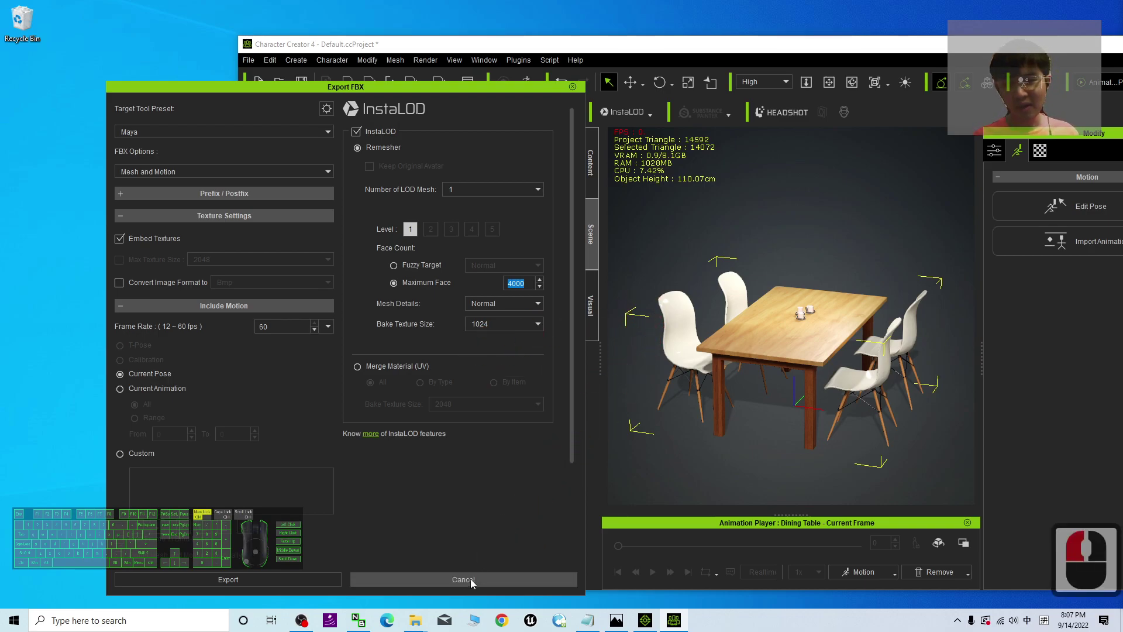
left_click(145, 130)
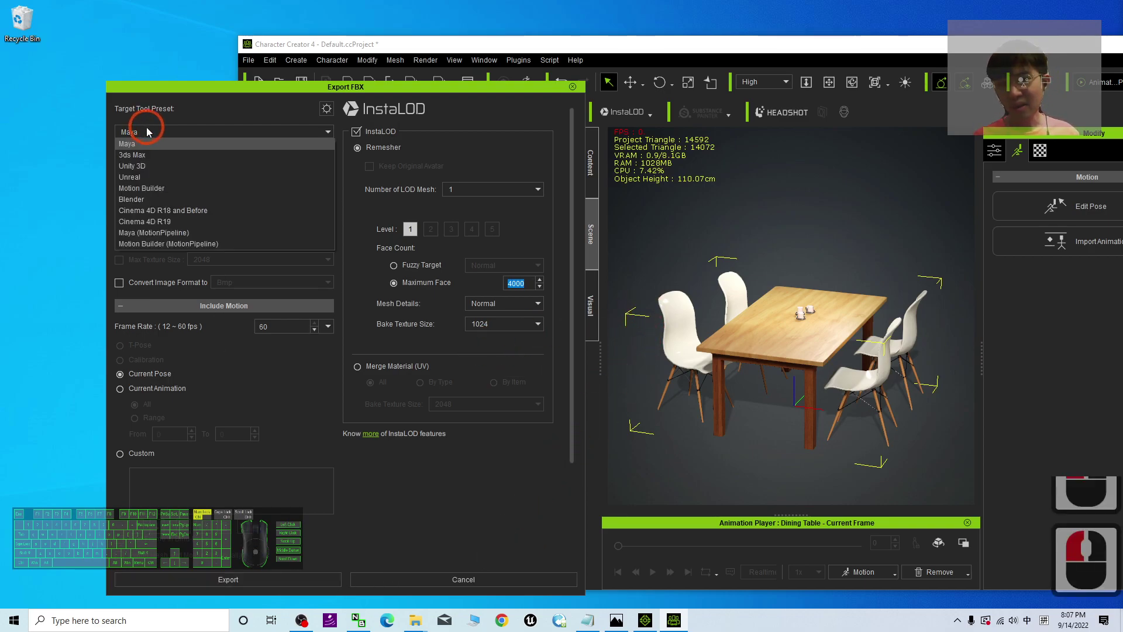
left_click(122, 146)
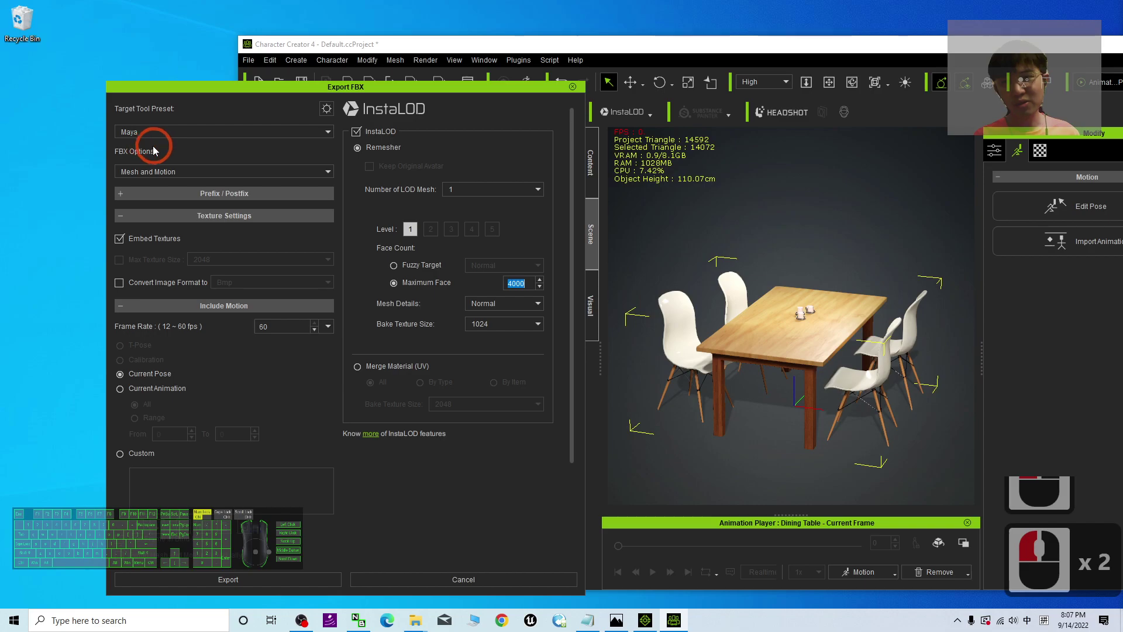
- Start the FBX export, accept the warning, and choose the Desktop as the save location
left_click(176, 576)
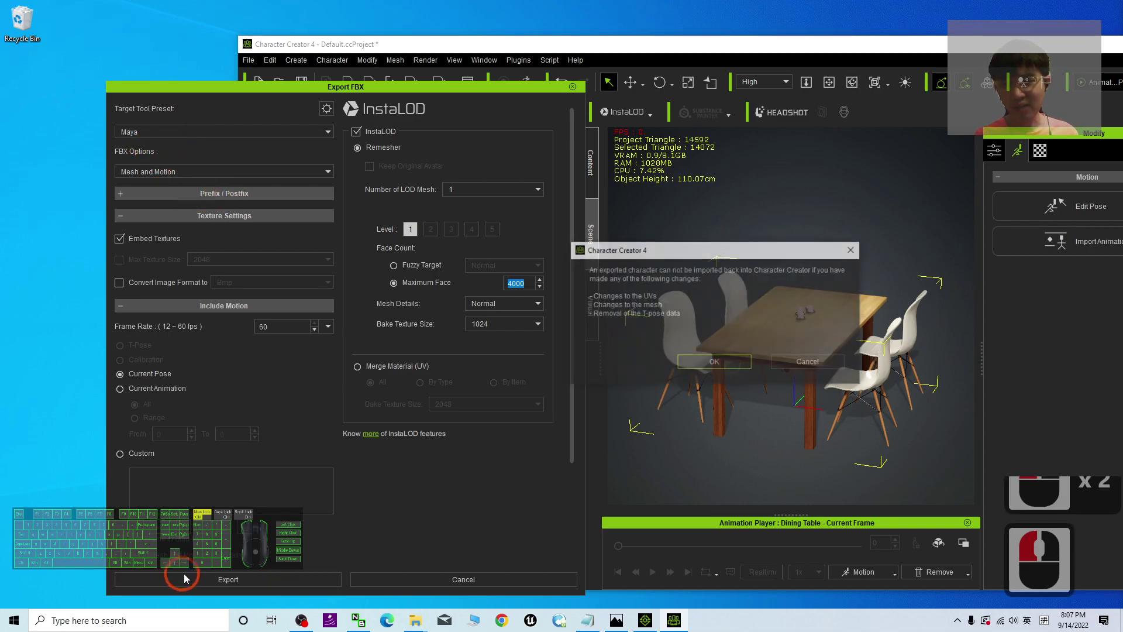
left_click(714, 362)
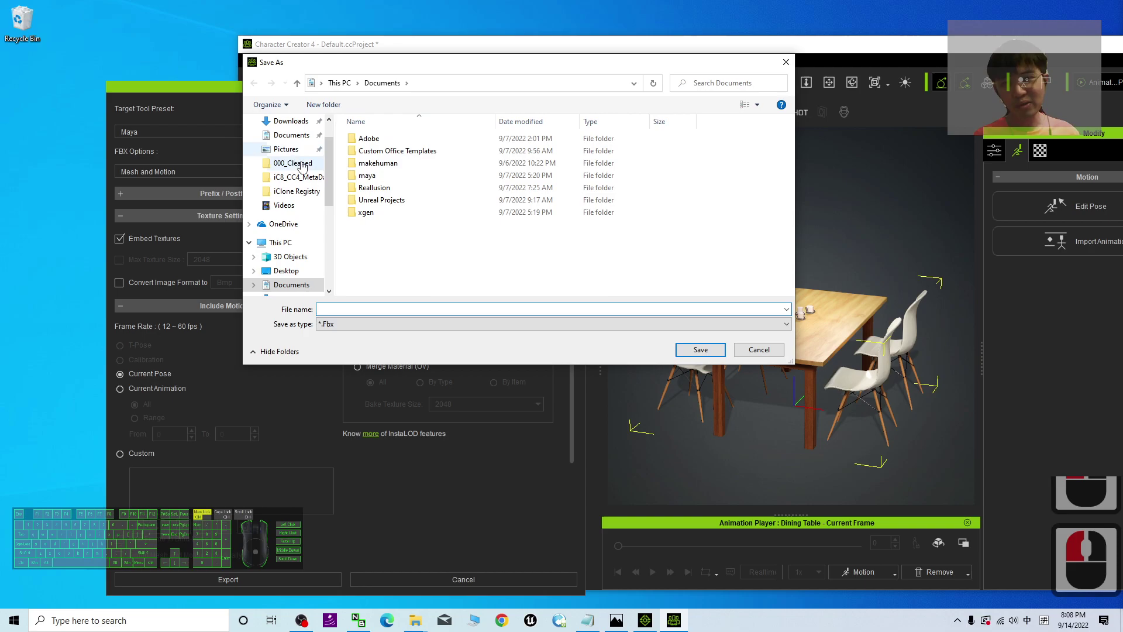
scroll(296, 152, "up", 3)
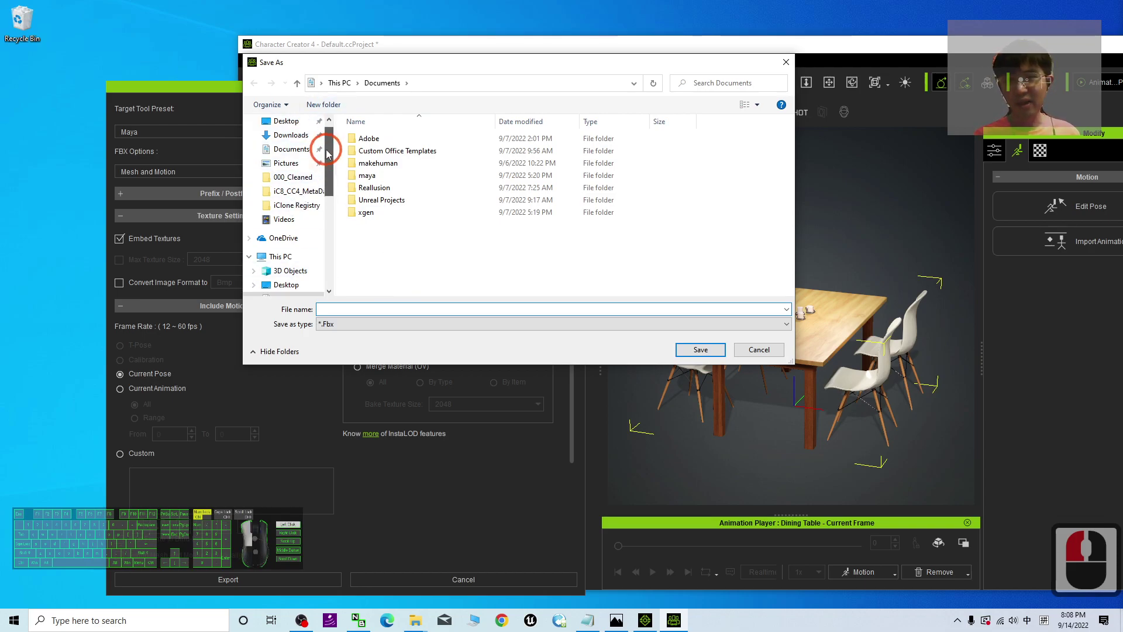
double_click(286, 144)
left_click(350, 315)
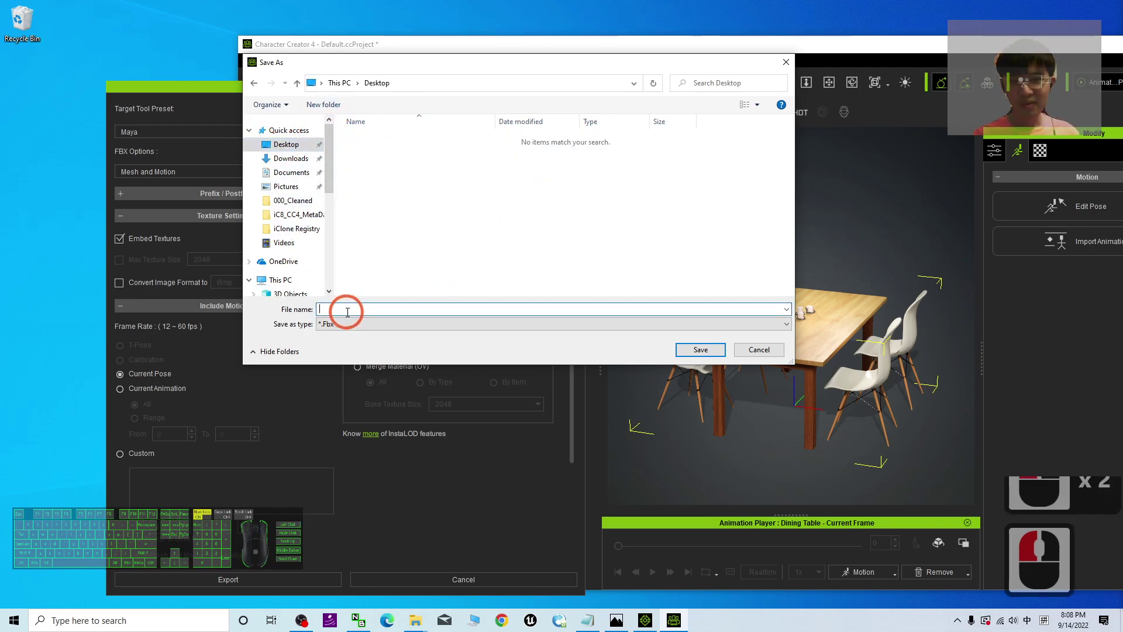
left_click_drag(440, 73, 534, 123)
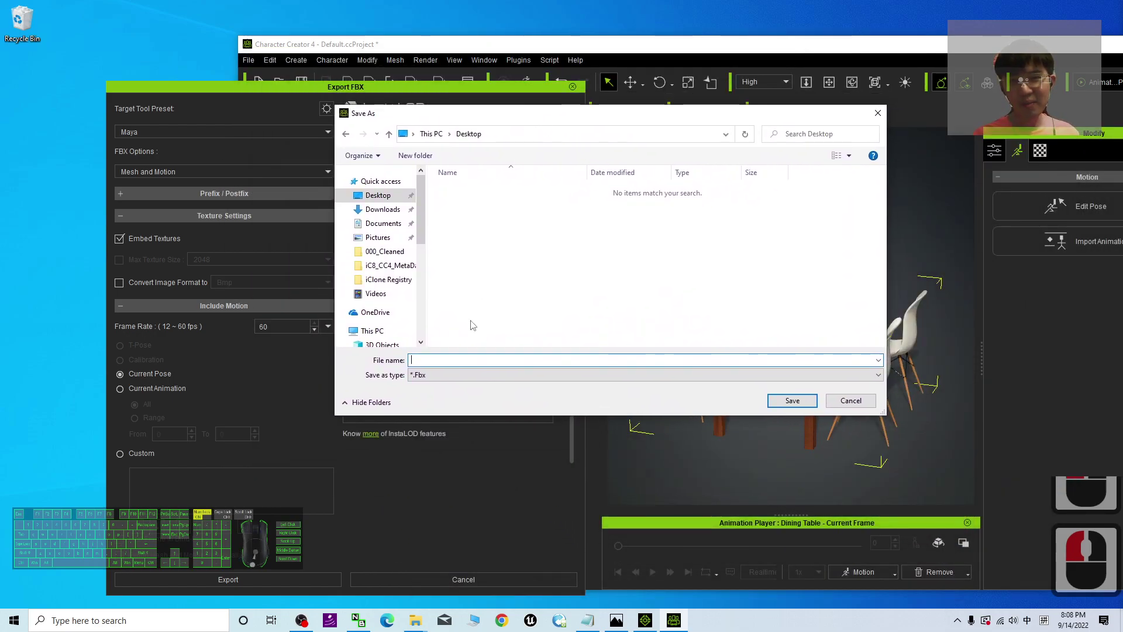
- Name the file 'dining table and chairs' and save the export
double_click(438, 364)
type("d")
key("BackSpace")
key("shift")
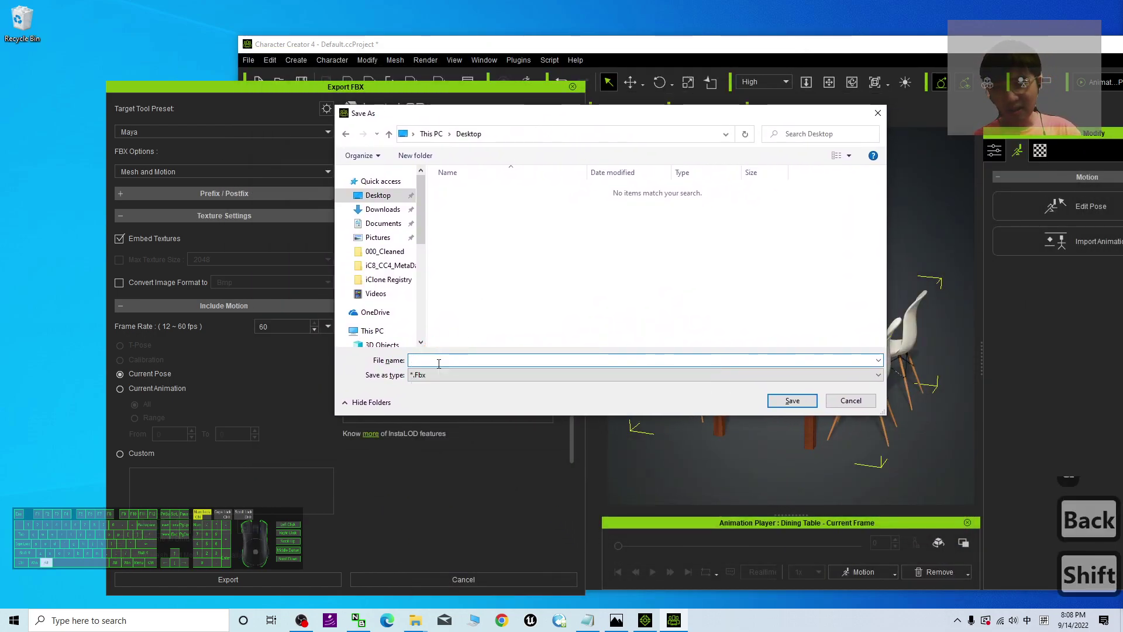
type("dining table and chairs")
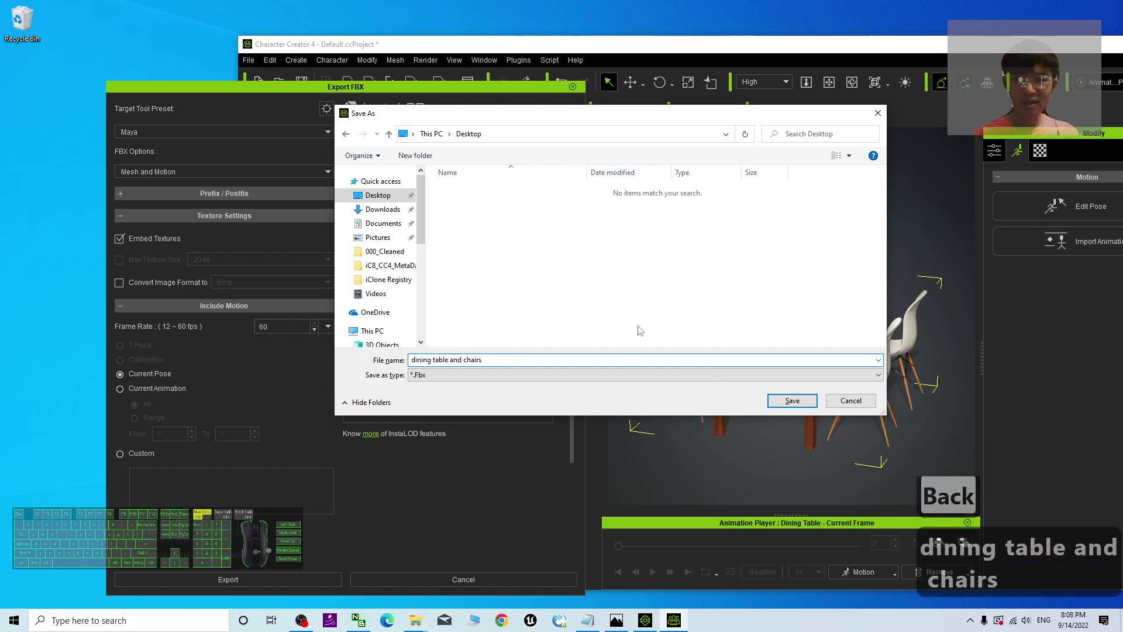
left_click(792, 401)
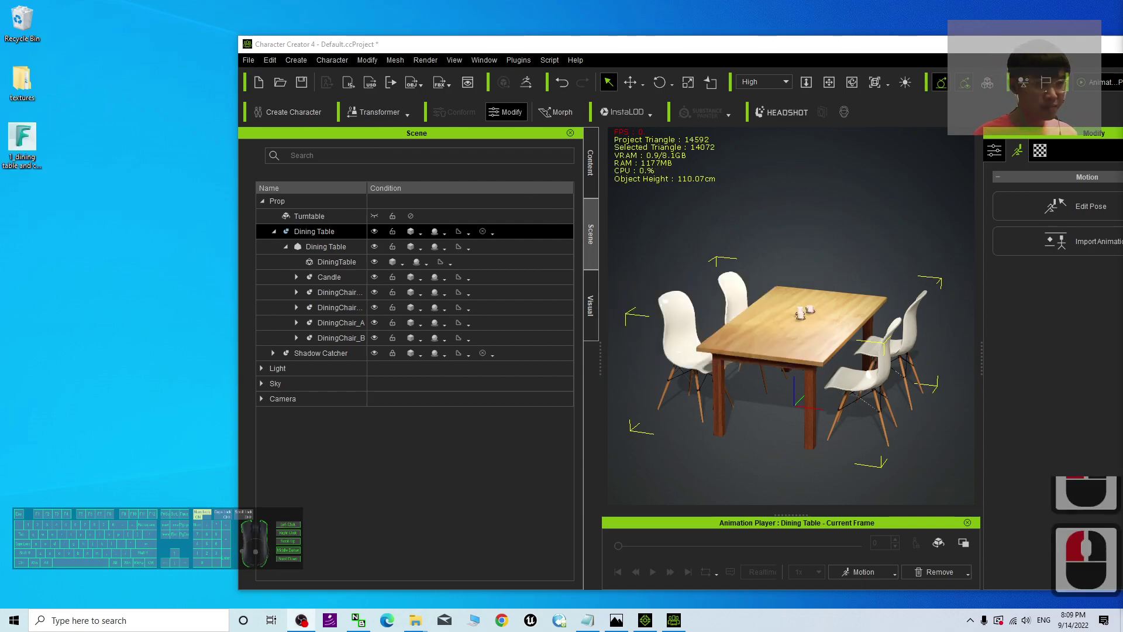
left_click_drag(24, 154, 685, 307)
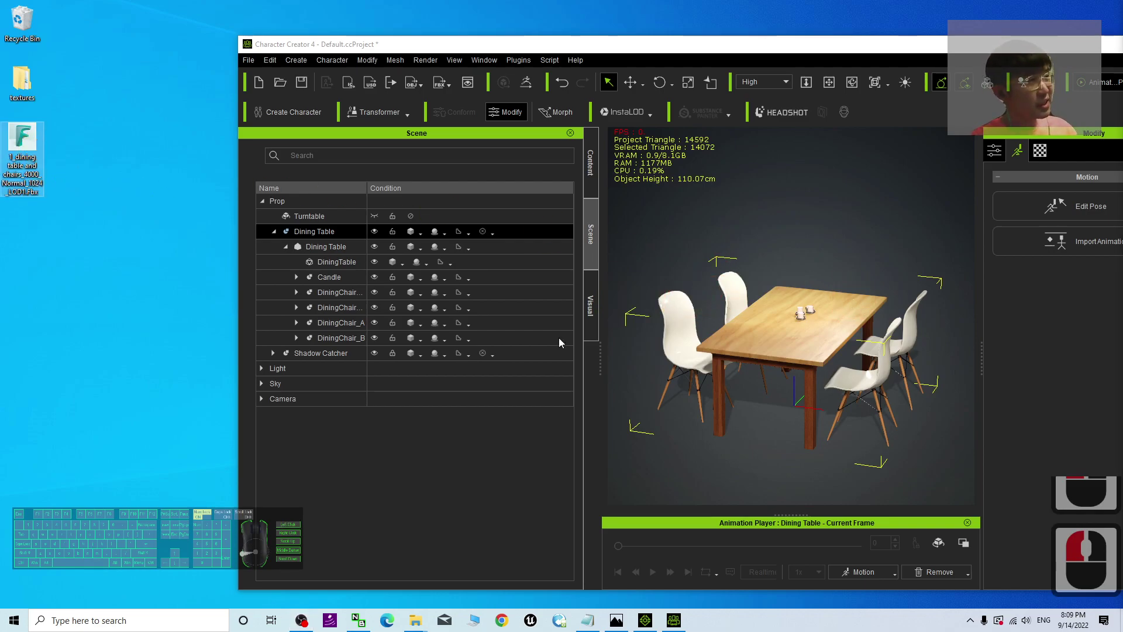
left_click(13, 169)
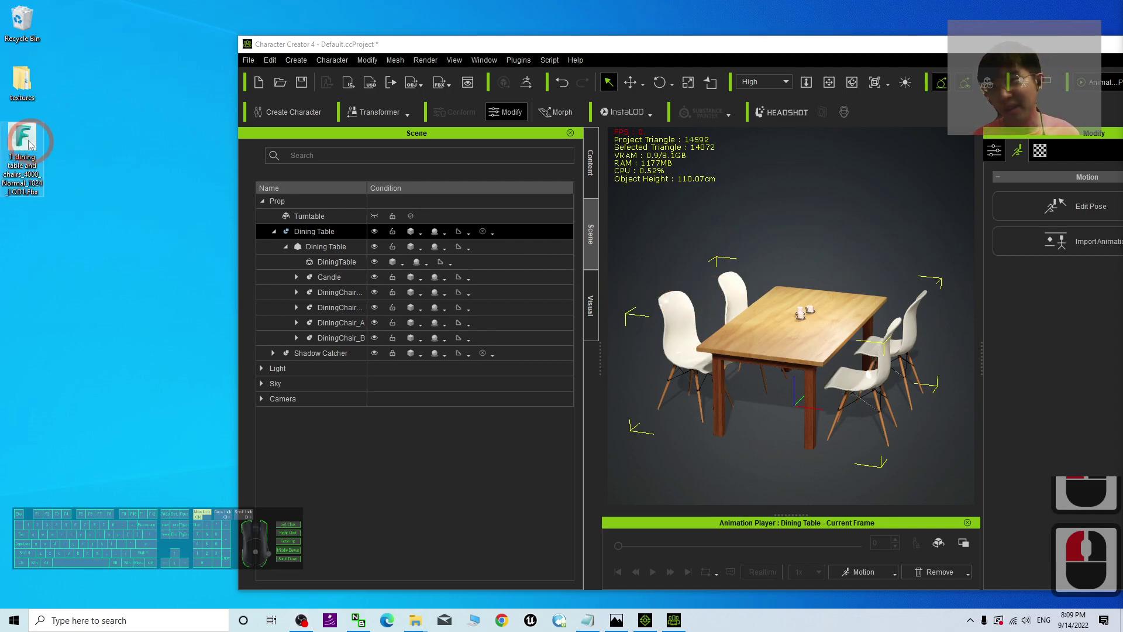
left_click(29, 186)
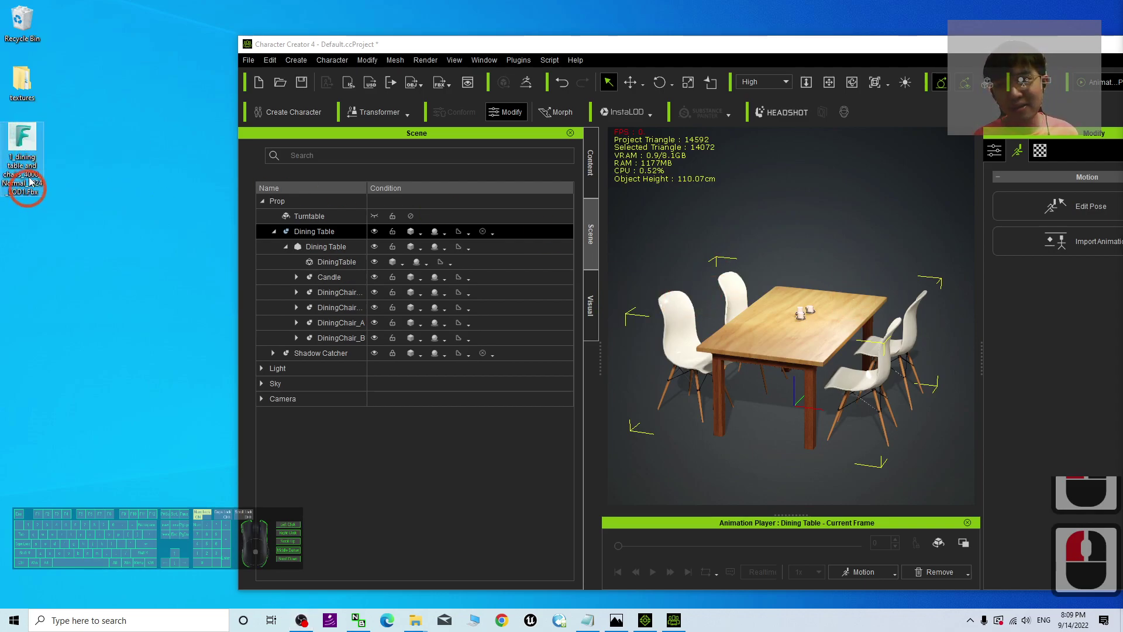
double_click(24, 146)
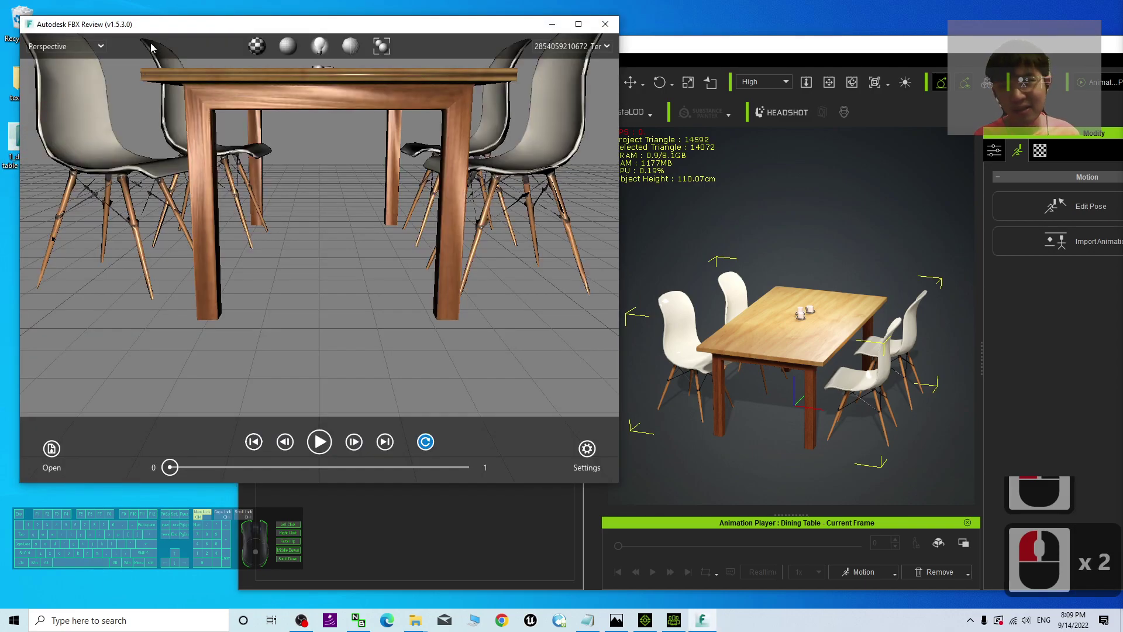
left_click_drag(155, 30, 218, 102)
scroll(381, 280, "down", 4)
left_click_drag(351, 275, 32, 179)
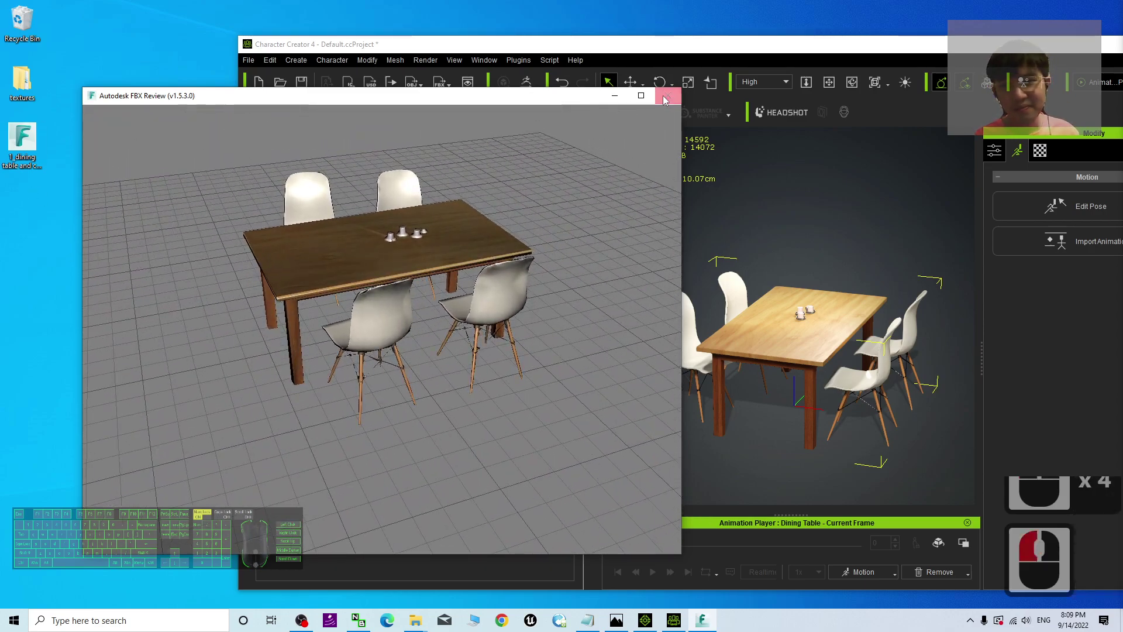
left_click(667, 97)
- Start a new iClone project and drag the exported dining table FBX from the desktop into the scene
left_click(41, 152)
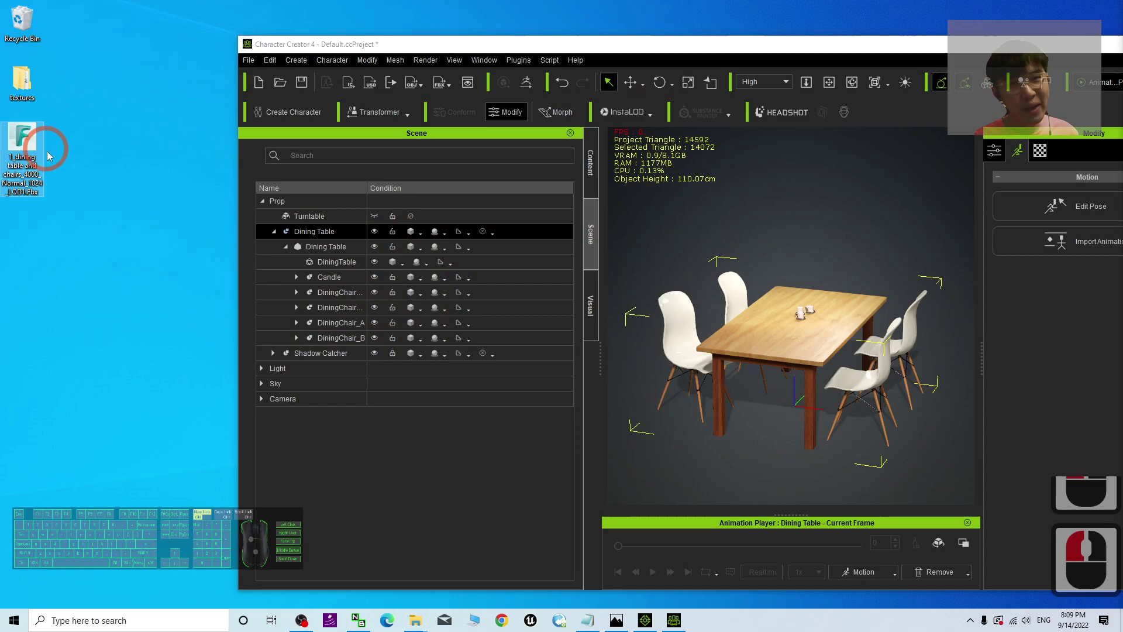
left_click(259, 84)
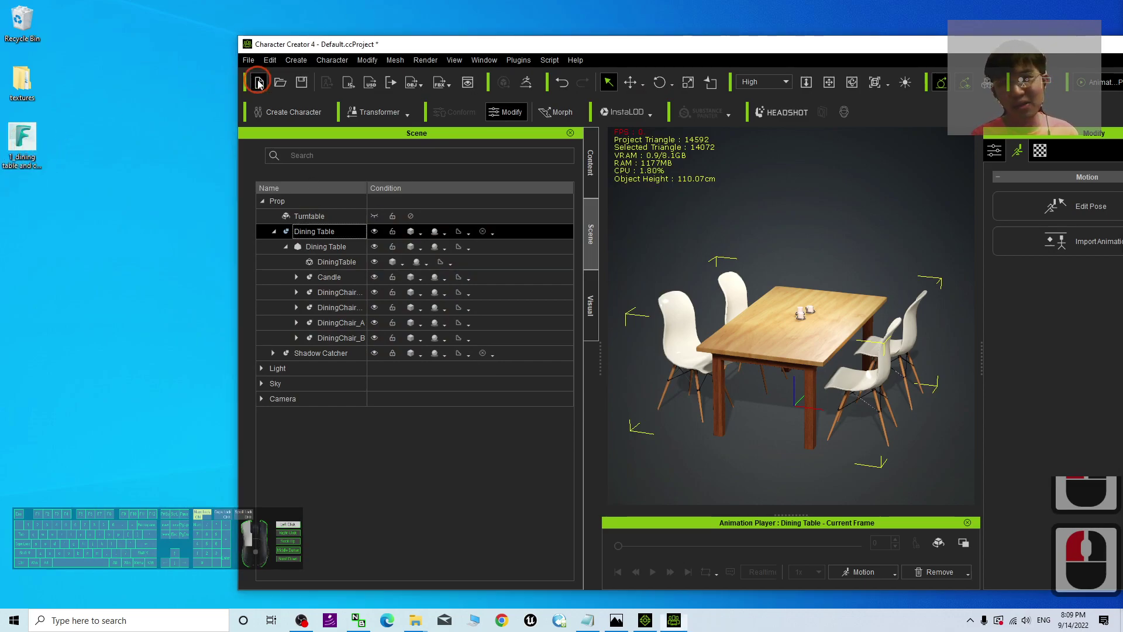
left_click(712, 348)
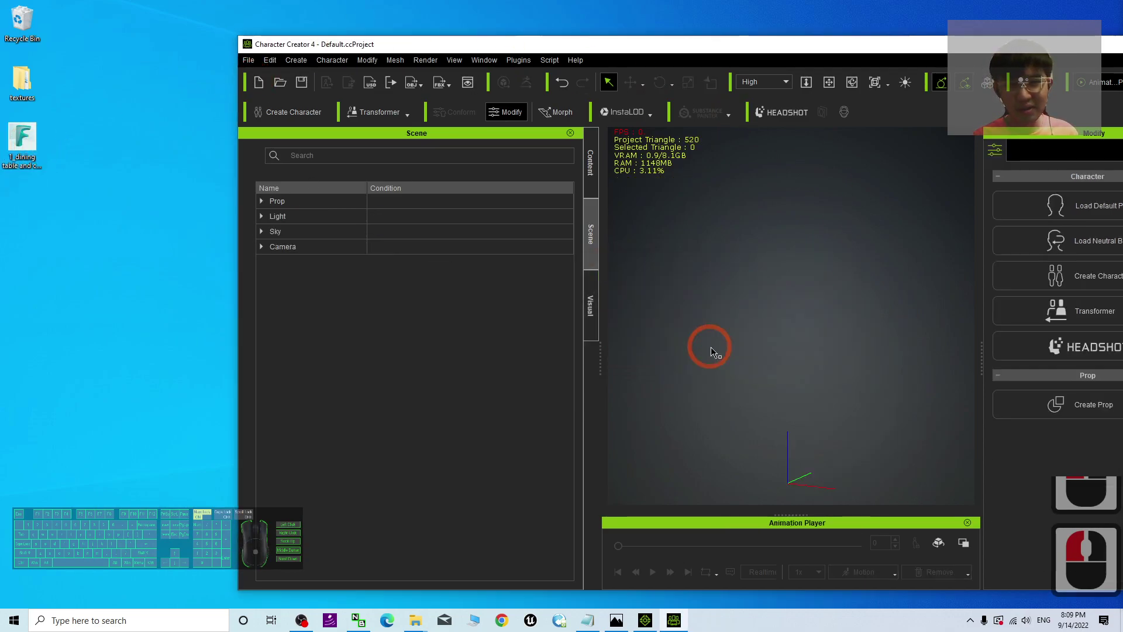
left_click(644, 619)
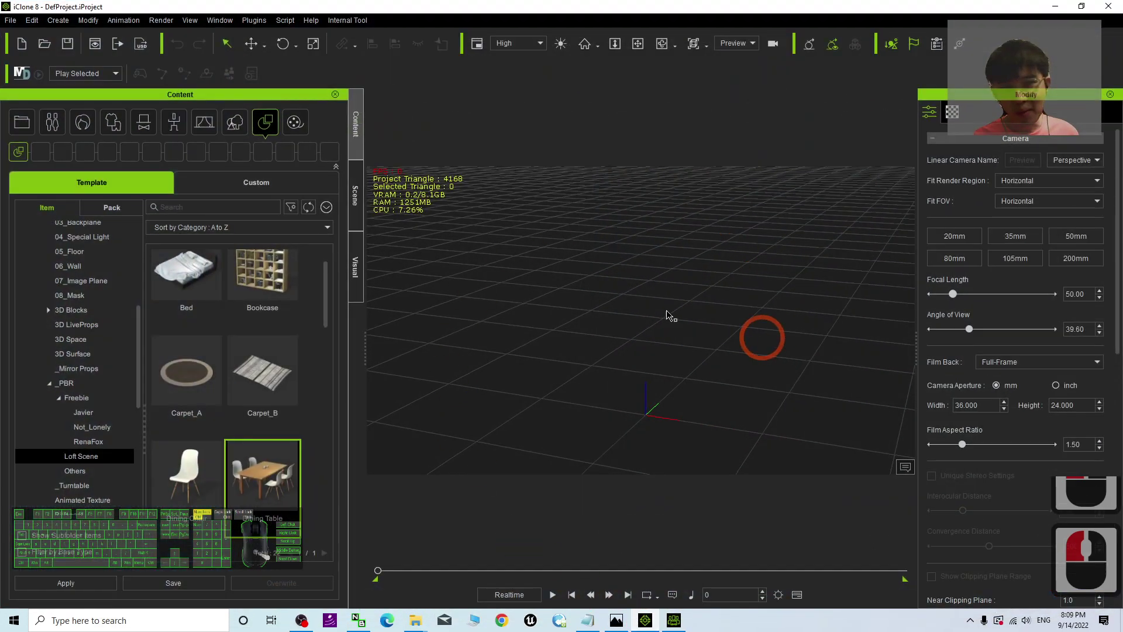
left_click_drag(532, 5, 626, 11)
left_click_drag(39, 154, 726, 403)
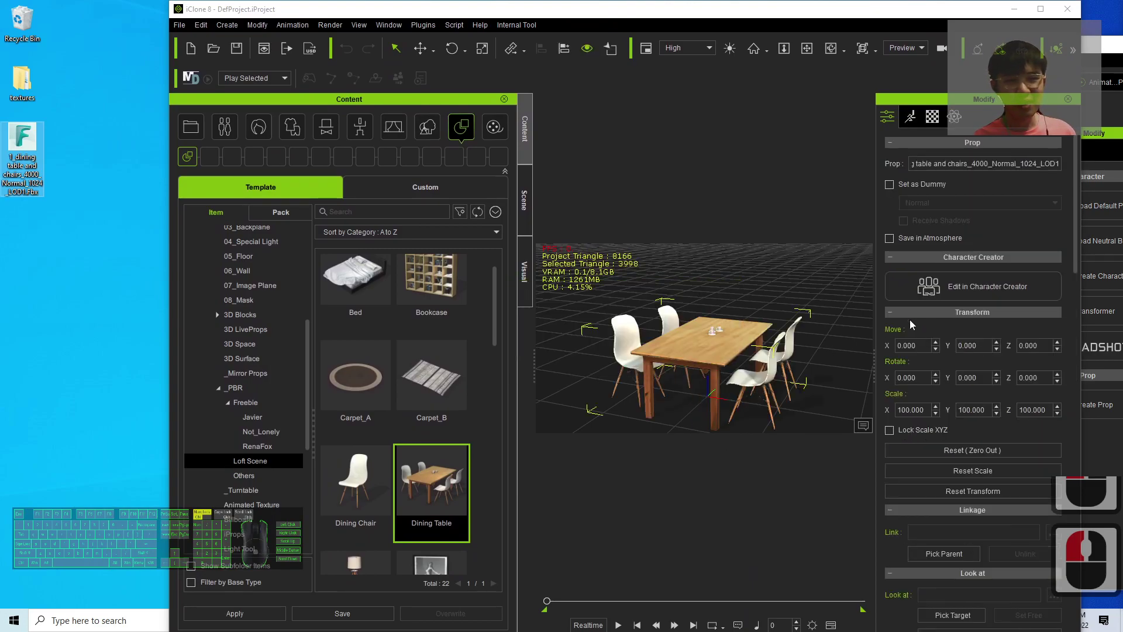
double_click(1030, 9)
scroll(711, 368, "up", 4)
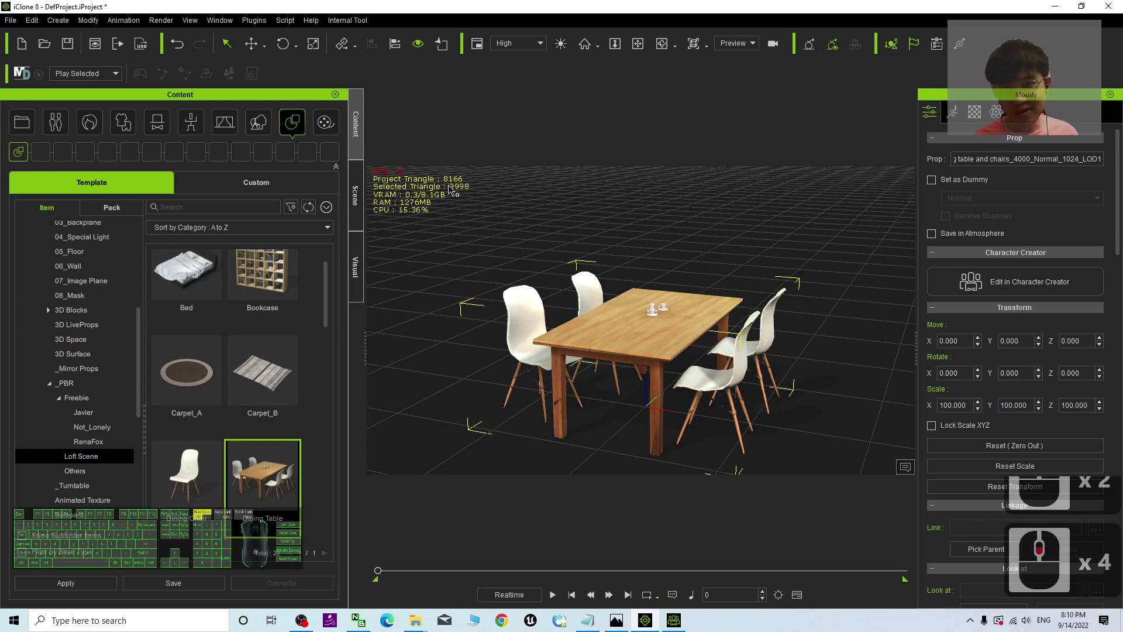
- Select the imported prop and its 1_dining table row in the Scene list
left_click(715, 331)
left_click(595, 318)
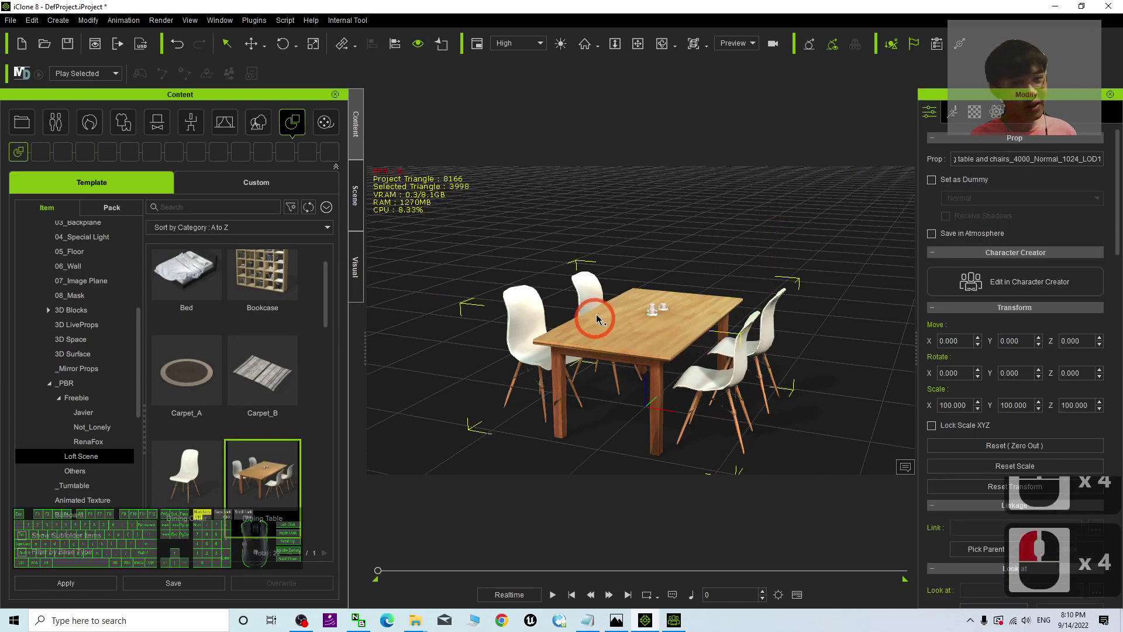
left_click(633, 338)
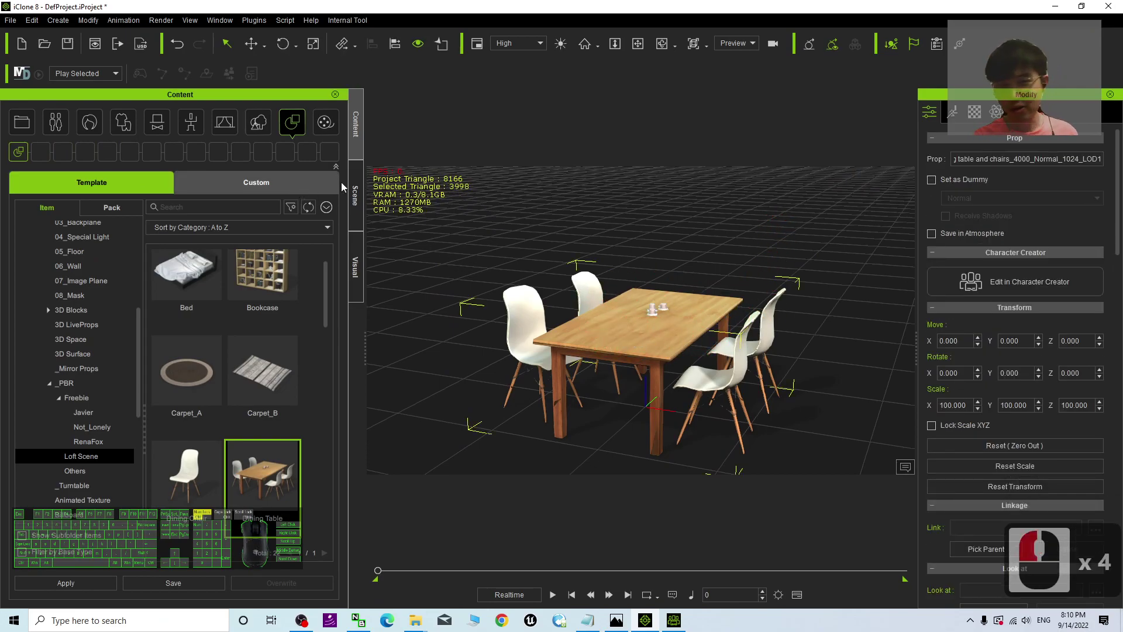
left_click(355, 199)
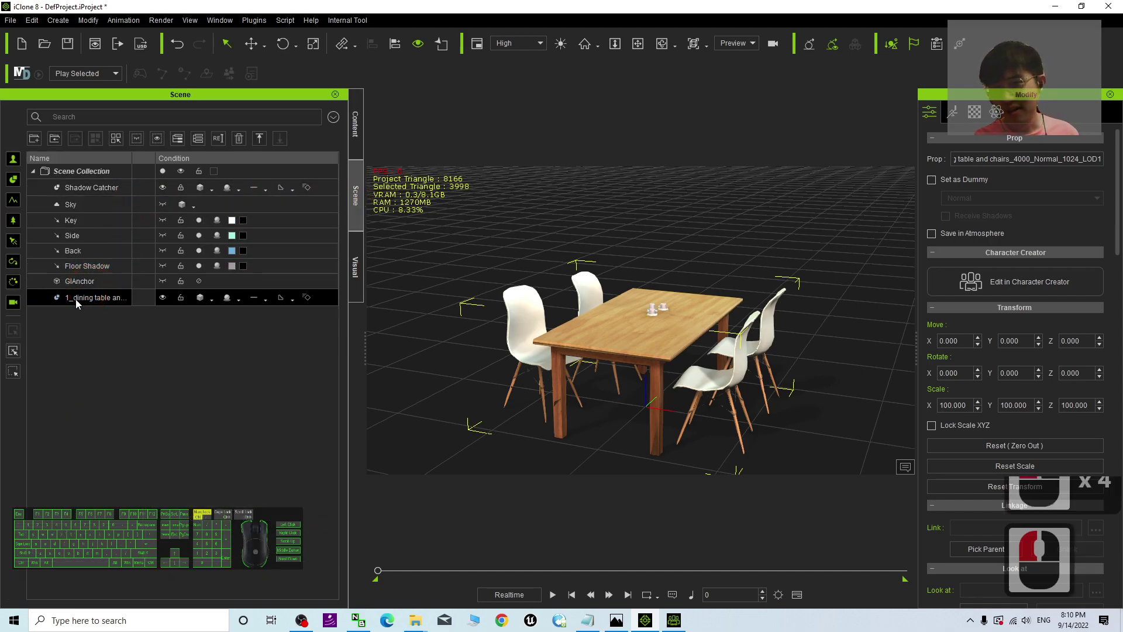
left_click(53, 299)
triple_click(632, 328)
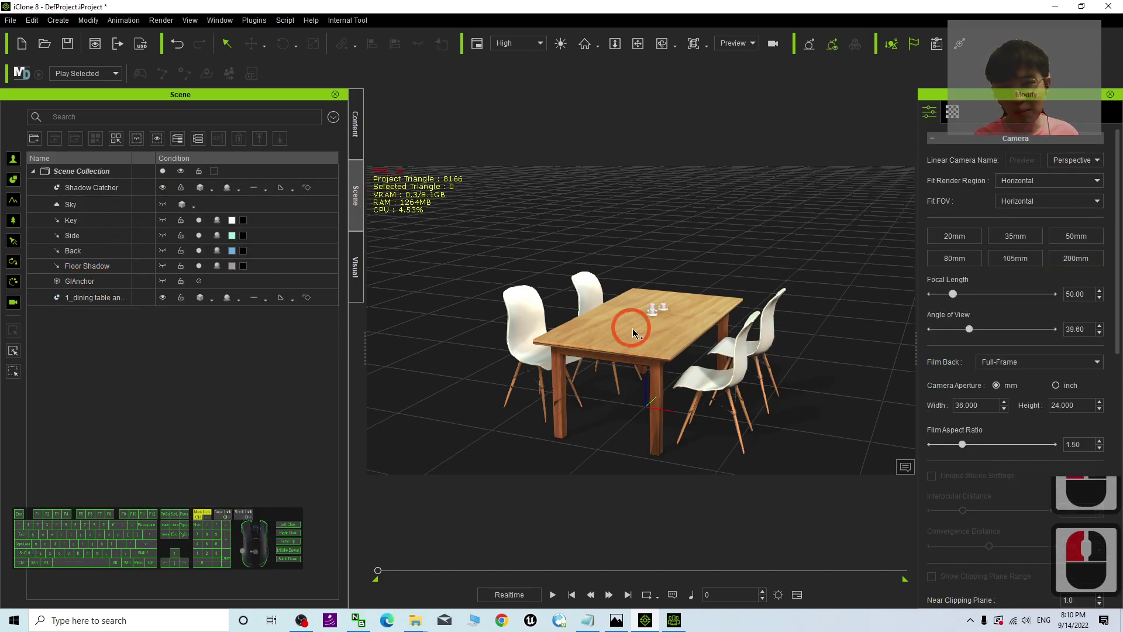
- Show the table's Material settings, preview the baked Base Color texture, and widen the properties panel
left_click(975, 113)
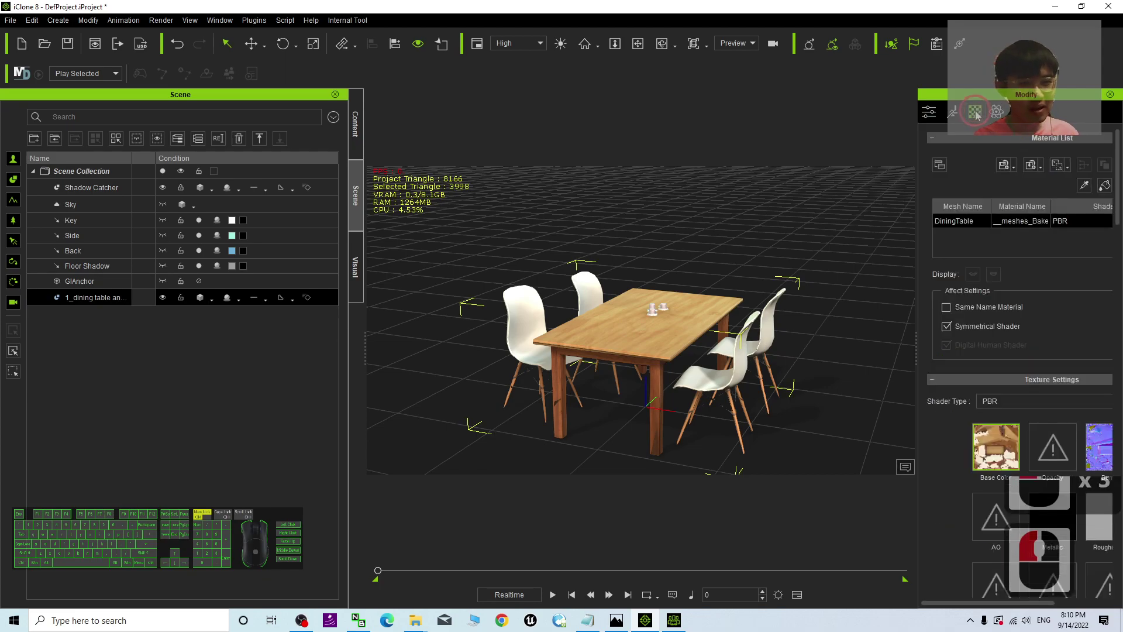
mouse_move(998, 441)
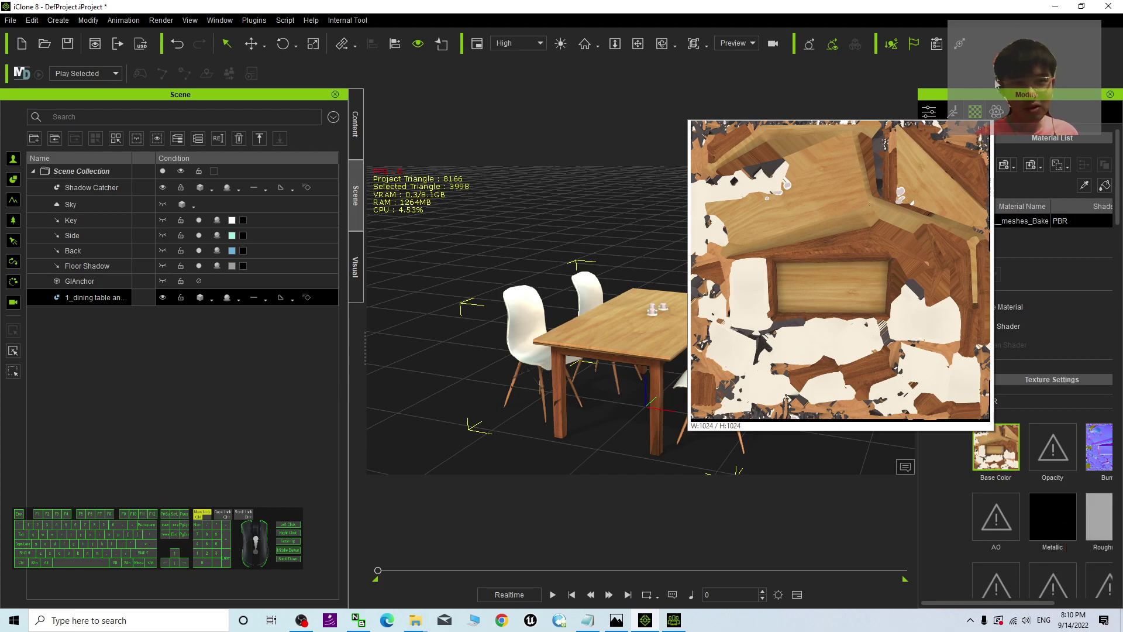
left_click_drag(917, 349, 855, 349)
middle_click_drag(665, 321, 595, 332)
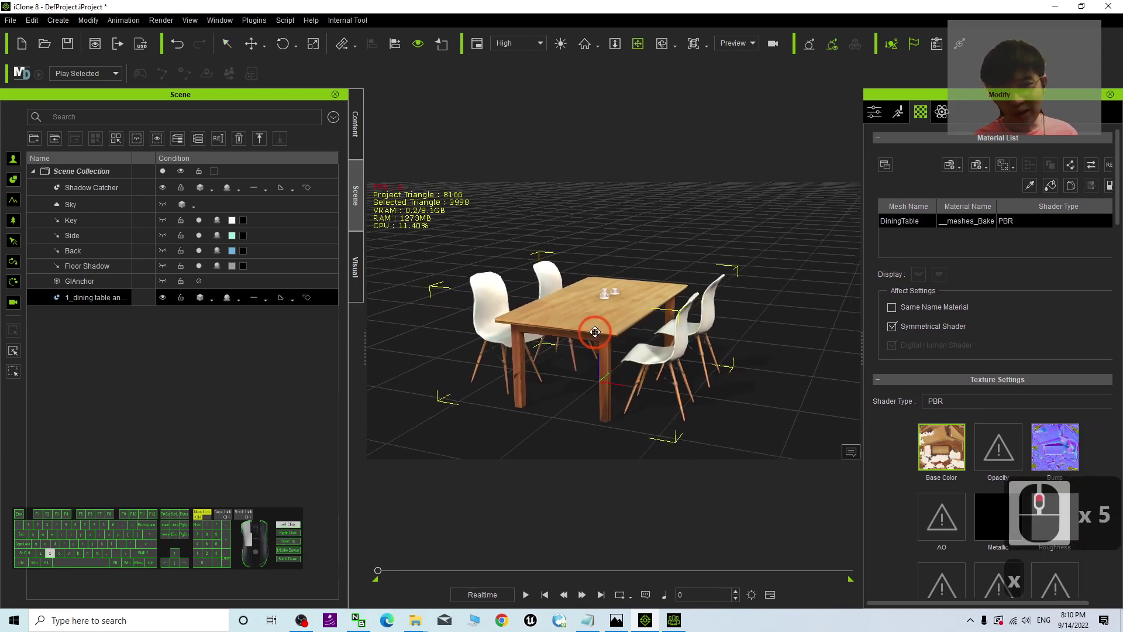
- Orbit the viewport around the dining table to inspect the model
right_click_drag(595, 331, 513, 265)
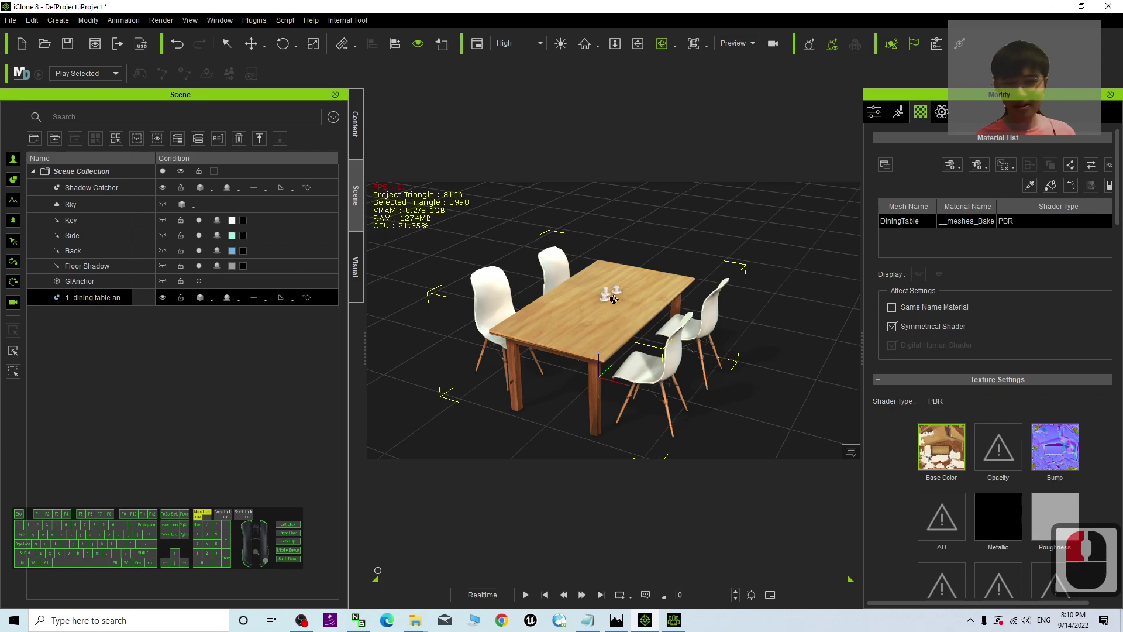
right_click_drag(613, 299, 550, 294)
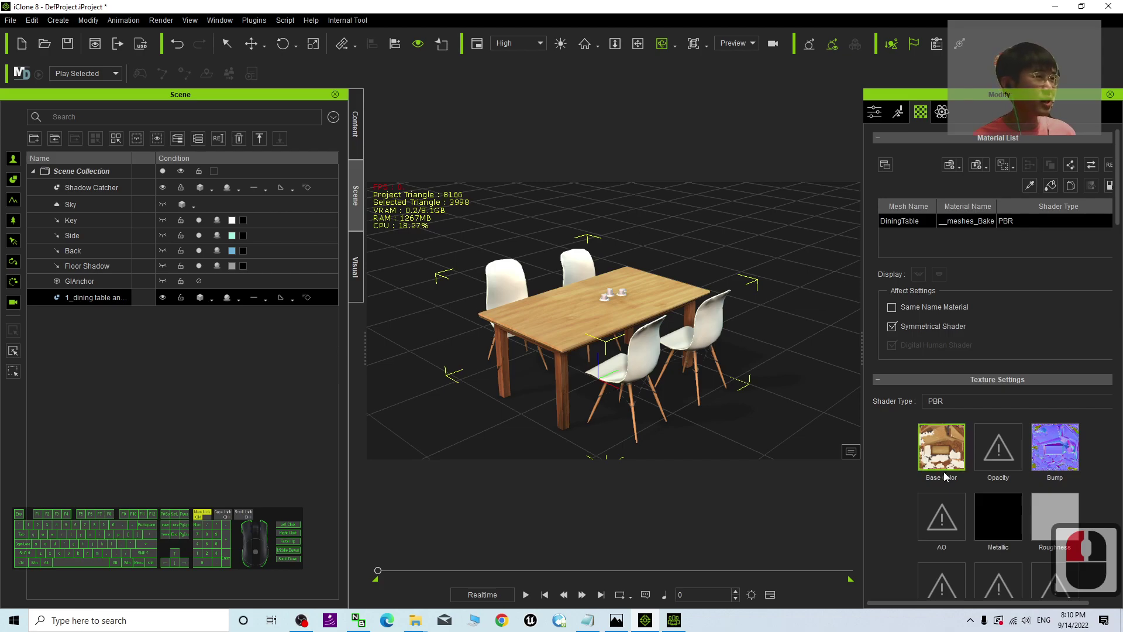
right_click_drag(610, 348, 607, 291)
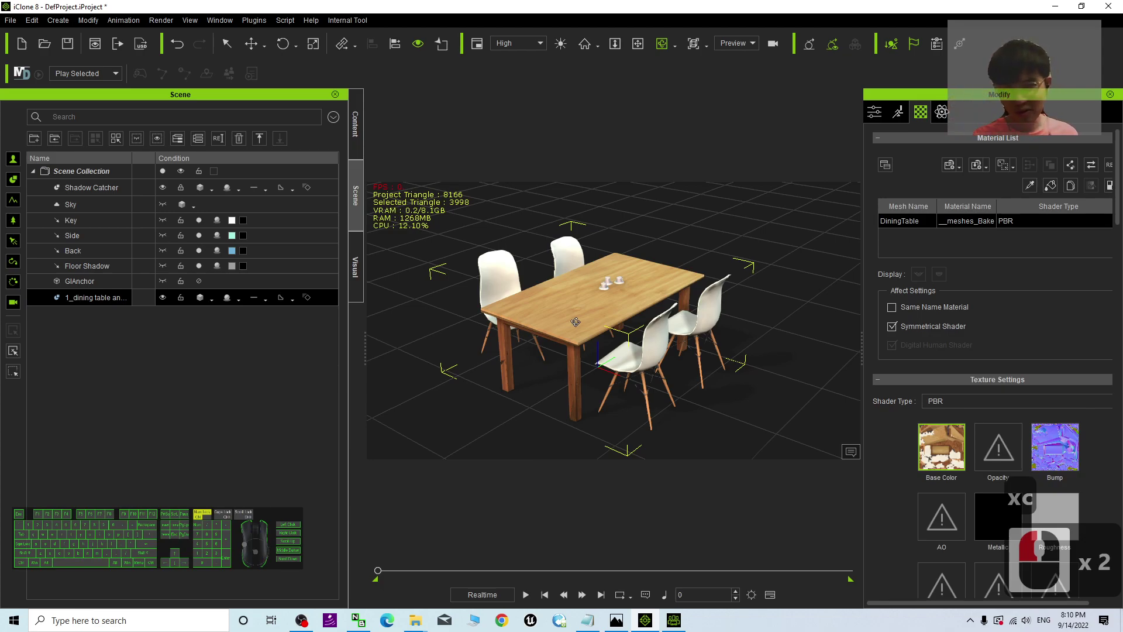
right_click_drag(576, 322, 584, 336)
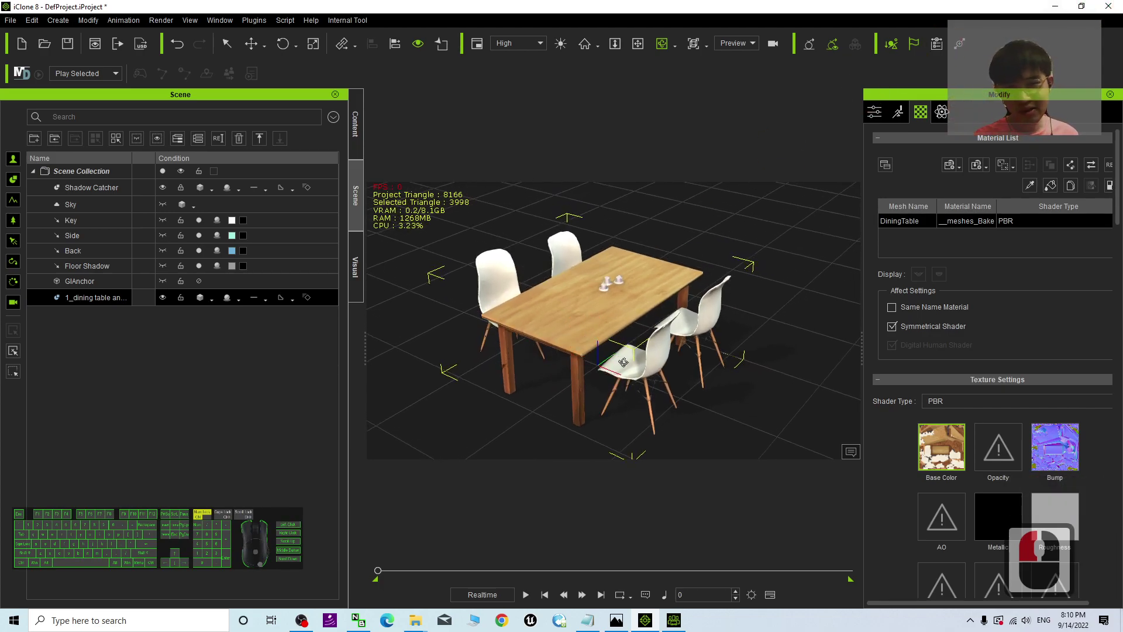
- Restore and re-maximize the iClone window, then switch the Content library to its Custom section
scroll(638, 273, "up", 6)
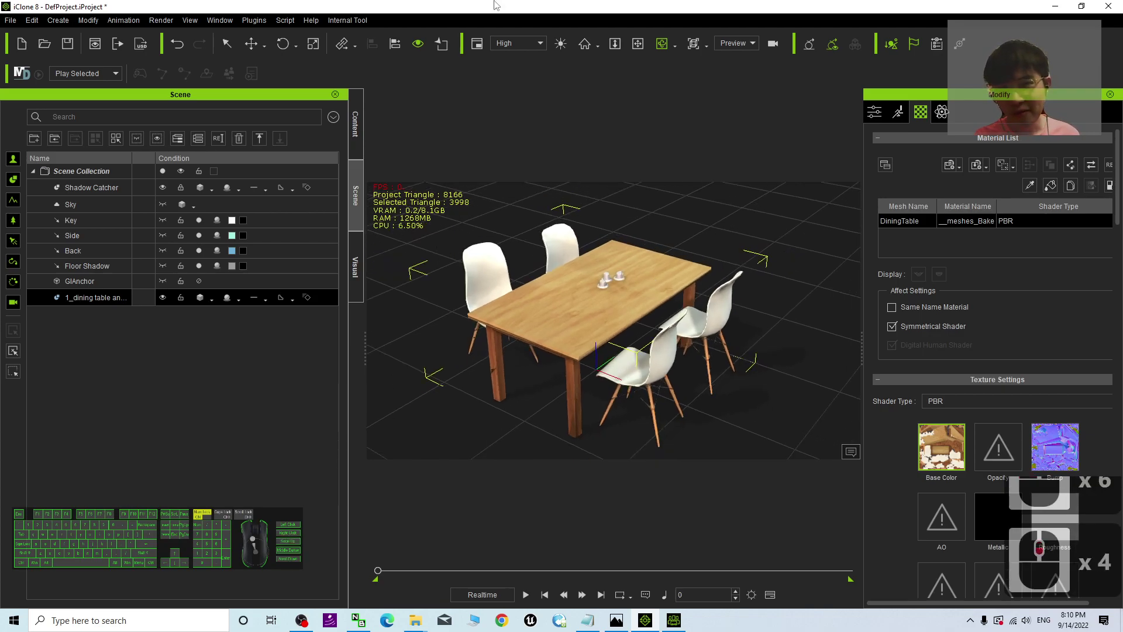
left_click_drag(495, 6, 614, 7)
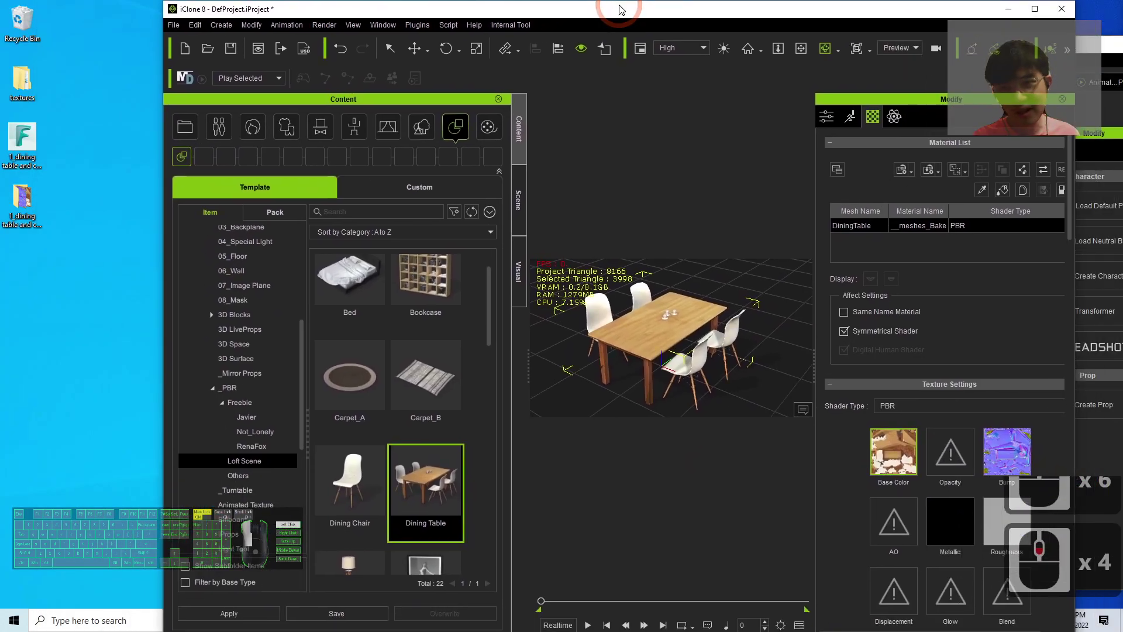
left_click_drag(25, 146, 673, 286)
mouse_move(685, 5)
left_mouse_down()
mouse_move(667, 45)
mouse_move(667, 1)
left_mouse_up()
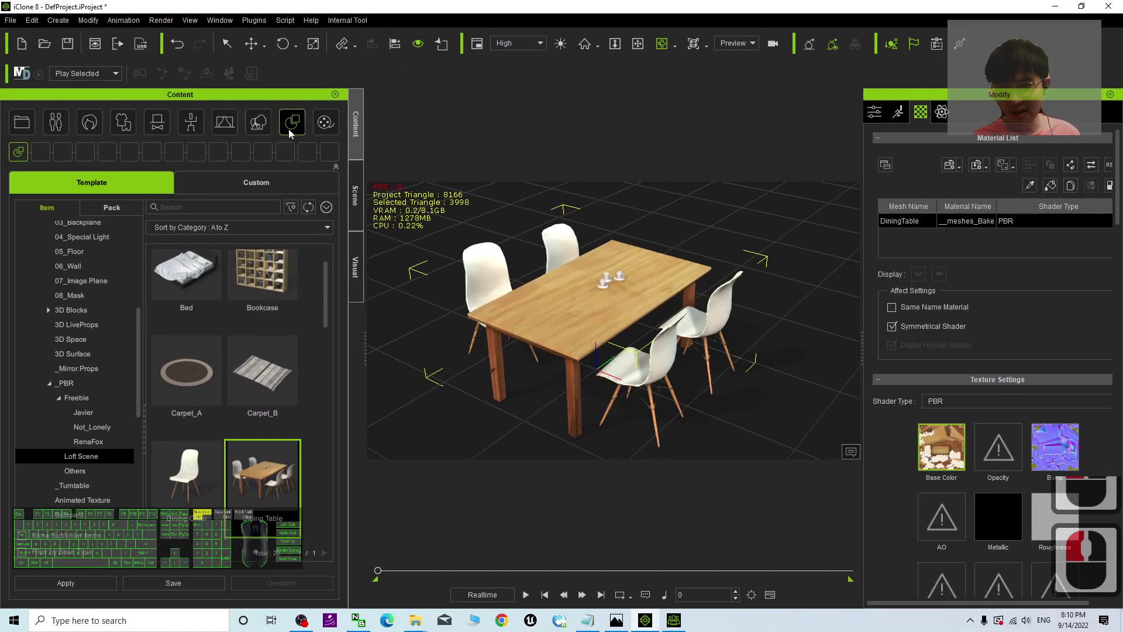
left_click(269, 183)
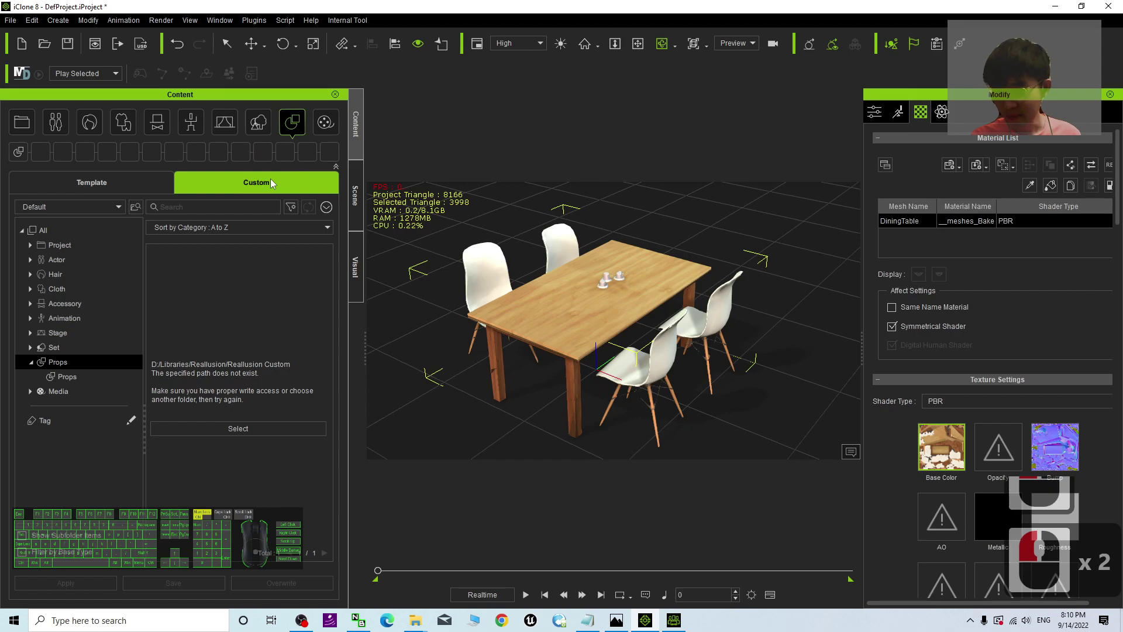
- Import the dining table FBX from the desktop into Character Creator 4 as a Prop, full screen
left_click(1056, 7)
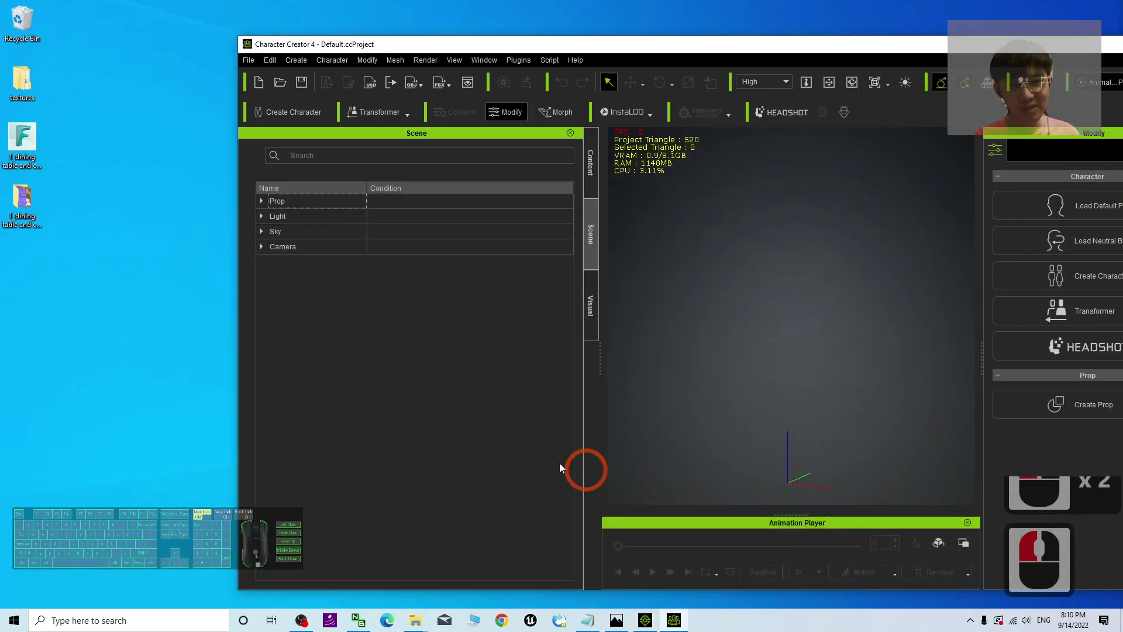
left_click_drag(23, 144, 789, 483)
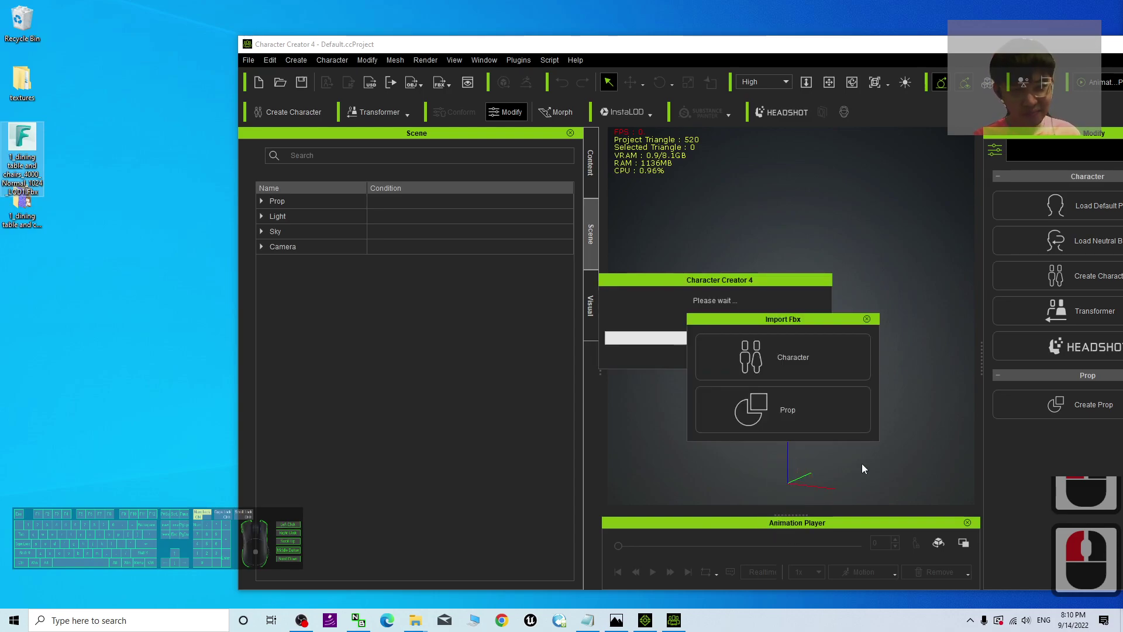
left_click(778, 407)
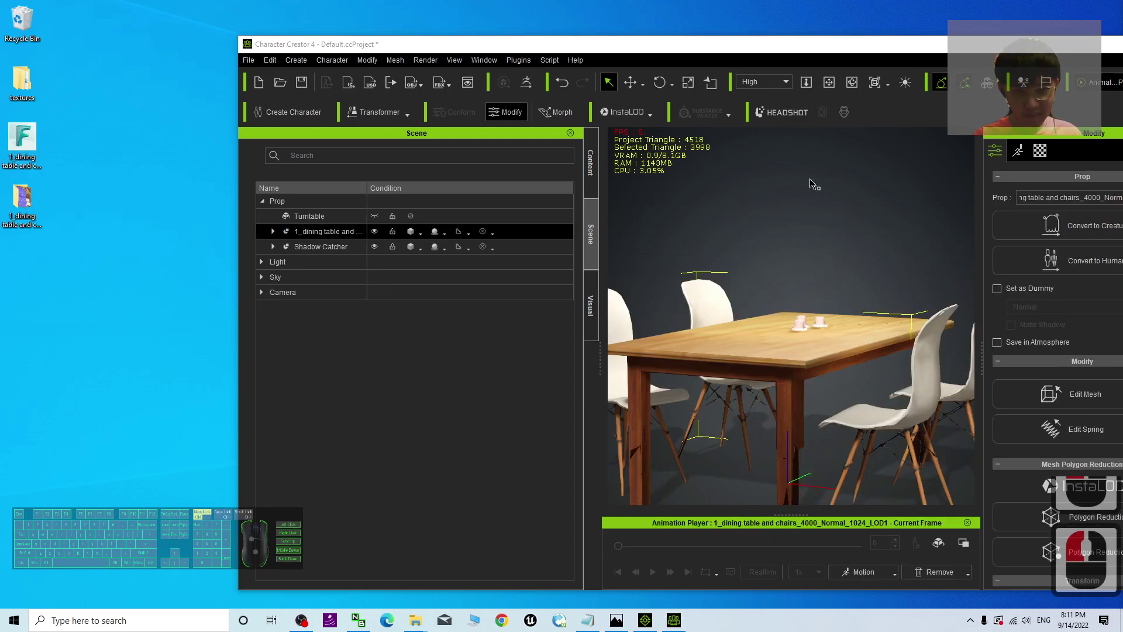
left_click_drag(876, 52, 797, 8)
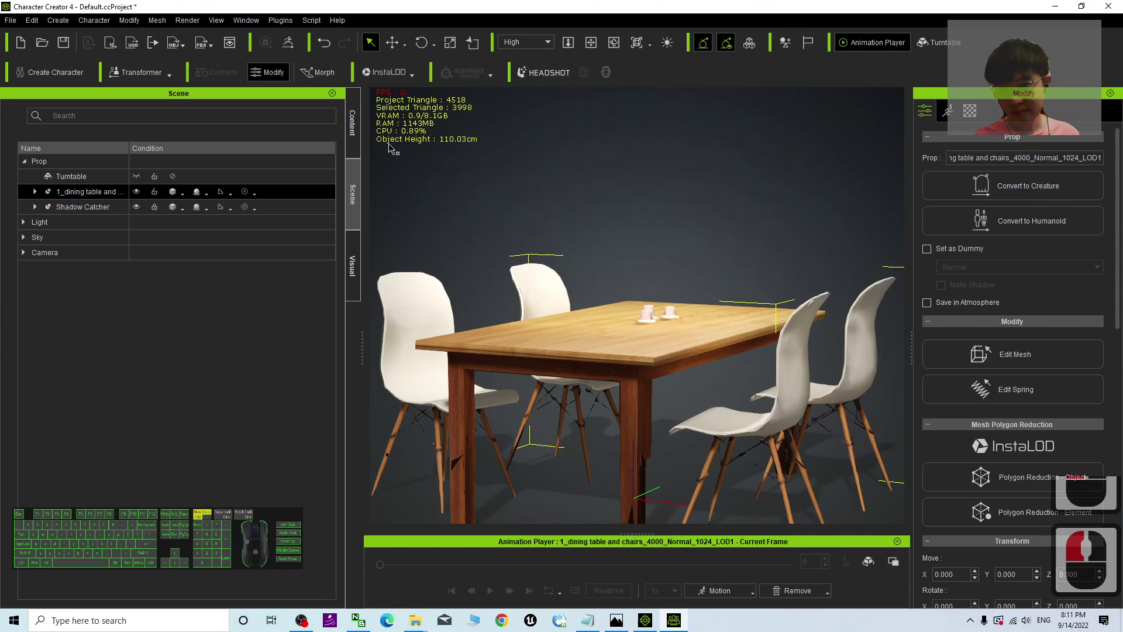
- Open Content > Custom > Props and start saving the prop to the library
left_click(353, 119)
left_click(268, 181)
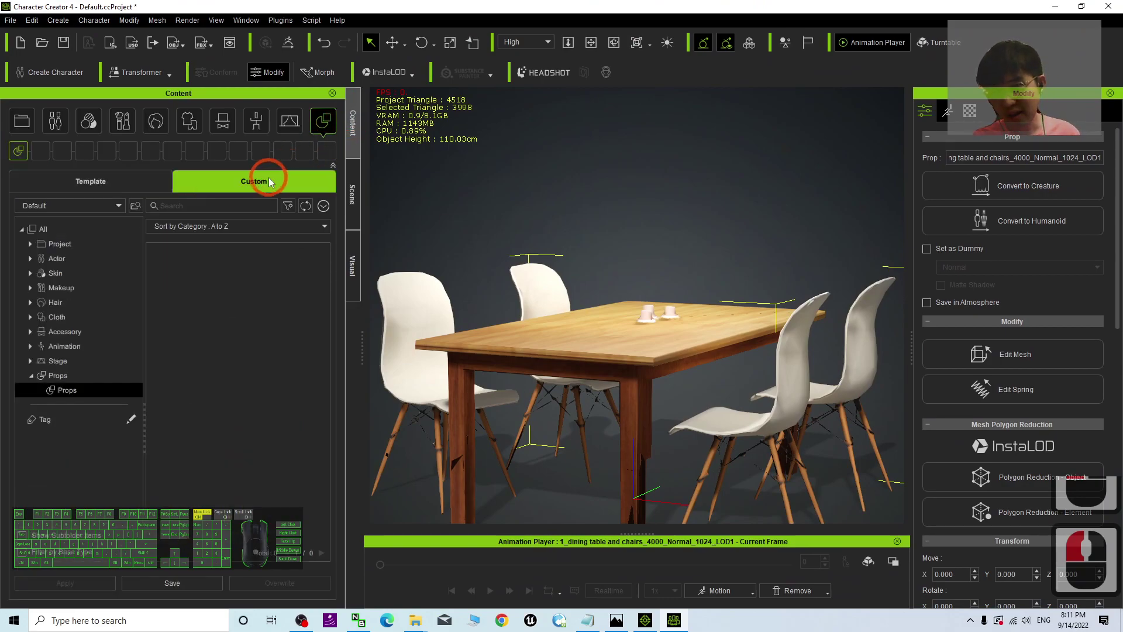
left_click(268, 182)
left_click(268, 182)
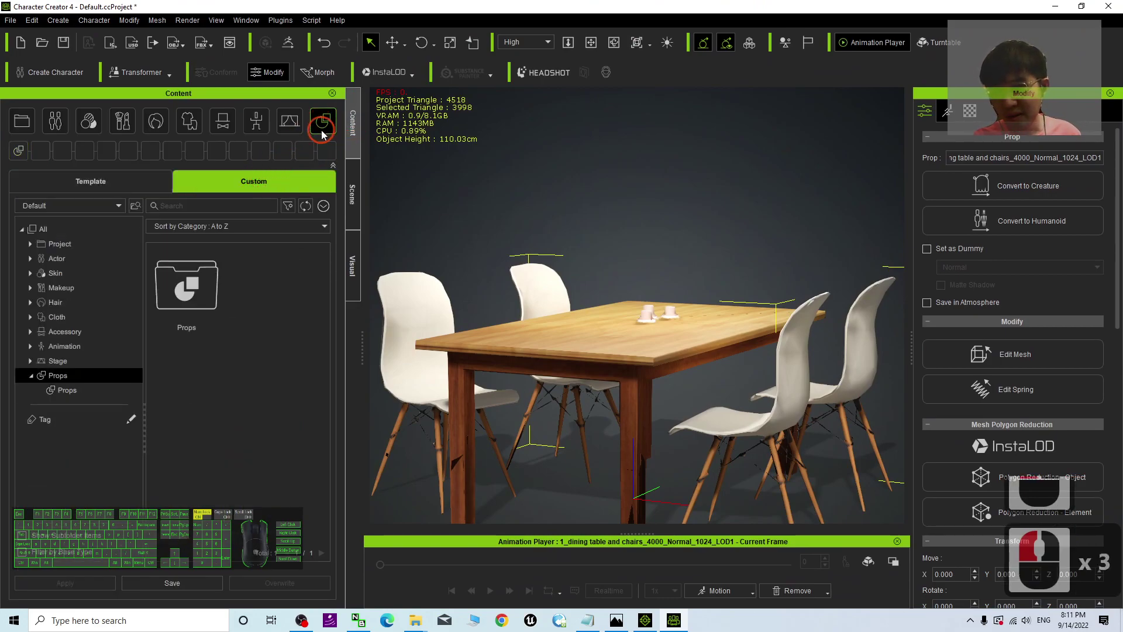
left_click(267, 182)
left_click(268, 182)
left_click(267, 182)
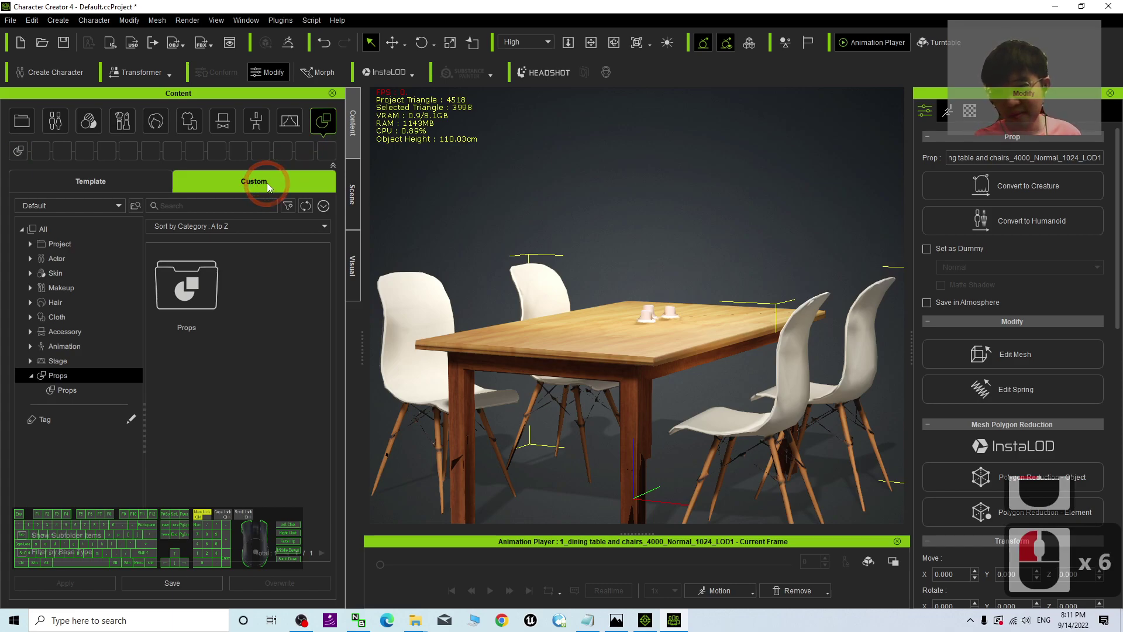
left_click(274, 174)
left_click(208, 209)
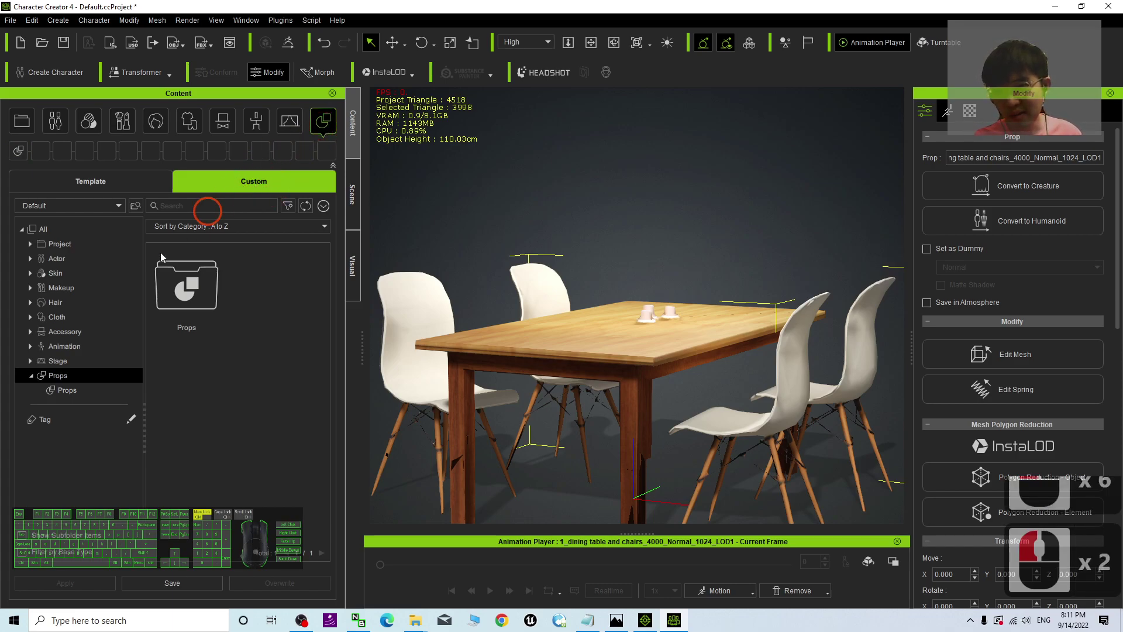
left_click(58, 375)
left_click(202, 593)
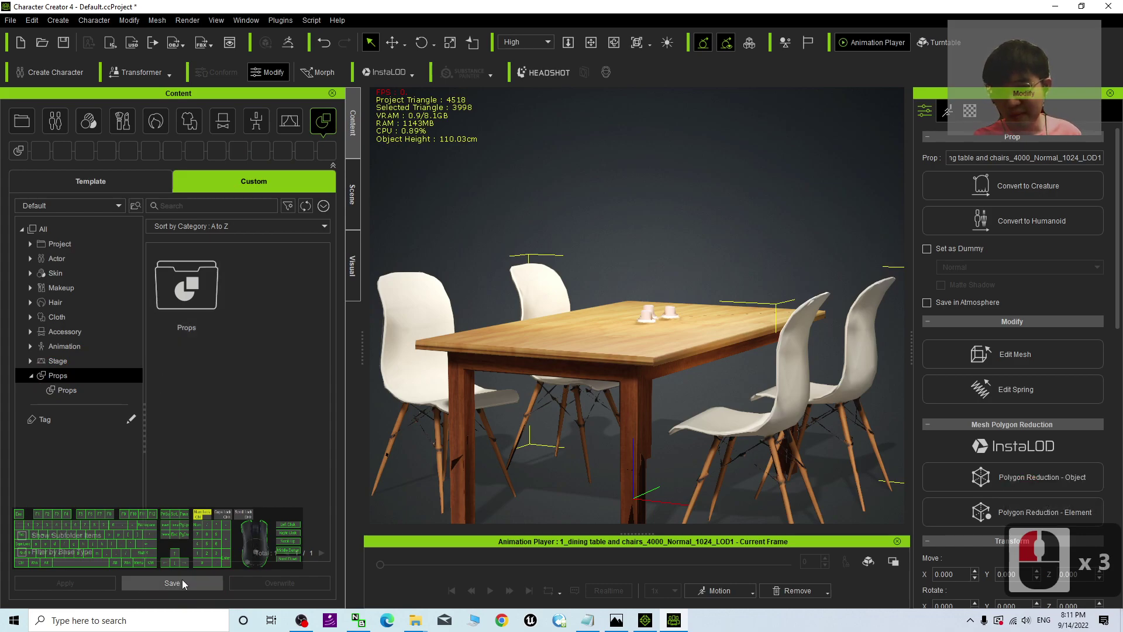
left_click(179, 583)
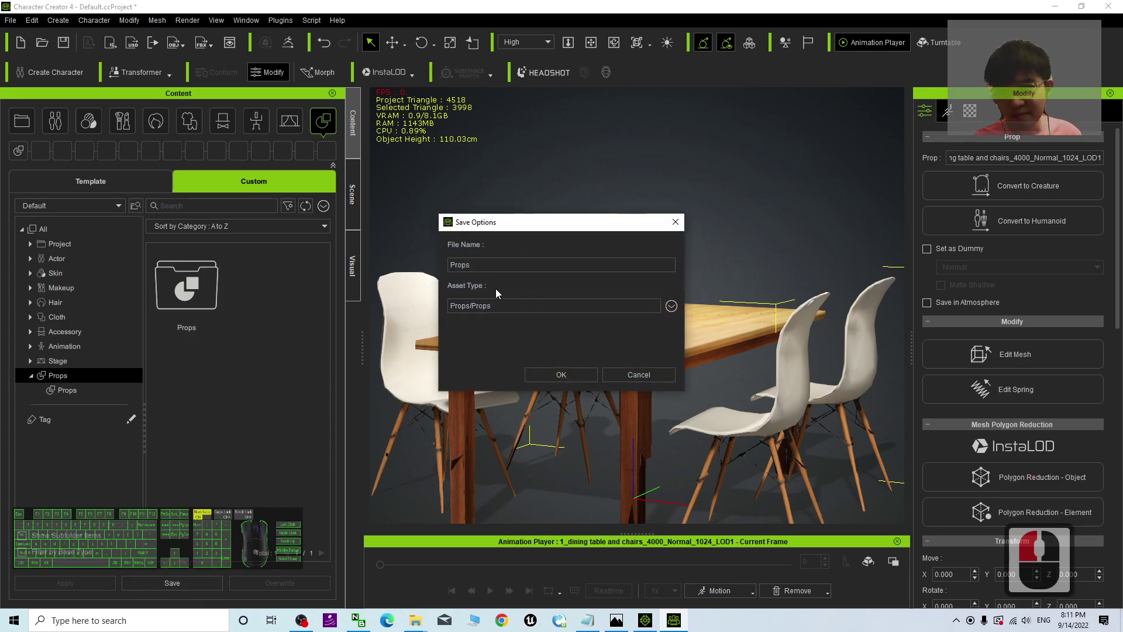
- Save the custom prop under the name 'dining table and chair'
double_click(486, 265)
type("di")
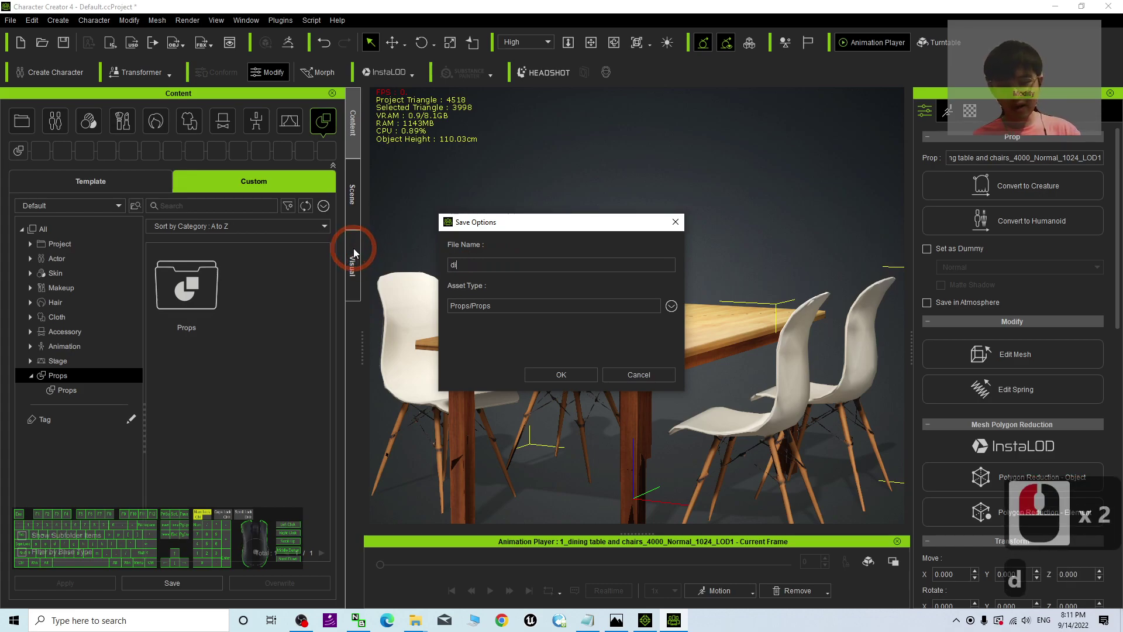
type("ning table and chair")
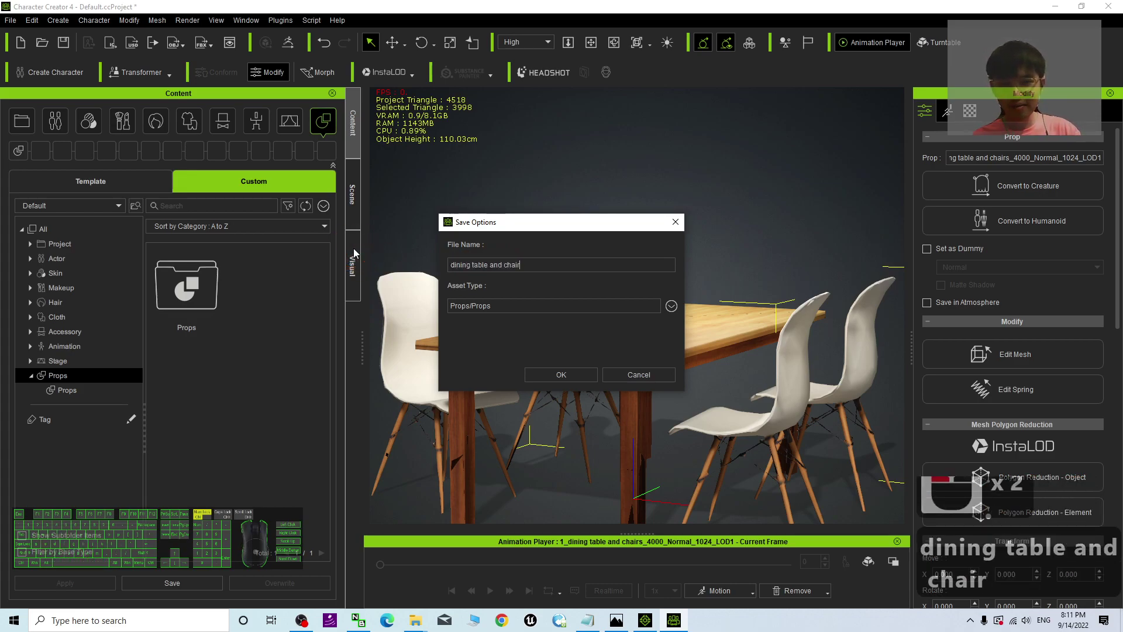
key("Return")
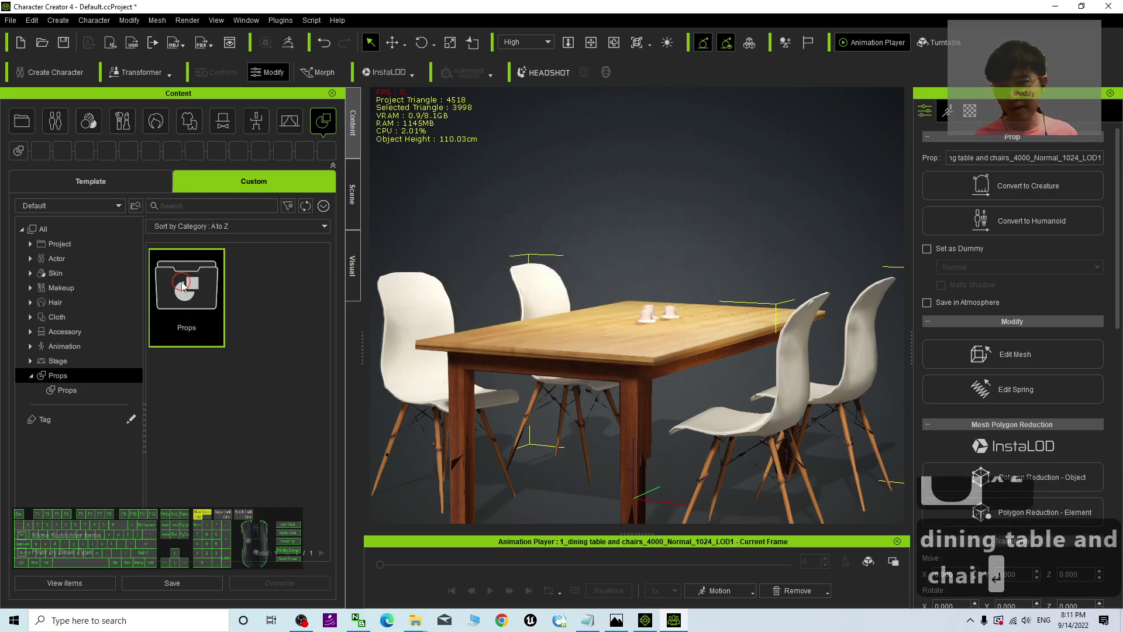
- Delete the table set from the scene and place the saved 'dining table and chair' prop back in
double_click(214, 280)
scroll(630, 324, "down", 20)
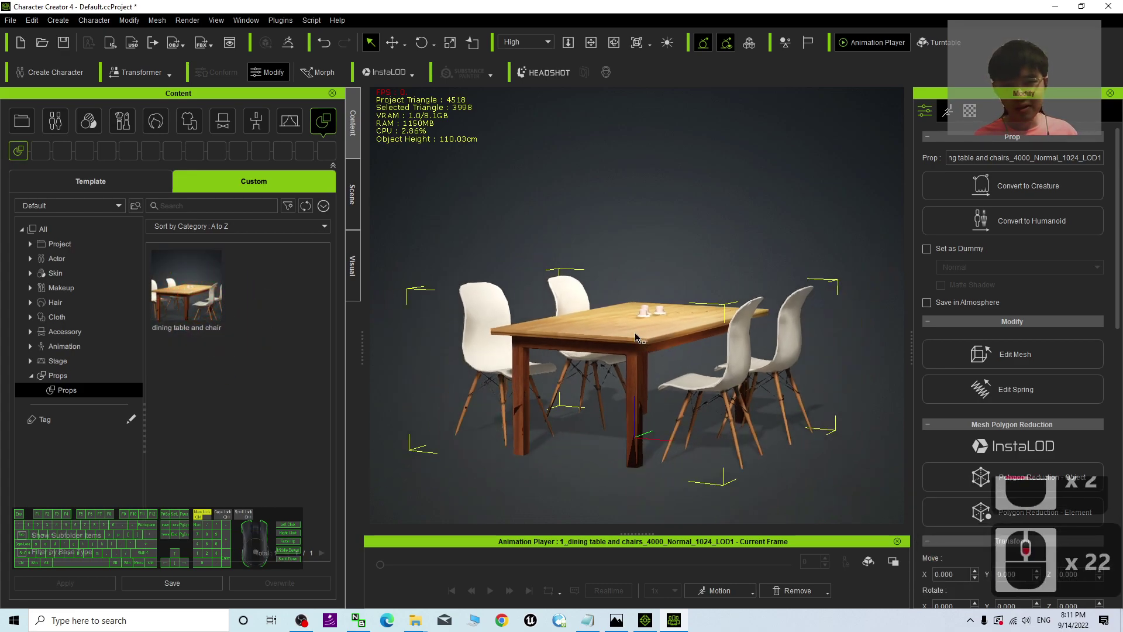
key("Delete")
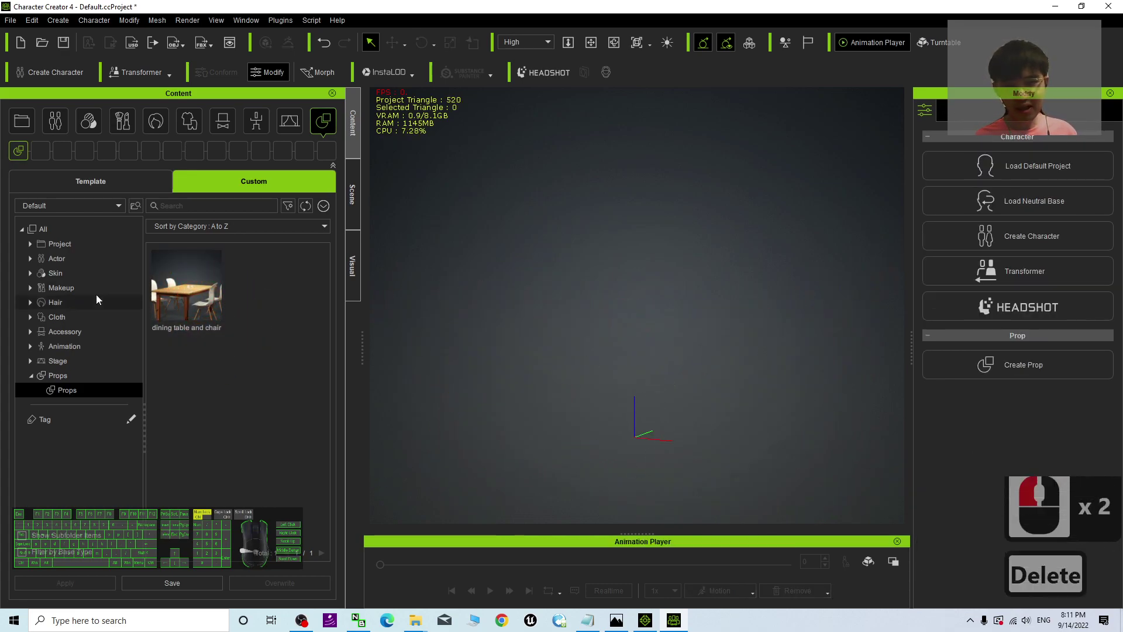
left_click_drag(186, 292, 637, 434)
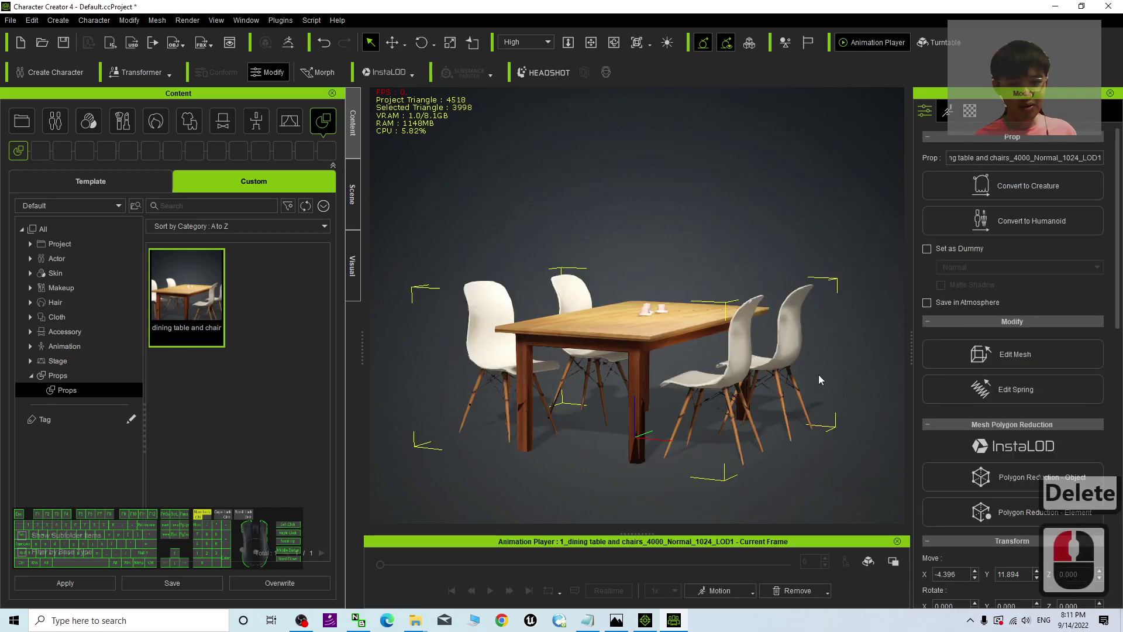
- Use Find File on the saved prop to reveal dining table and chair.iProp in File Explorer
right_click(190, 284)
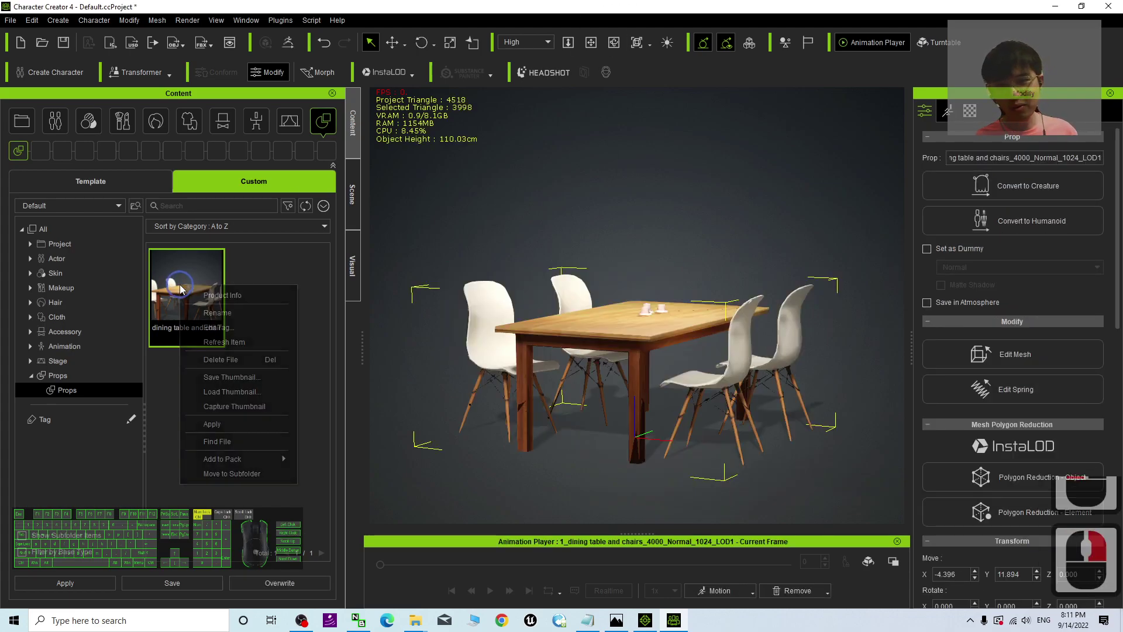
left_click(236, 446)
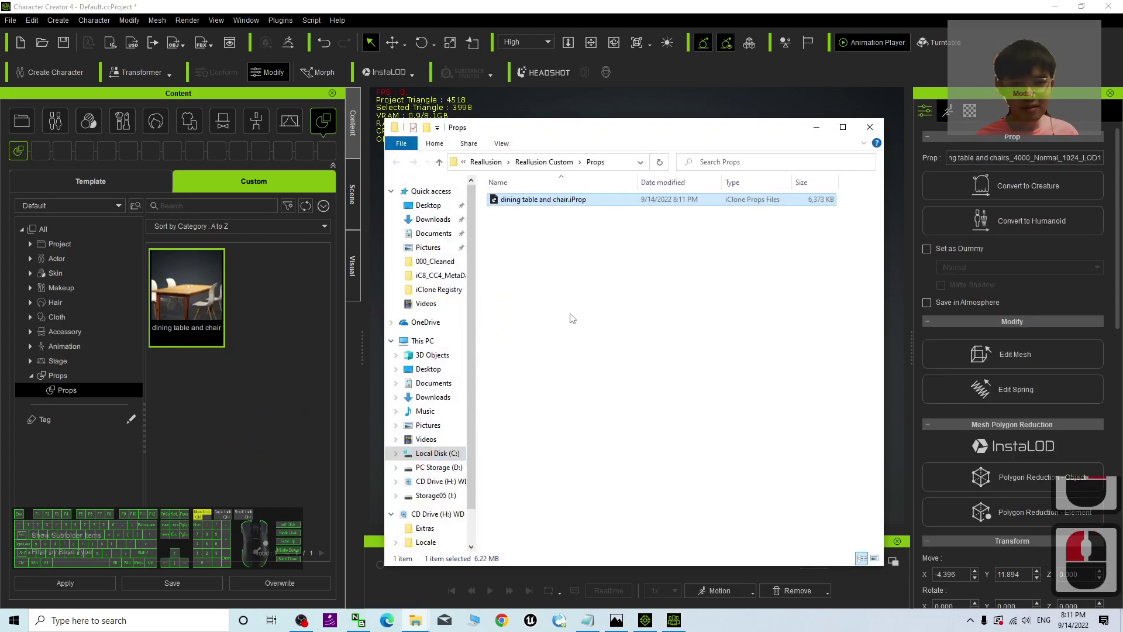
left_click(580, 243)
- Set the Props folder view to Large icons, then move Explorer aside and bring iClone 8 forward
right_click(516, 268)
mouse_move(552, 291)
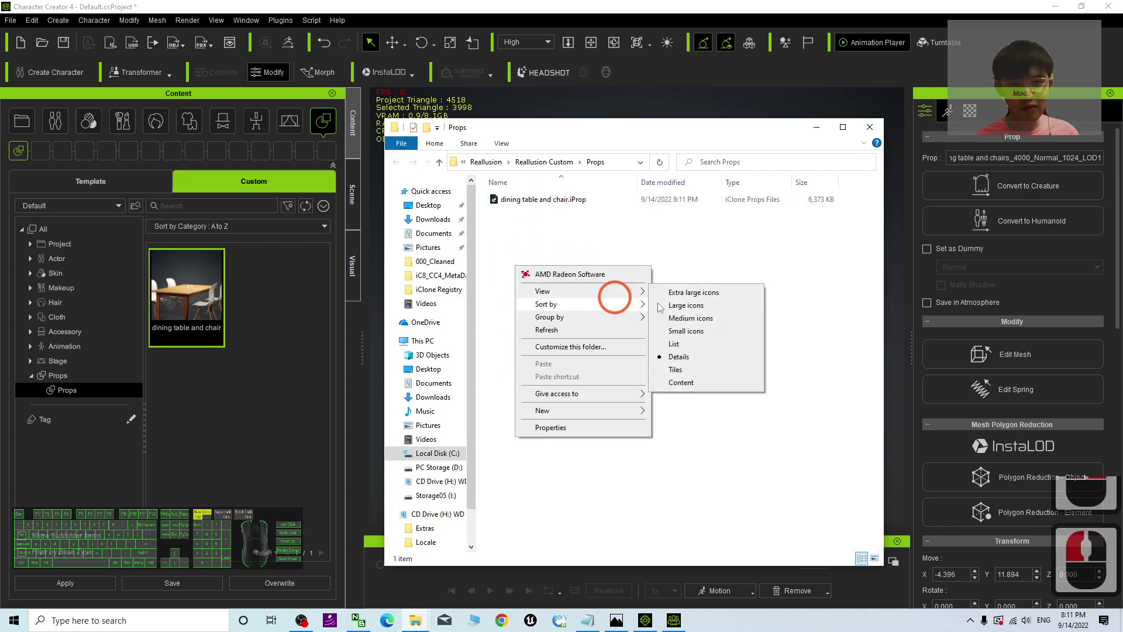
left_click(682, 304)
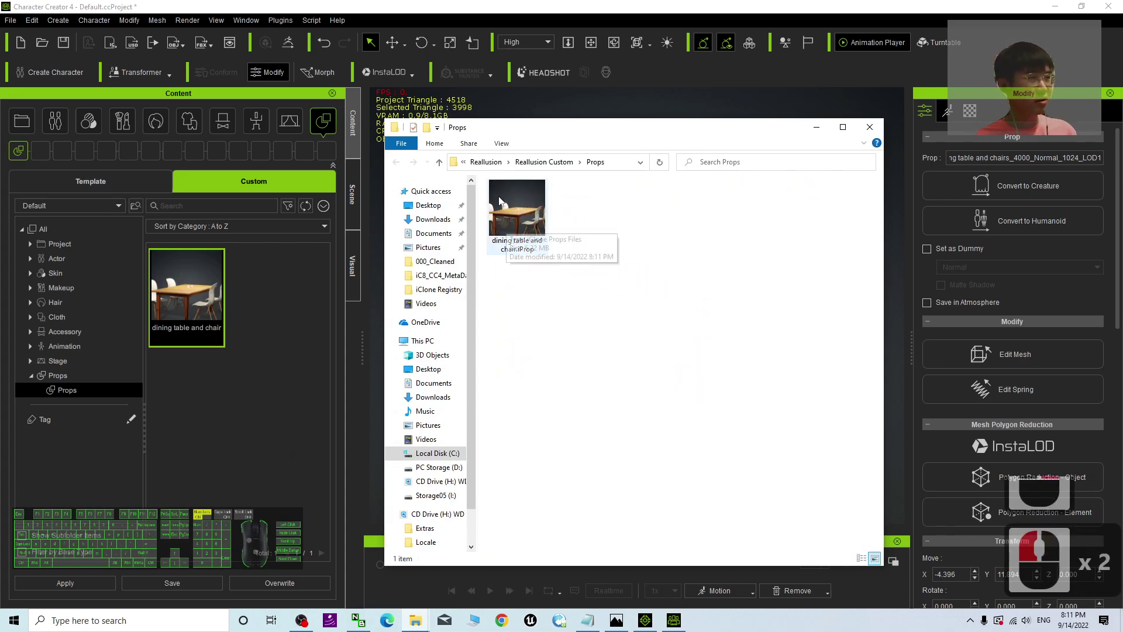
left_click_drag(594, 126, 399, 64)
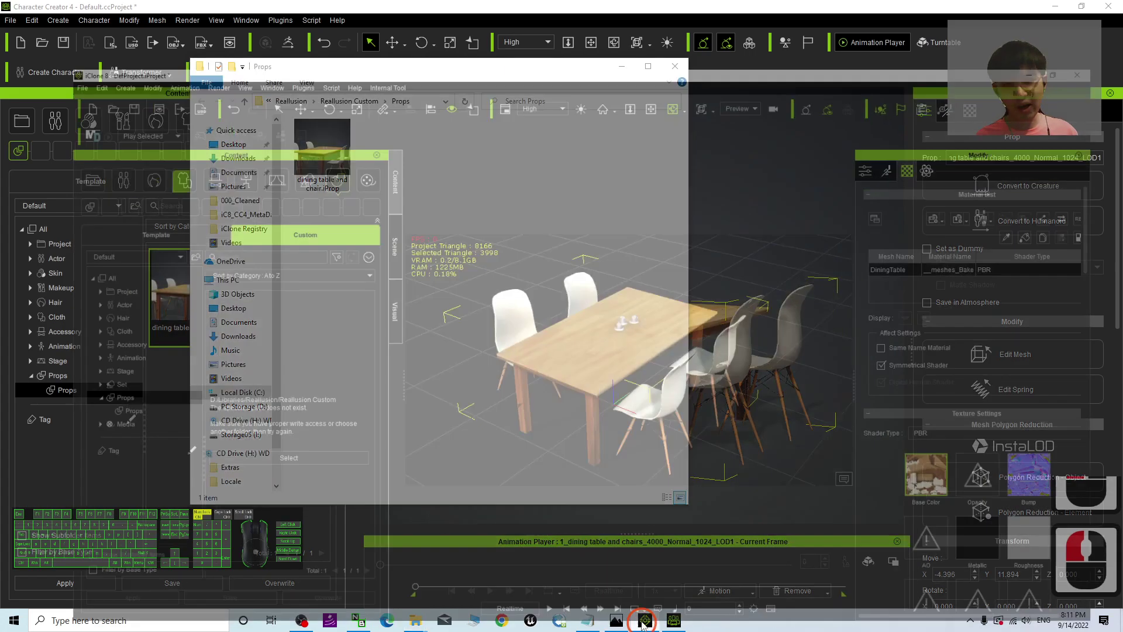
left_click(729, 369)
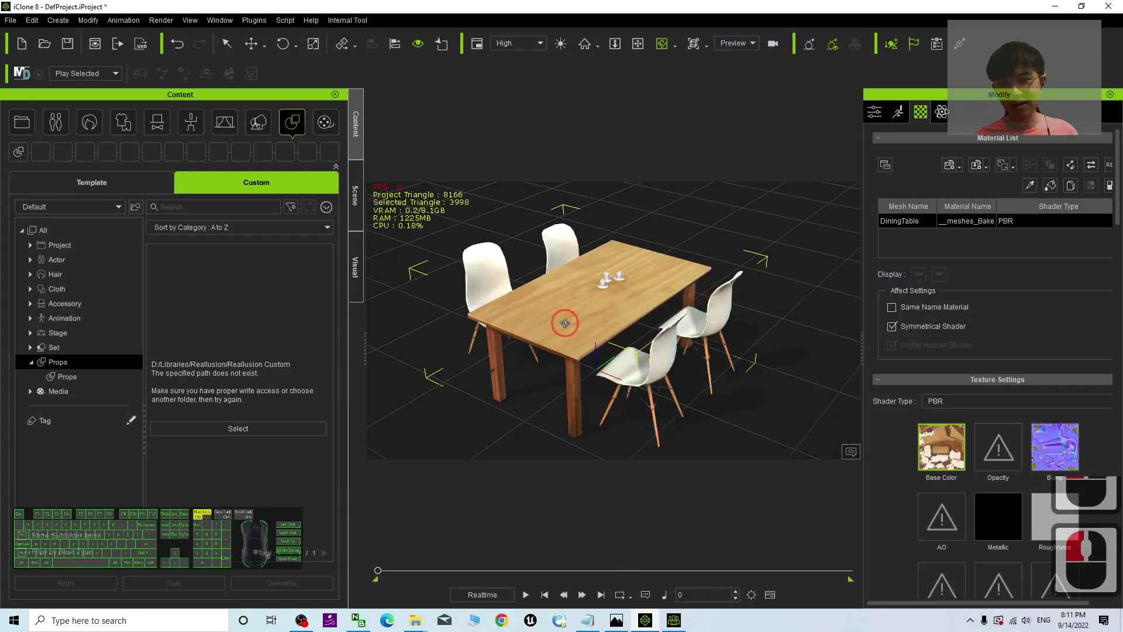
- Delete the dining set in iClone and reload it by dragging in dining table and chair.iProp
key("Delete")
left_click(88, 185)
left_click_drag(643, 6, 754, 22)
left_click_drag(281, 66, 50, 95)
left_click(138, 212)
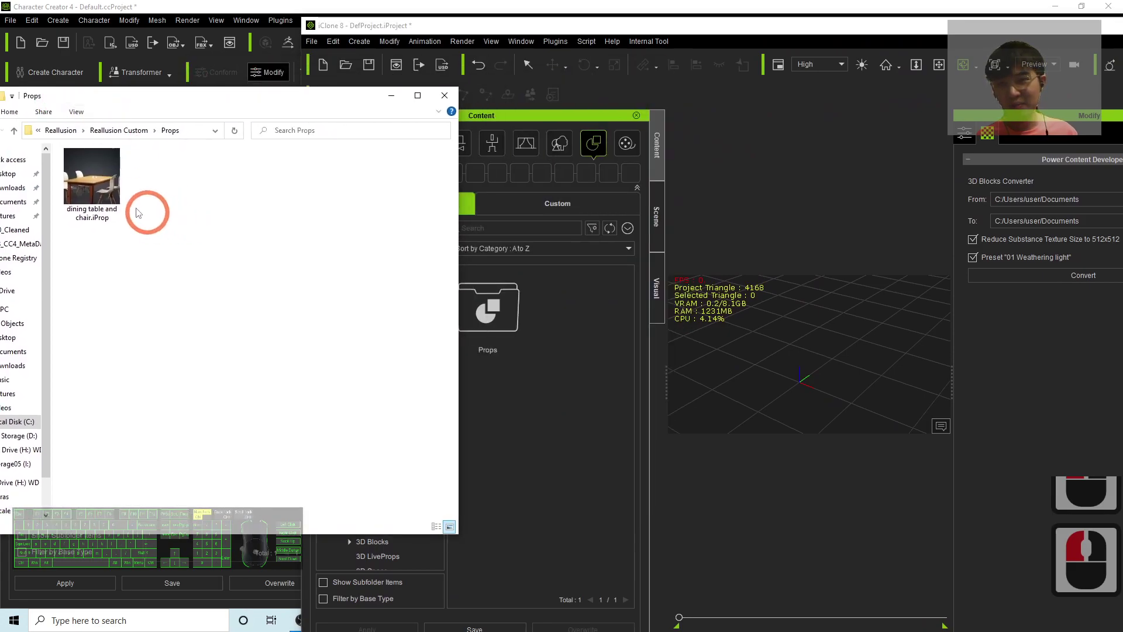
left_click_drag(114, 202, 784, 381)
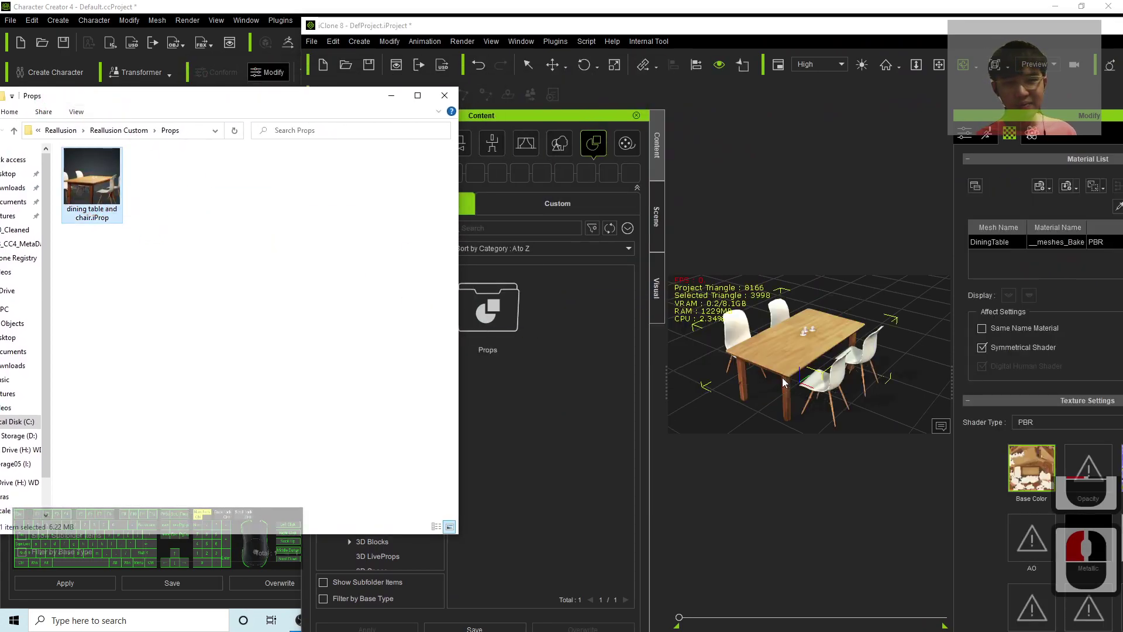
left_click(819, 263)
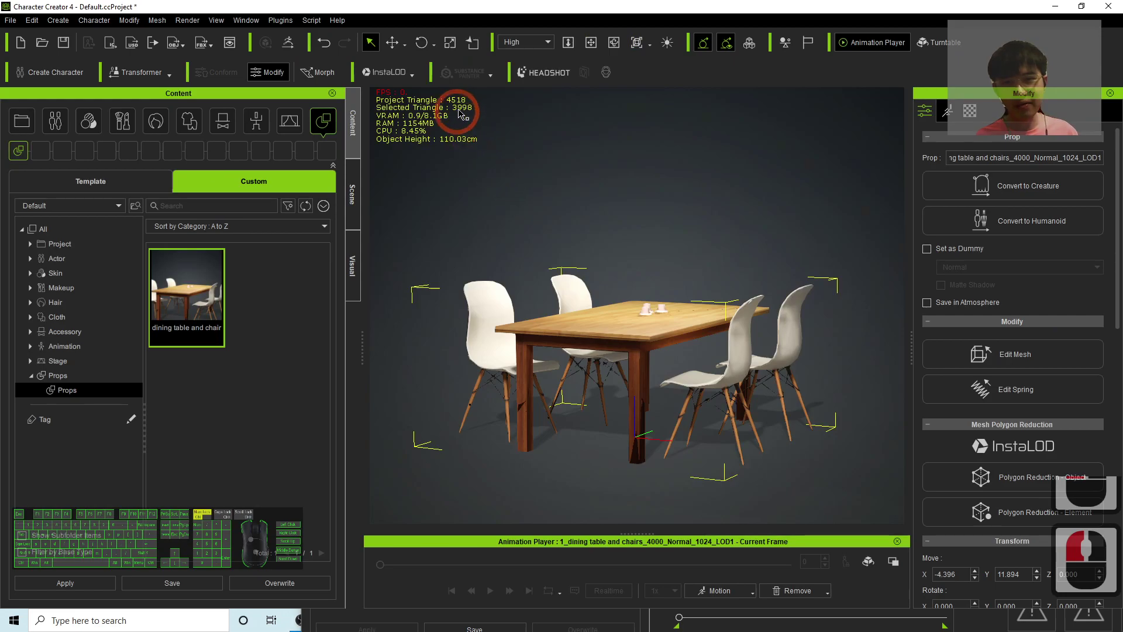
right_click_drag(725, 316, 523, 364)
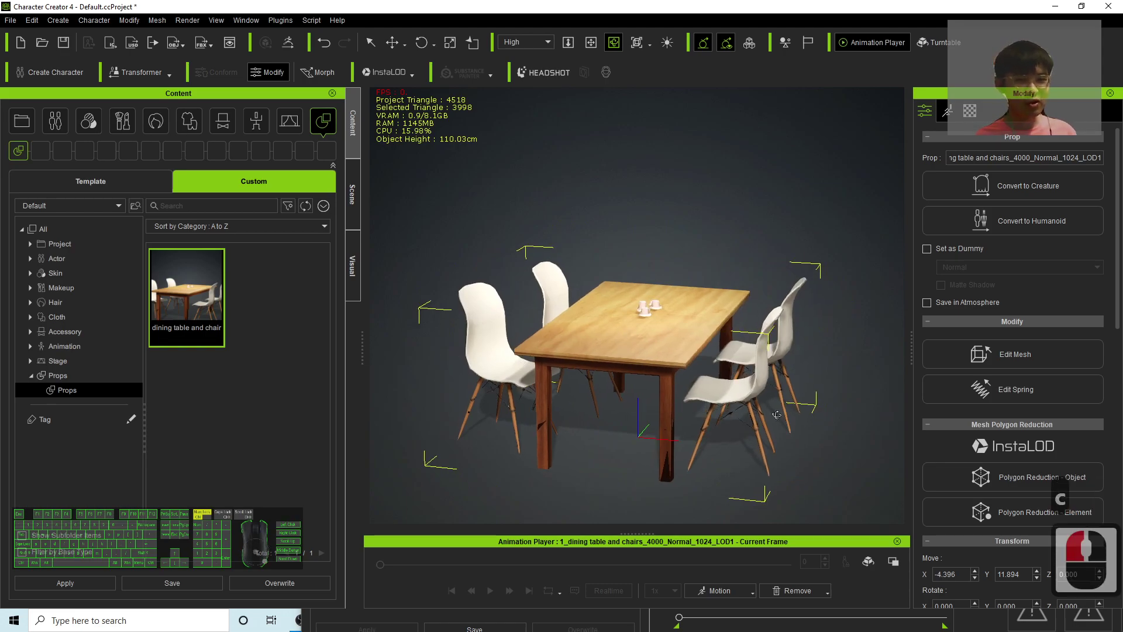
scroll(649, 314, "up", 17)
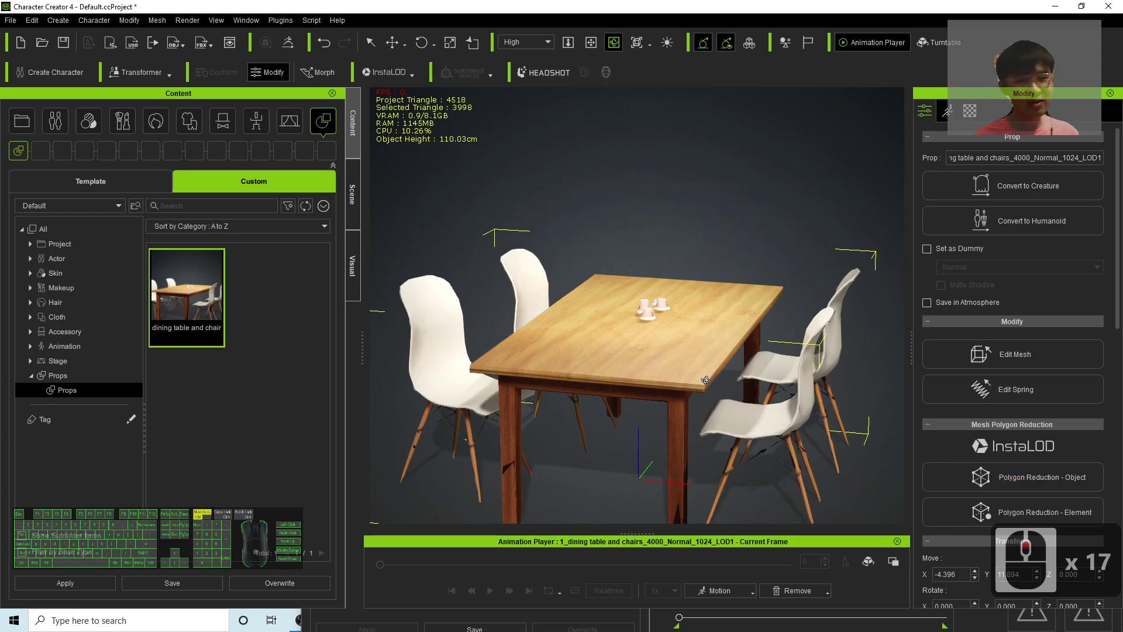
scroll(697, 377, "down", 20)
scroll(690, 371, "down", 20, "shift")
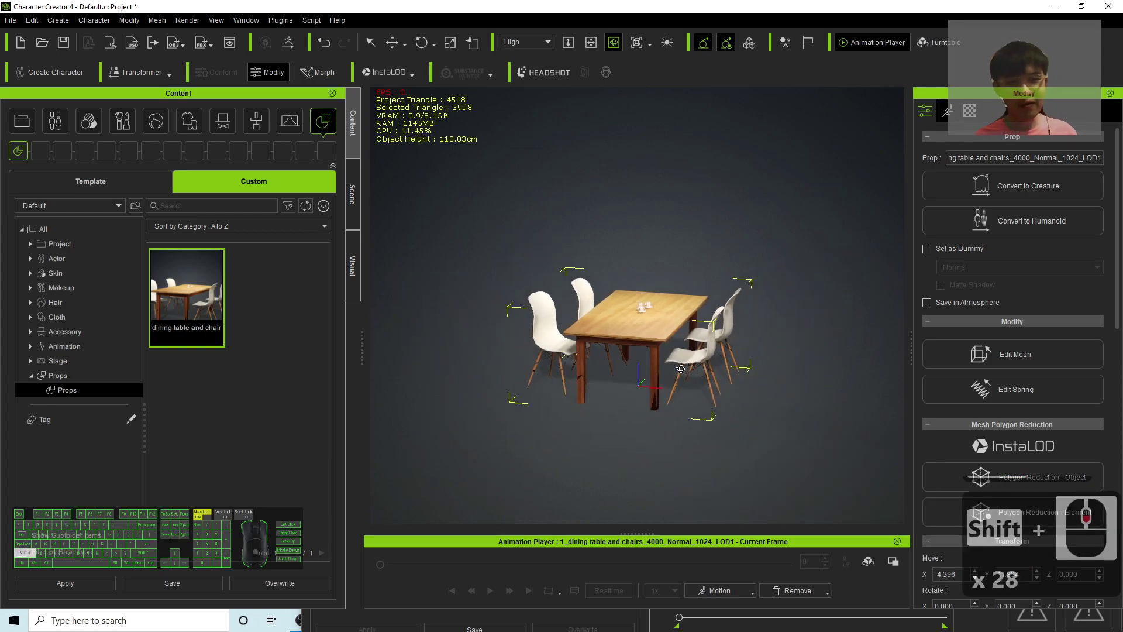
left_click_drag(688, 368, 815, 371)
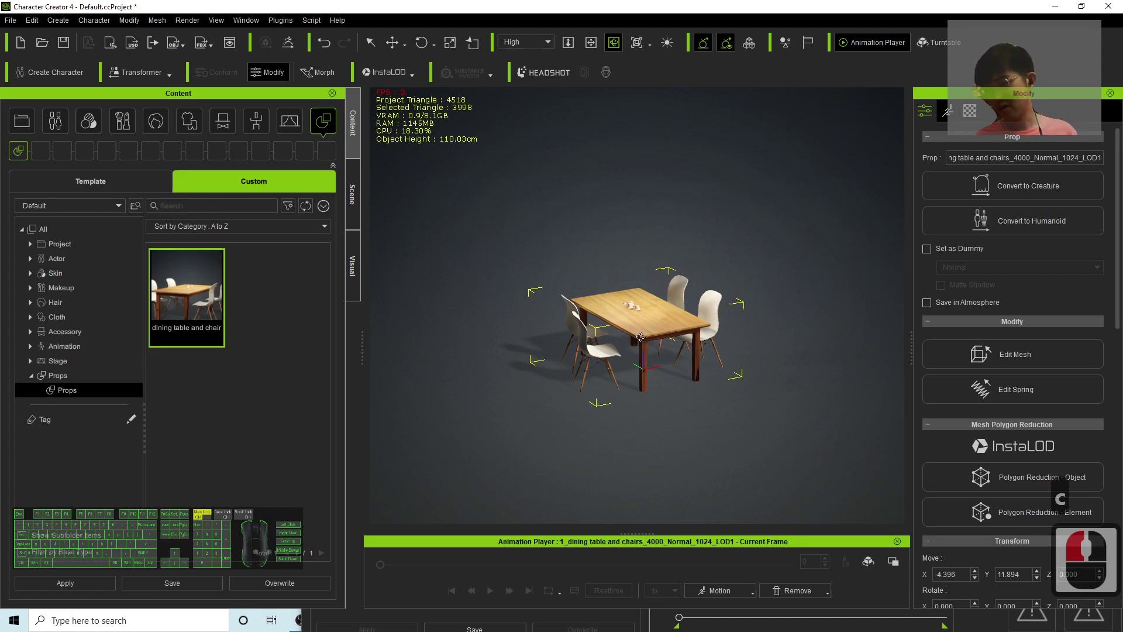
left_click_drag(772, 373, 493, 358)
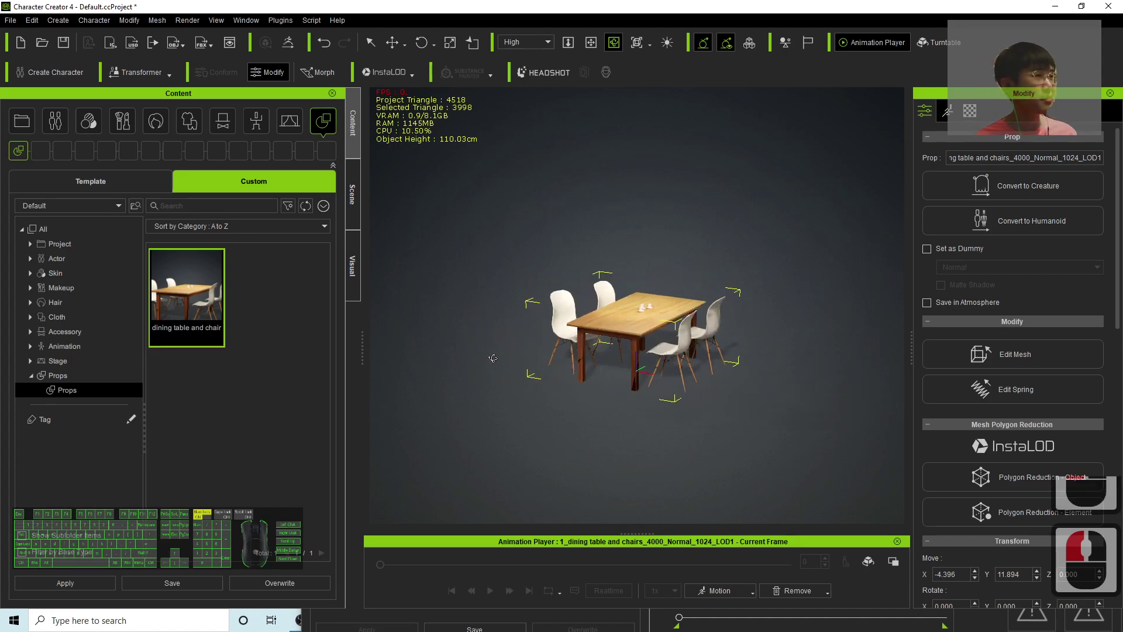
left_click(672, 398)
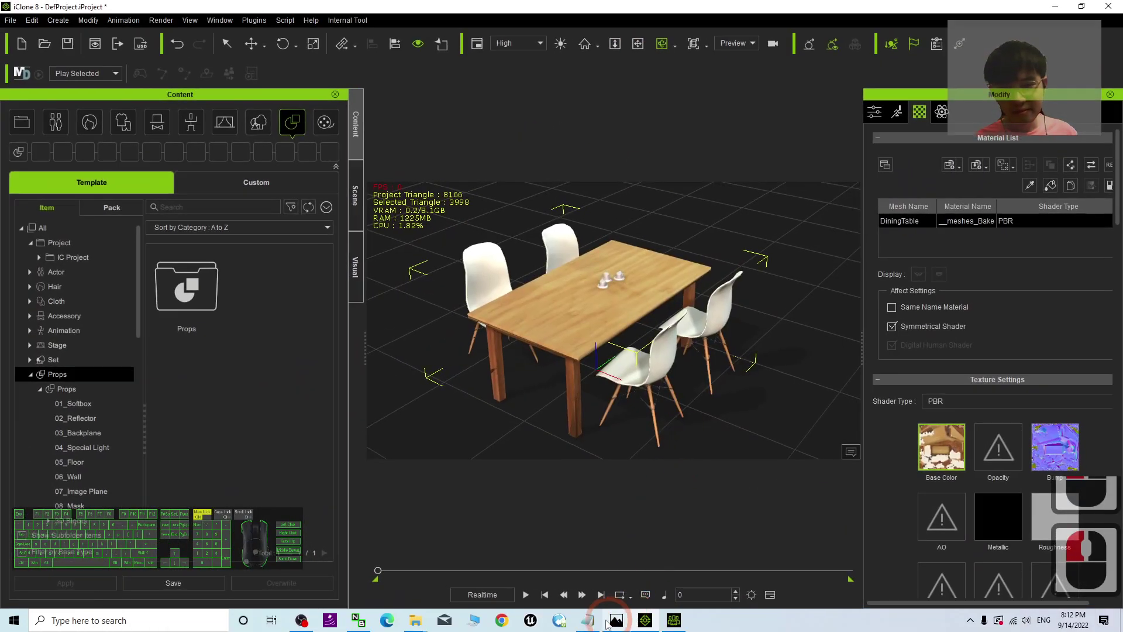
- Bring up the tutorial cover image cover.jpg in Photos
left_click(617, 621)
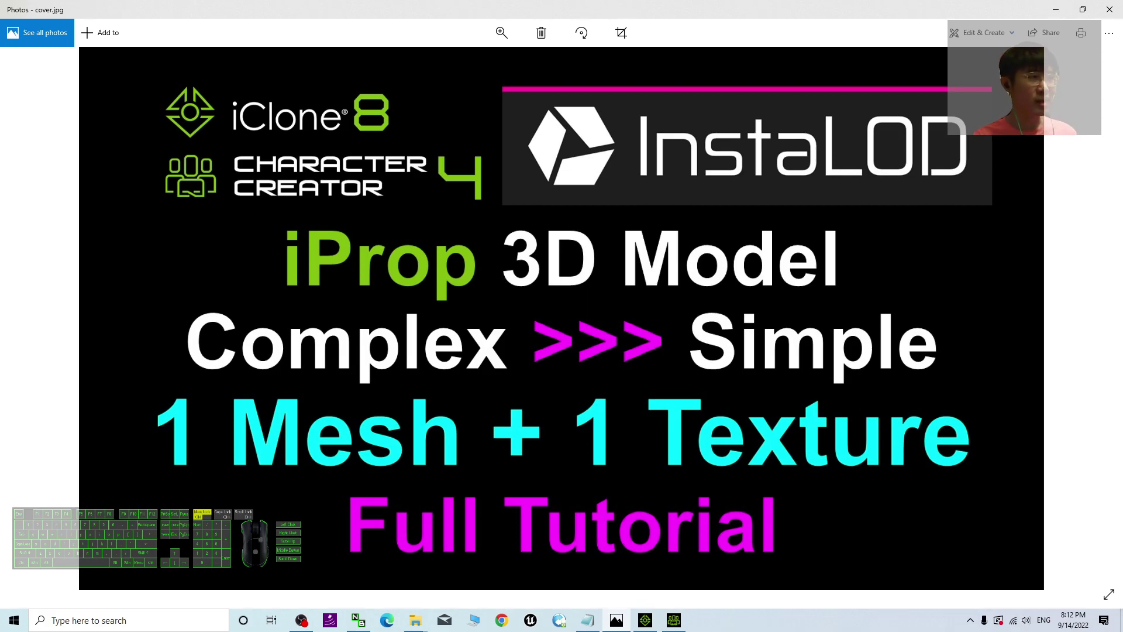
left_click(1108, 595)
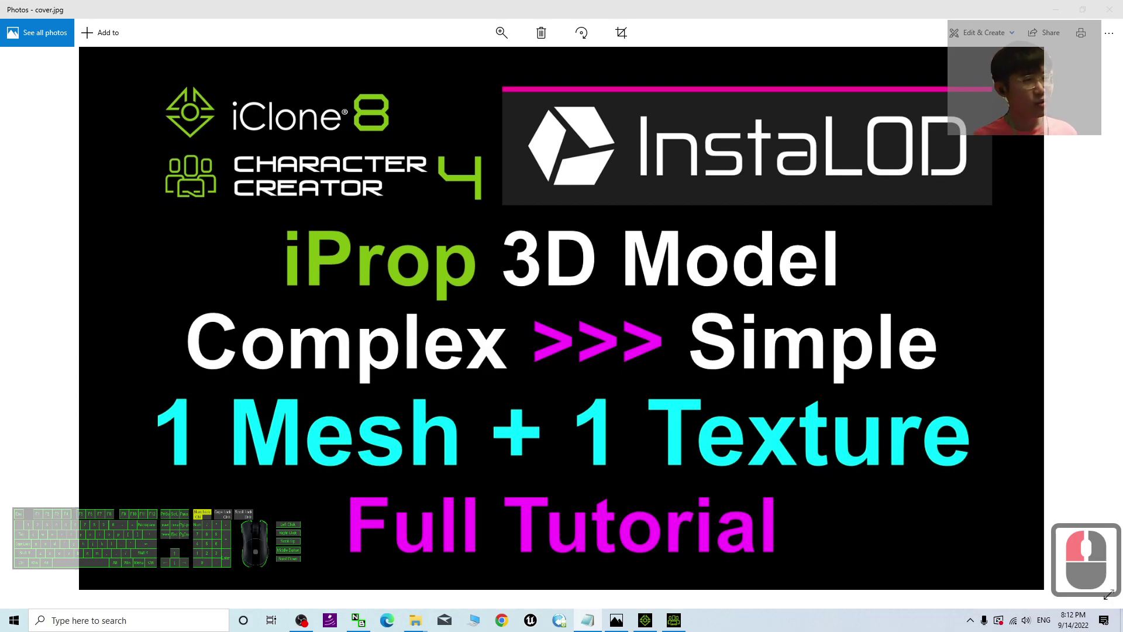
scroll(976, 256, "down", 16)
left_click(976, 256)
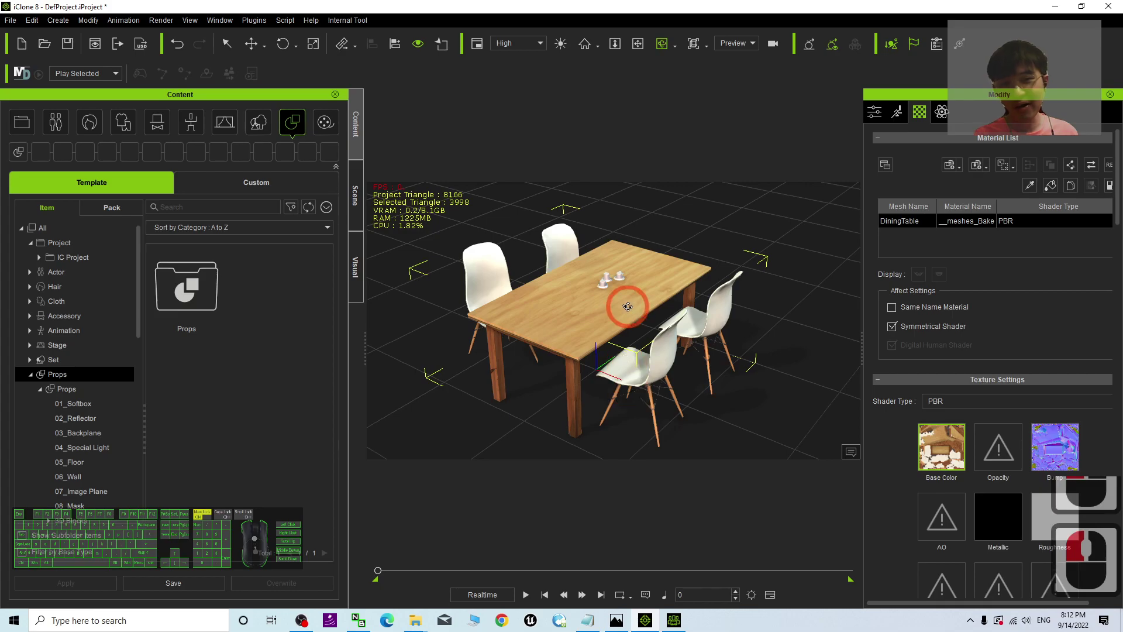
scroll(620, 303, "up", 8)
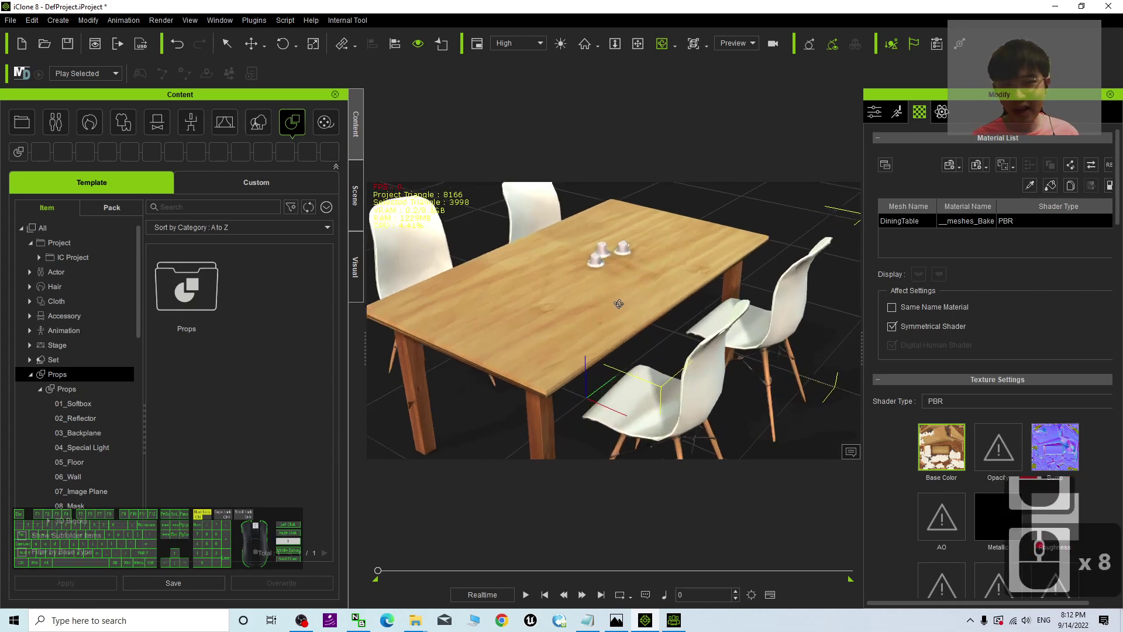
scroll(619, 303, "down", 6)
right_click_drag(618, 319, 671, 303)
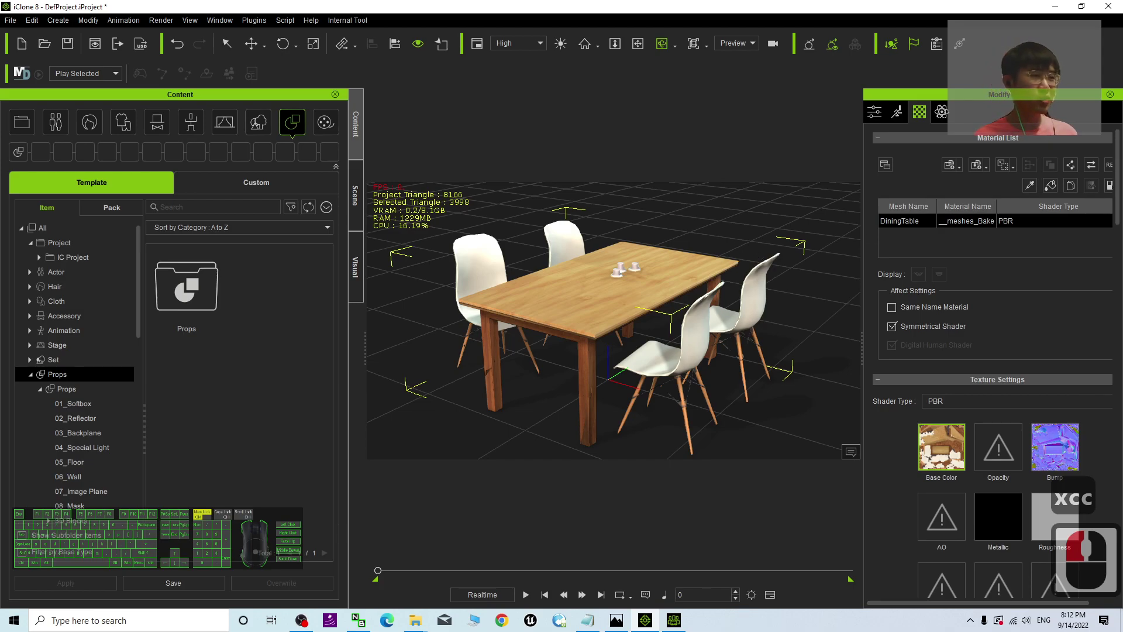
right_click_drag(526, 304, 589, 297)
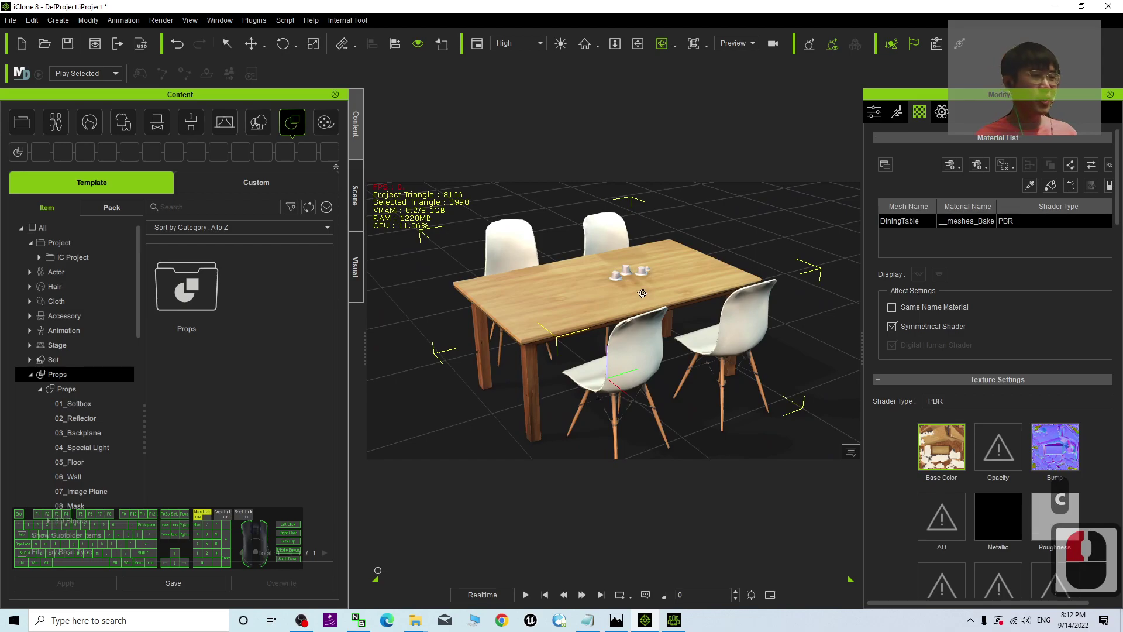